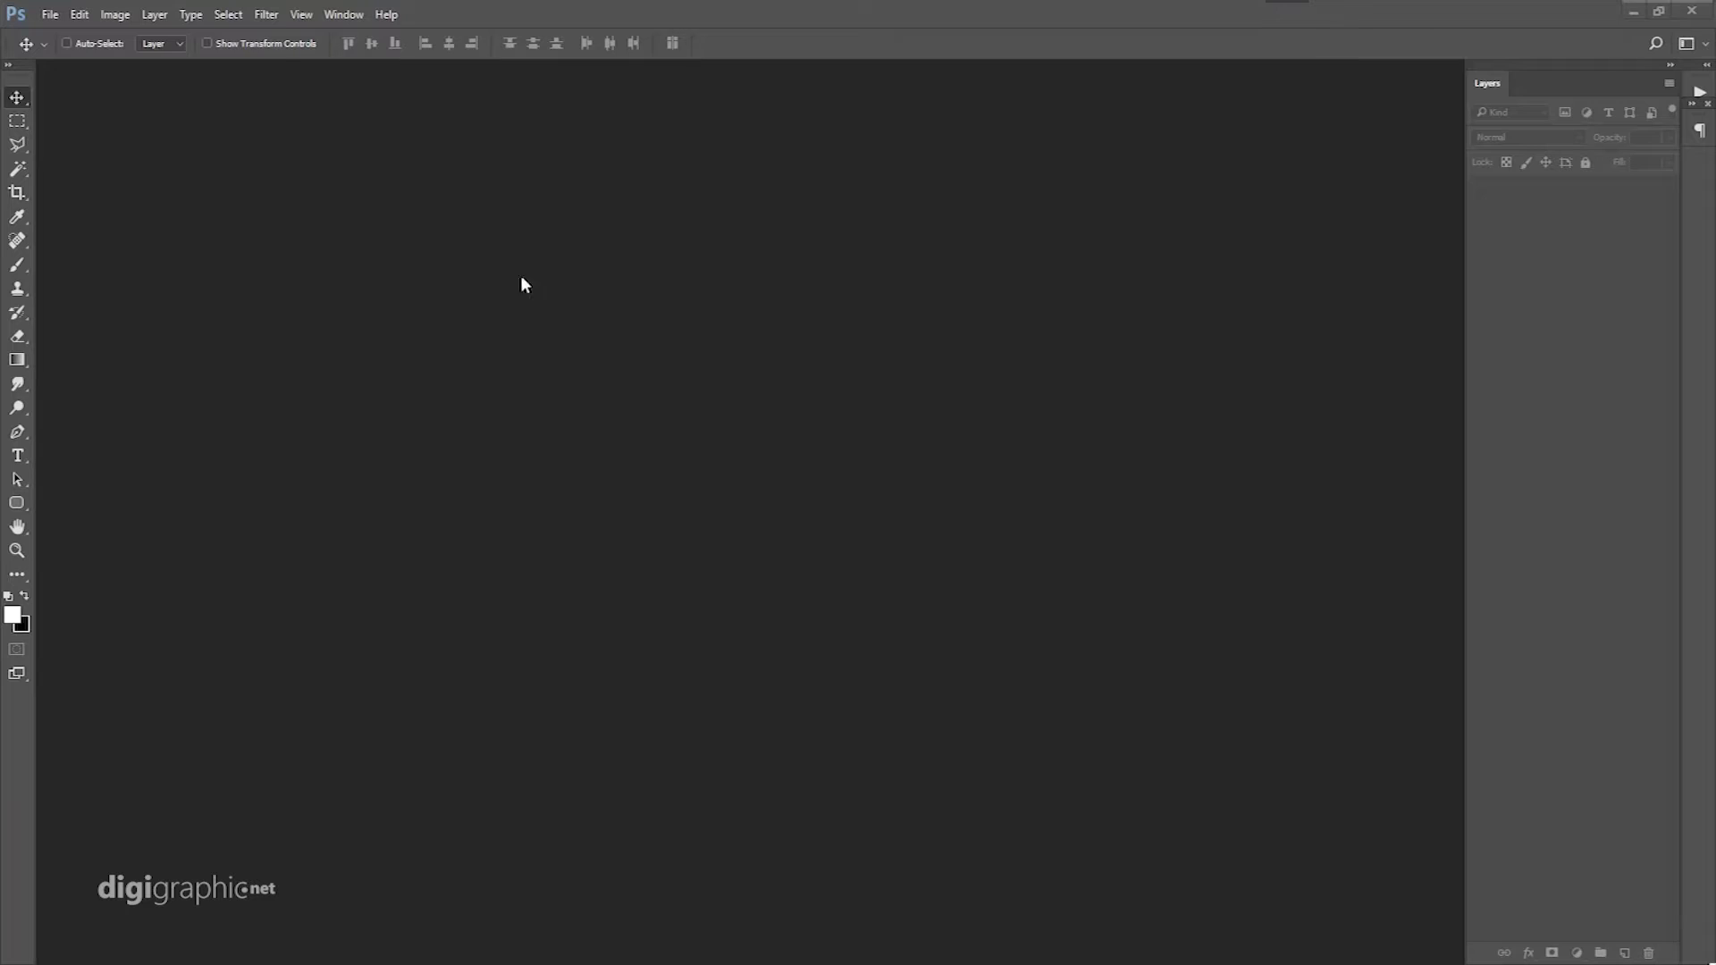
Start a new Photoshop document for the Tataloo cover design.
key("ctrl+n")
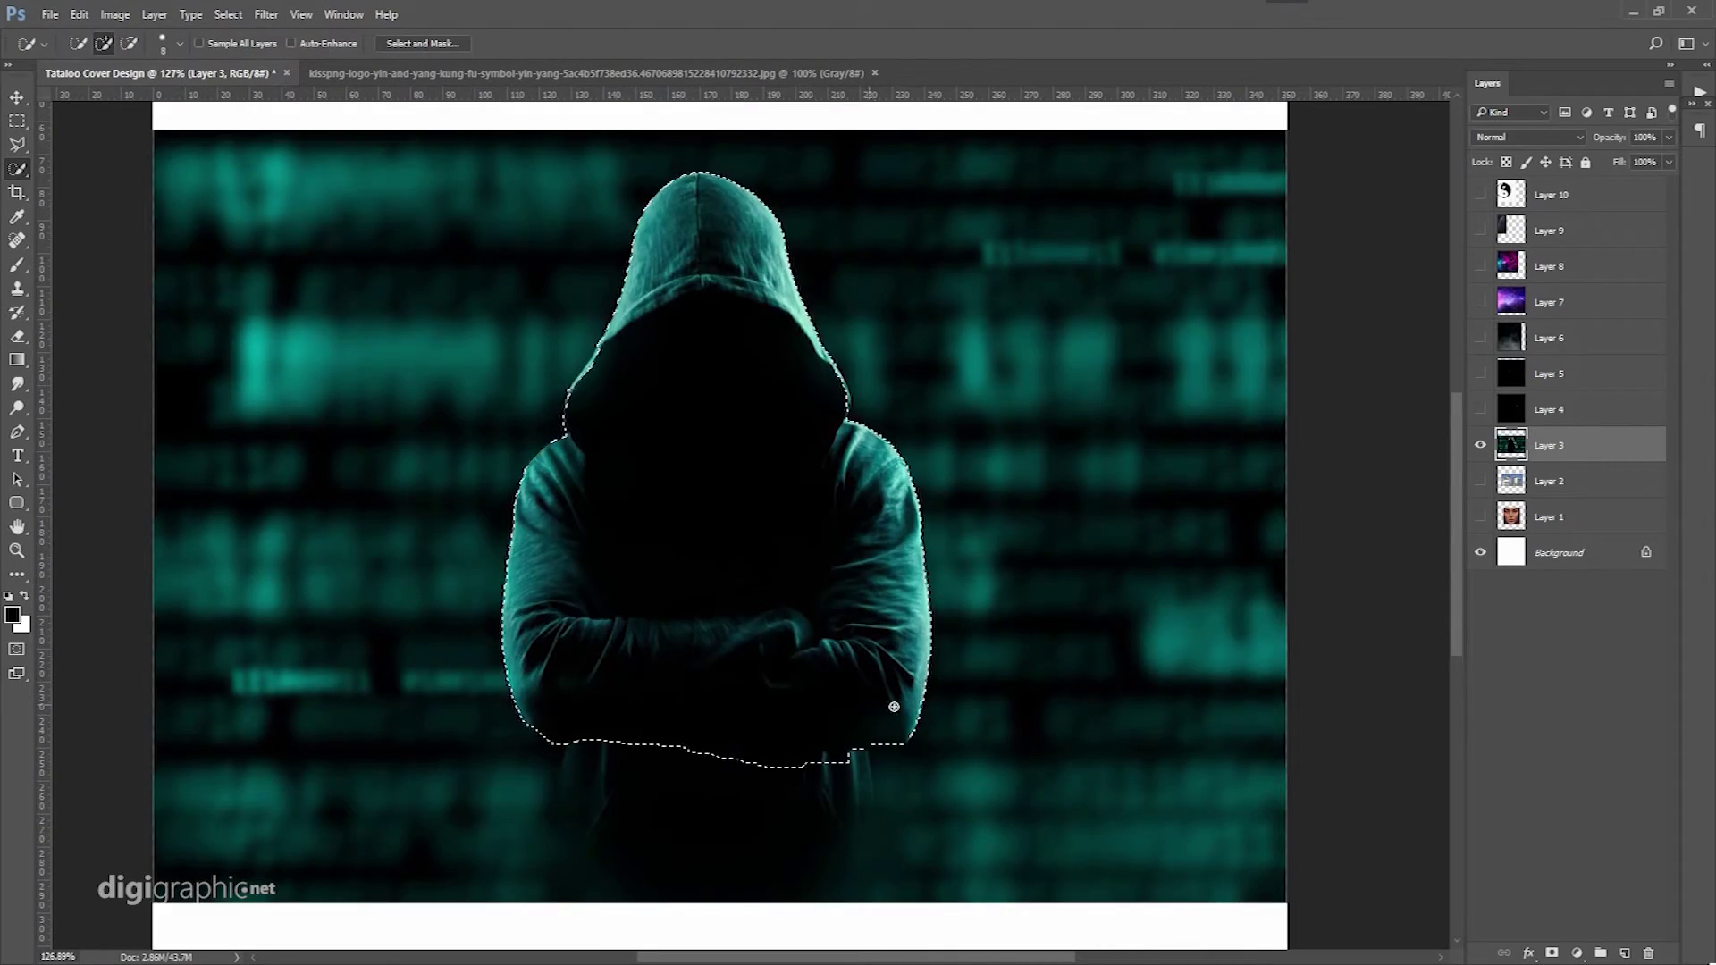
Extend the quick selection down over the hooded figure's body.
scroll(849, 411, "up", 5)
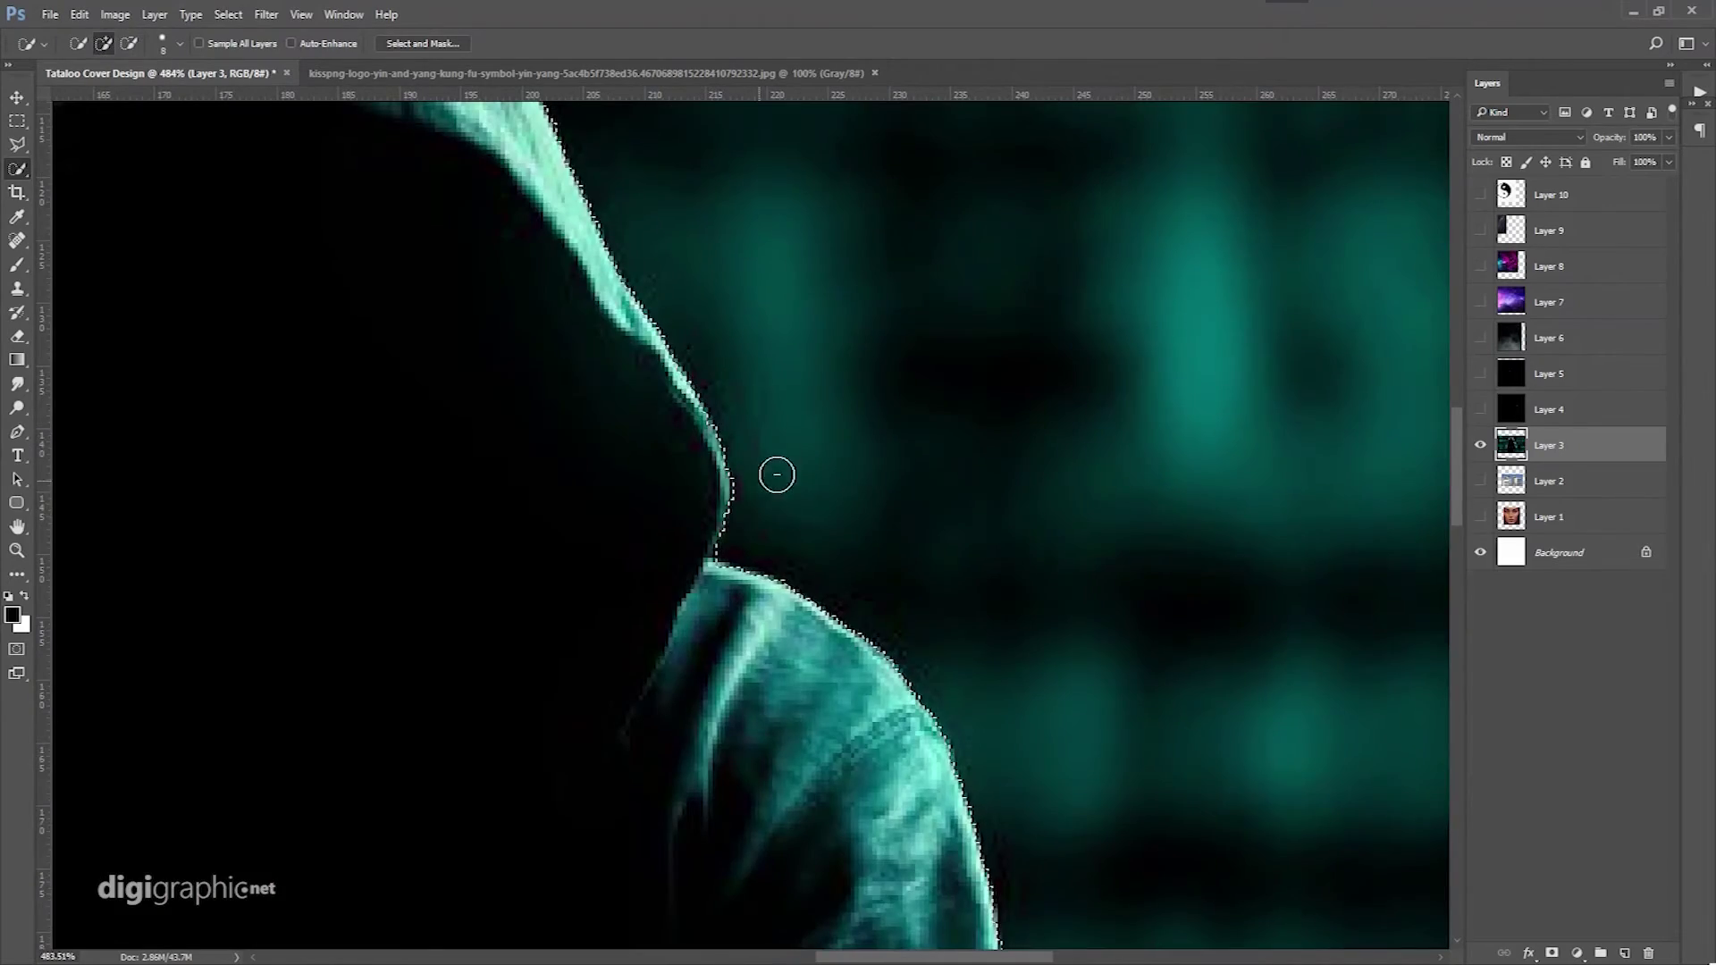
scroll(816, 576, "down", 5)
scroll(625, 459, "up", 2)
scroll(548, 525, "up", 3)
scroll(539, 520, "down", 3)
mouse_move(907, 348)
left_mouse_down()
mouse_move(524, 759)
mouse_move(531, 536)
left_mouse_up()
scroll(1003, 596, "down", 2)
Adjust Smooth, Feather, Contrast and Shift Edge in Select and Mask, then output a mask.
key("ctrl+alt+r")
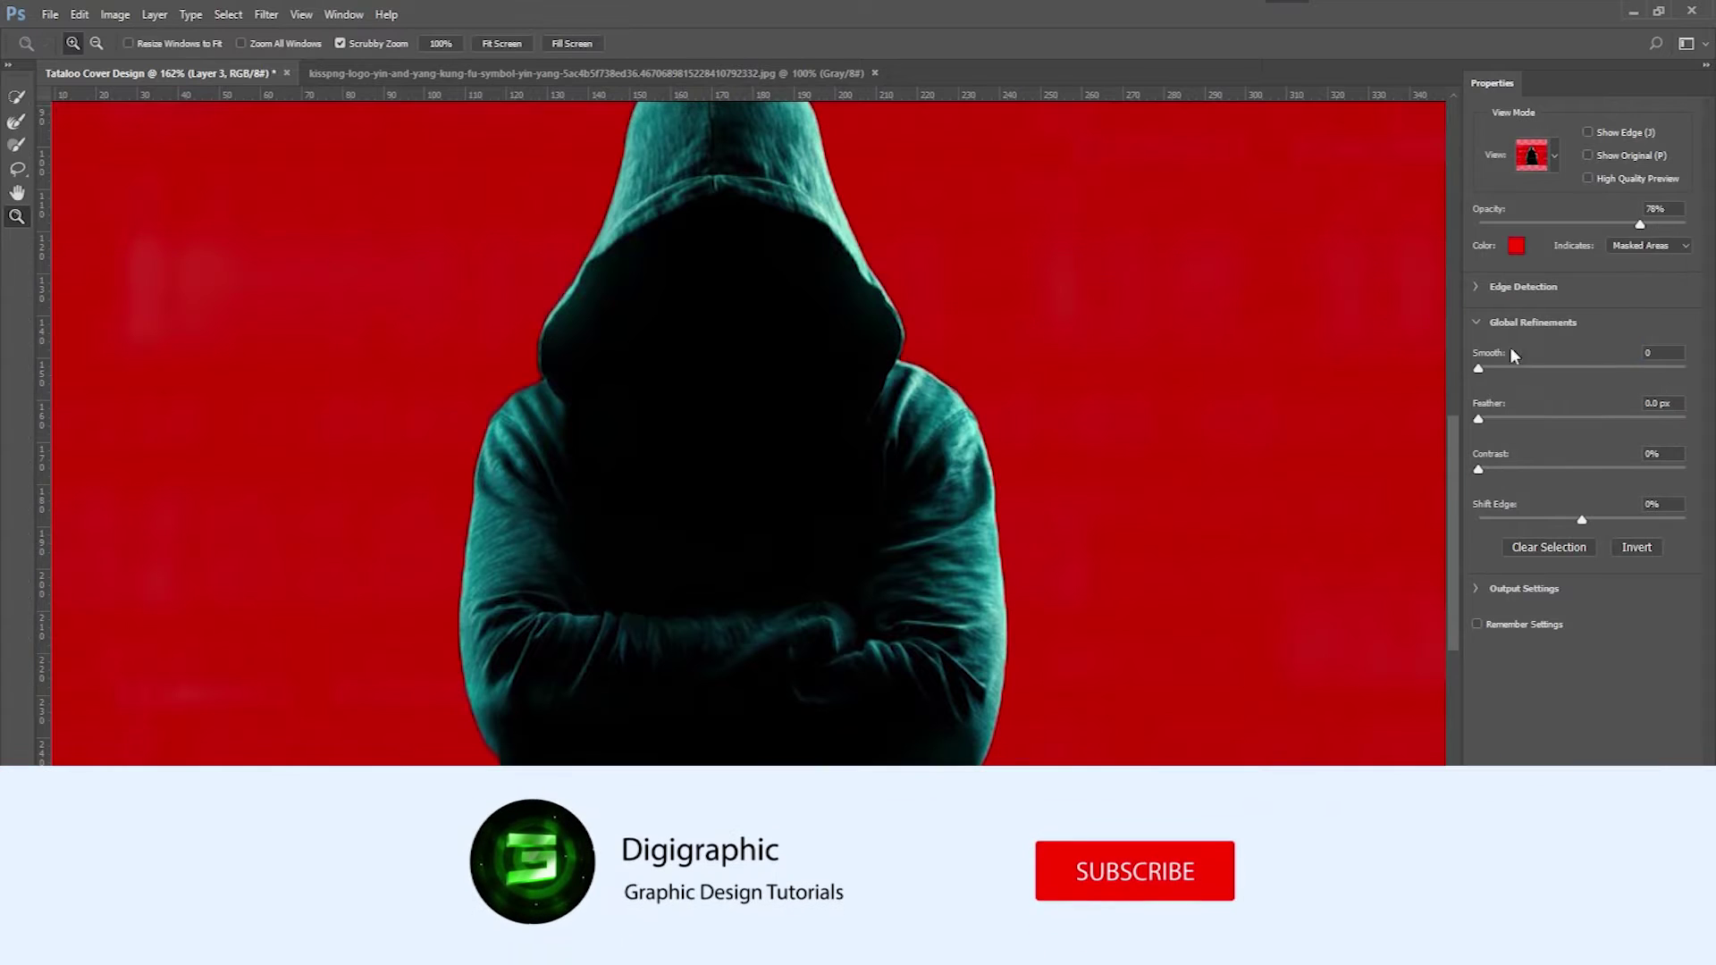
left_click_drag(1622, 471, 1542, 471)
left_click_drag(1581, 519, 1547, 519)
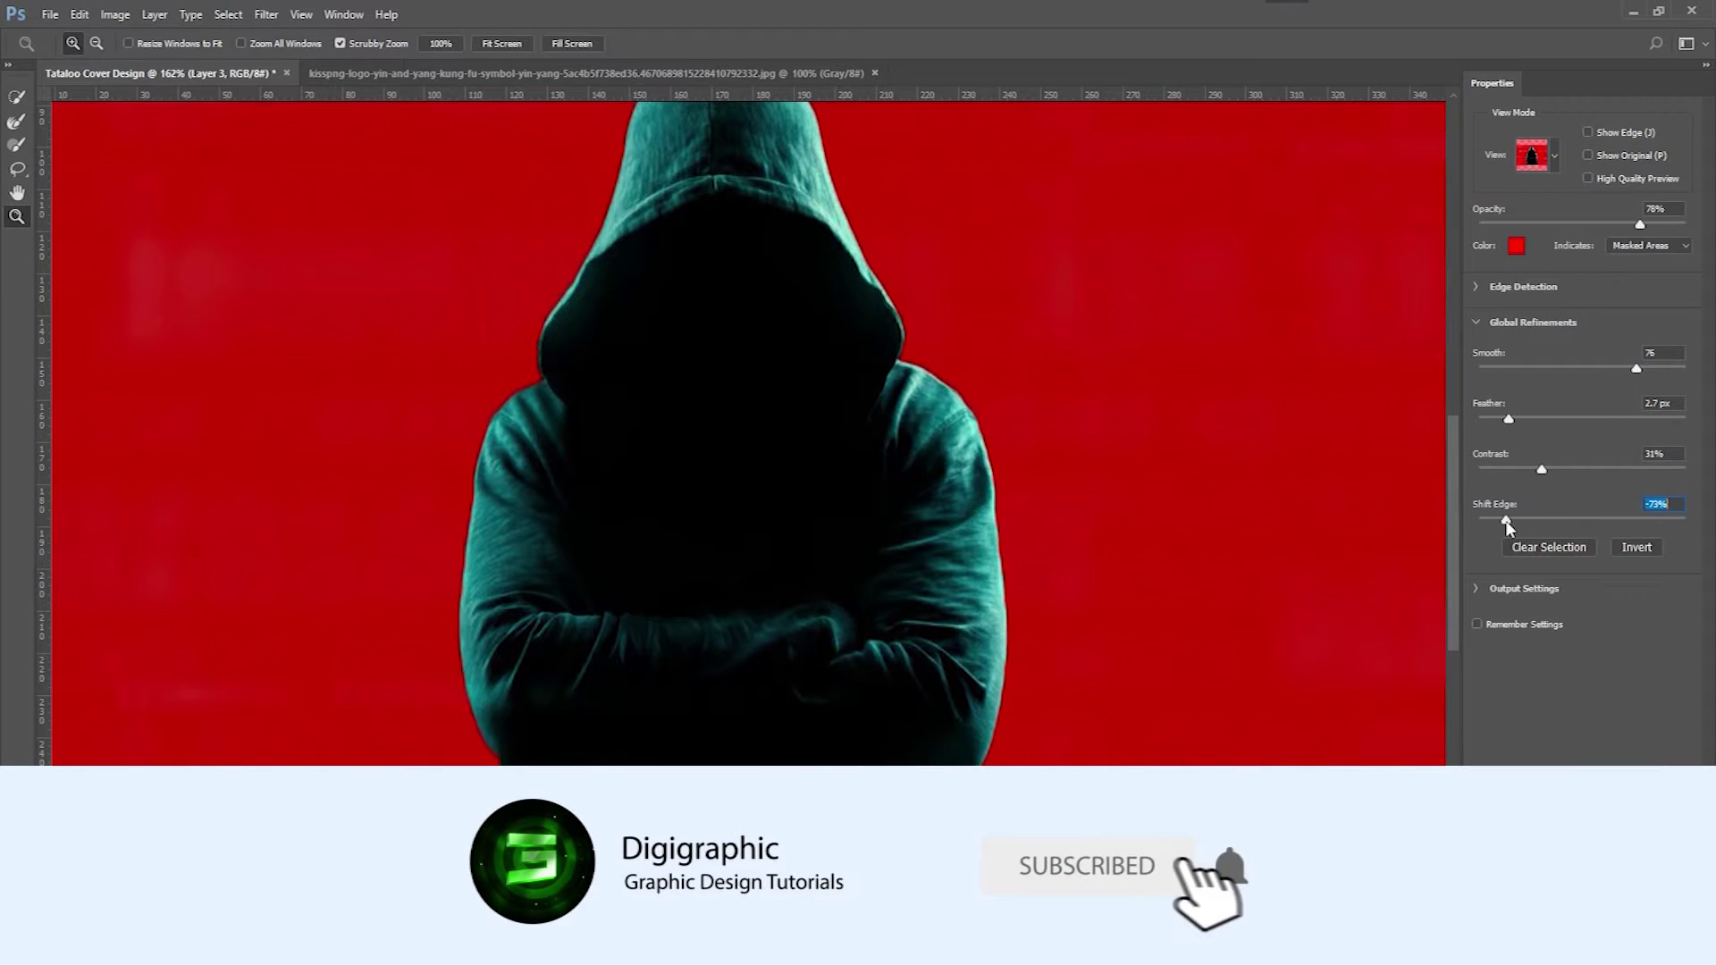
left_click(1475, 286)
mouse_move(1636, 448)
left_mouse_down()
mouse_move(1531, 449)
mouse_move(1506, 500)
left_mouse_up()
left_click_drag(1627, 602, 1537, 603)
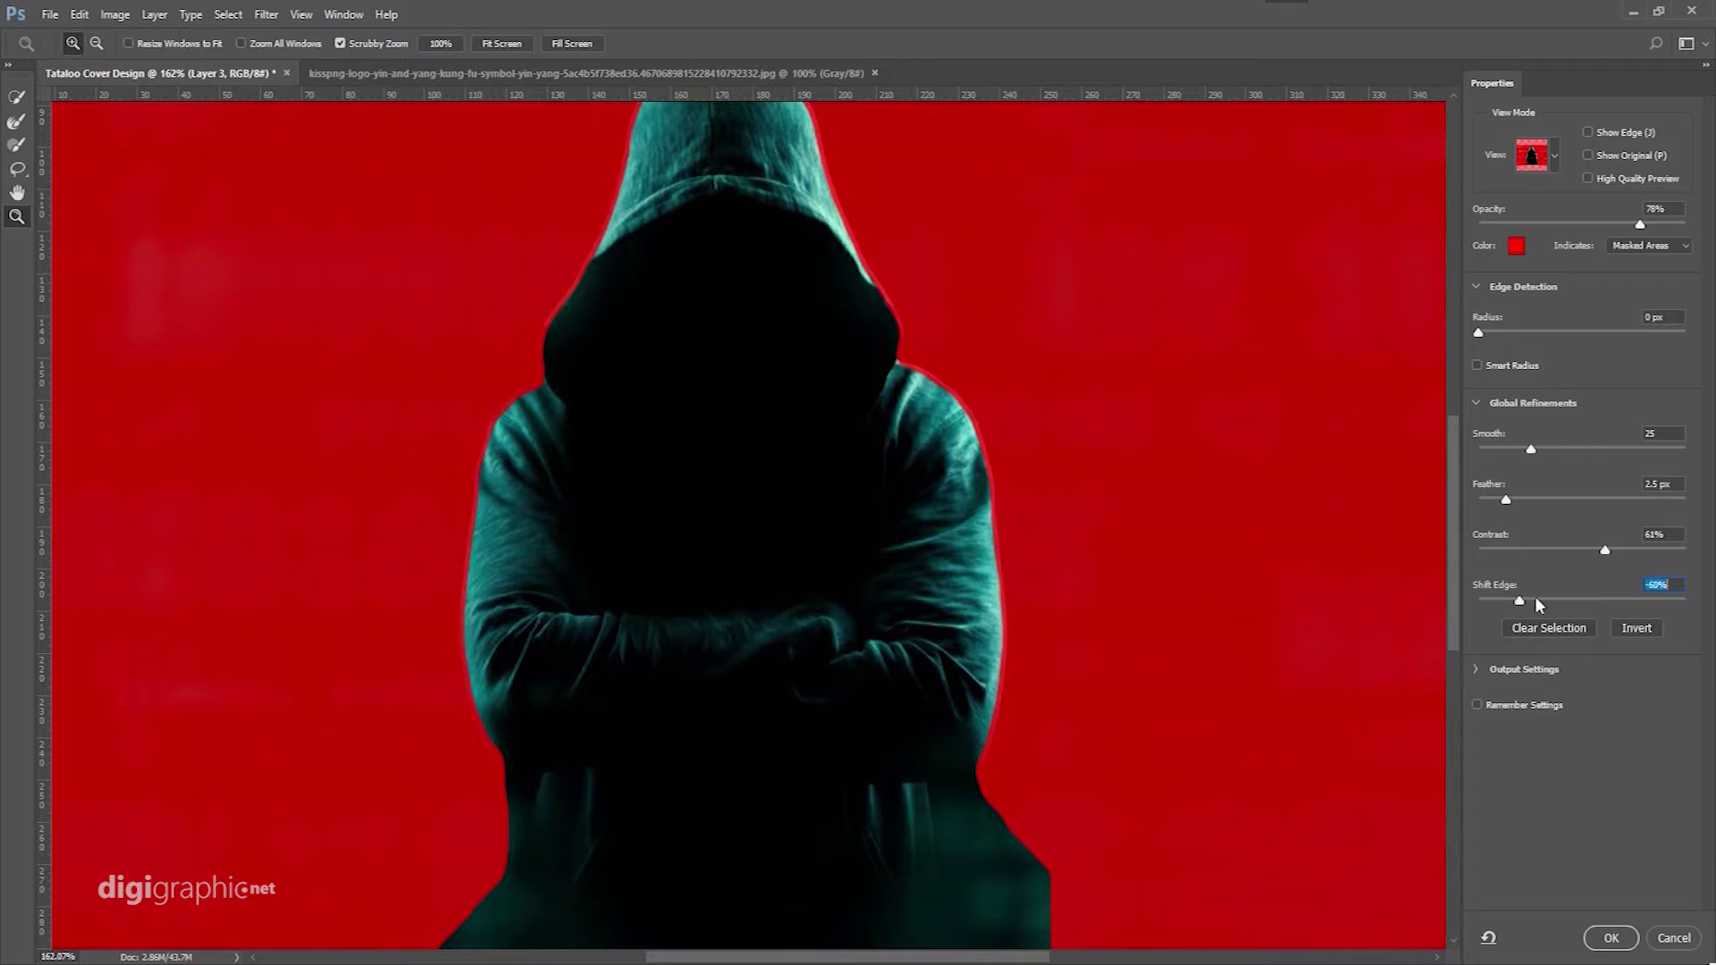
left_click(1612, 938)
Erase the mask's lower-left and lower-right corners so the figure fades out at the base.
left_click(1479, 445, "alt")
scroll(1150, 670, "down", 3)
key("e")
right_click(1166, 517)
left_click_drag(425, 65, 358, 70)
mouse_move(1055, 519)
left_mouse_down()
mouse_move(1112, 606)
mouse_move(1133, 566)
mouse_move(974, 625)
left_mouse_up()
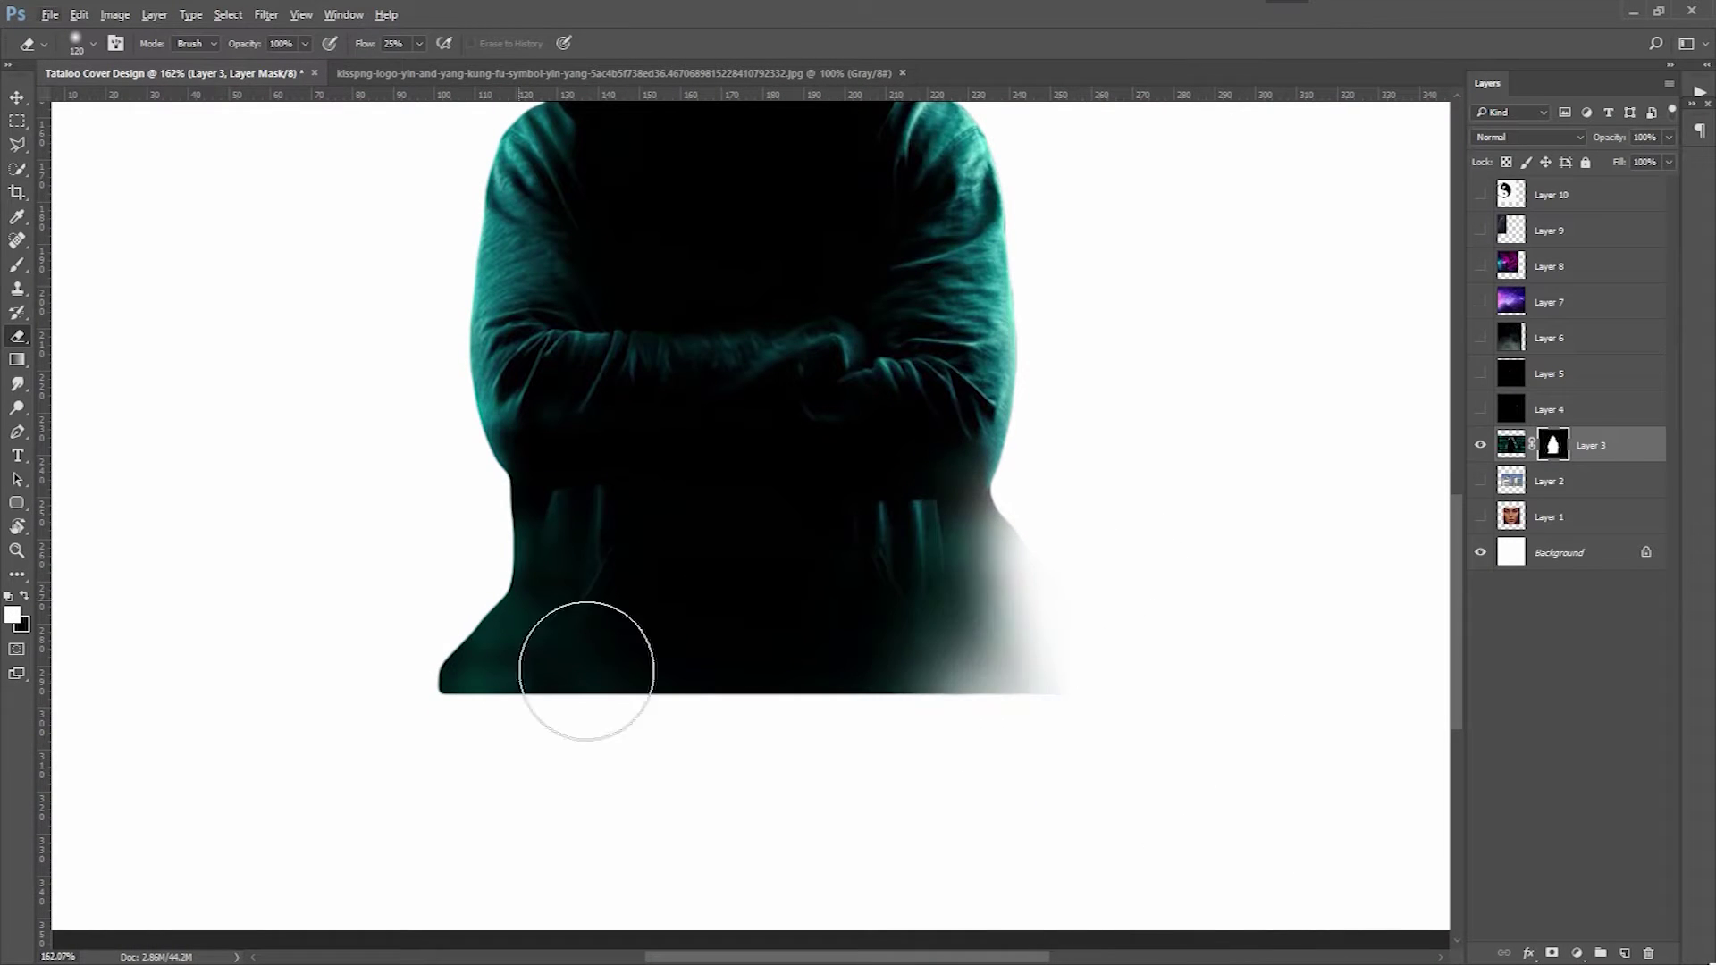
left_click_drag(586, 670, 508, 721)
key("ctrl+0")
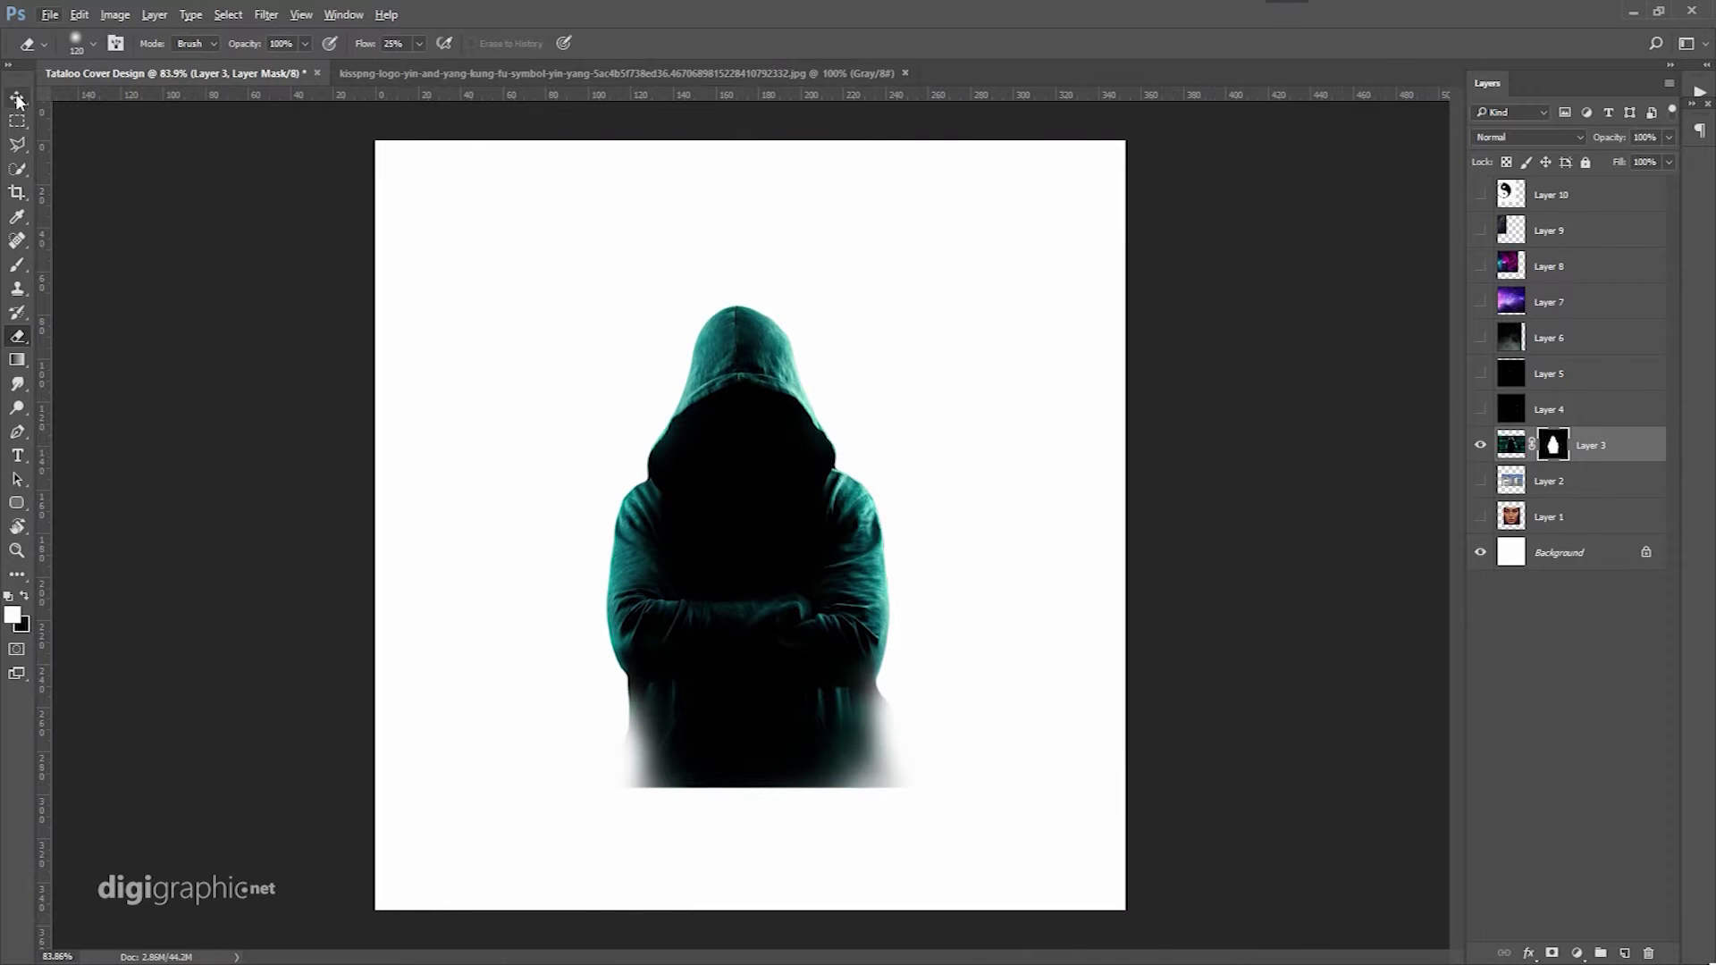
right_click(934, 684)
key("Escape")
Add a black-filled layer beneath the hooded figure.
key("ctrl+shift+alt+n")
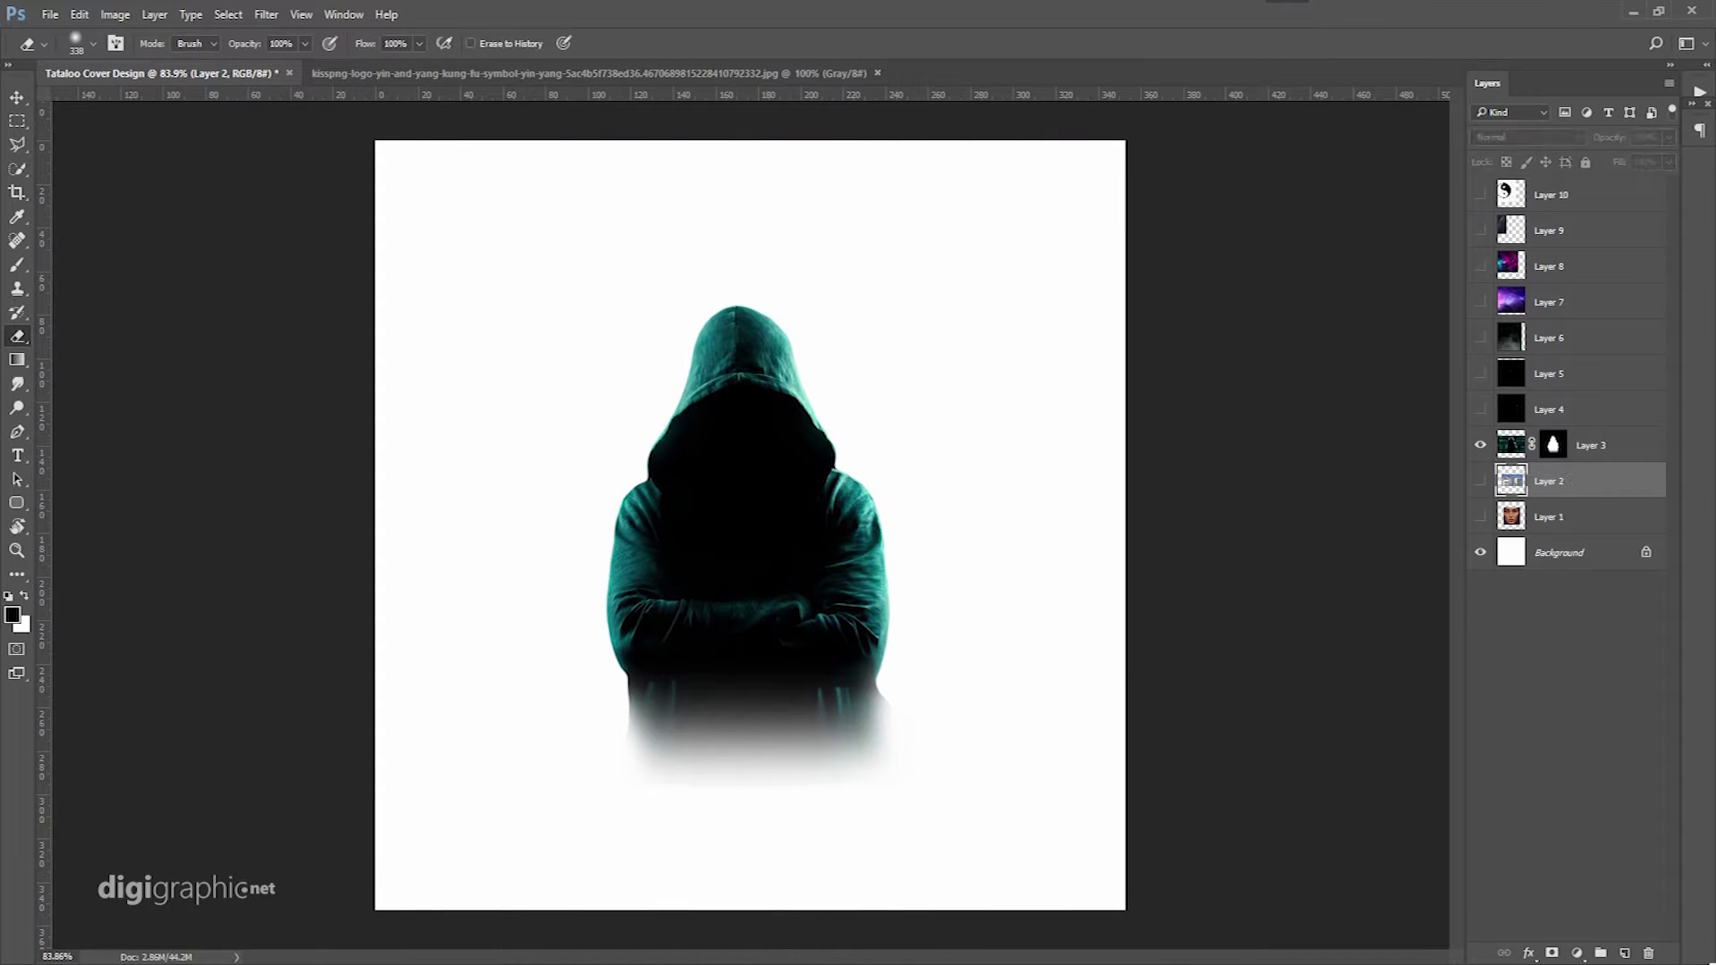
key("x")
key("g")
left_click(720, 468)
key("v")
Duplicate the figure, enlarge it with Free Transform and move it lower.
key("ctrl+j")
key("ctrl+t")
left_click_drag(1123, 276, 1237, 169)
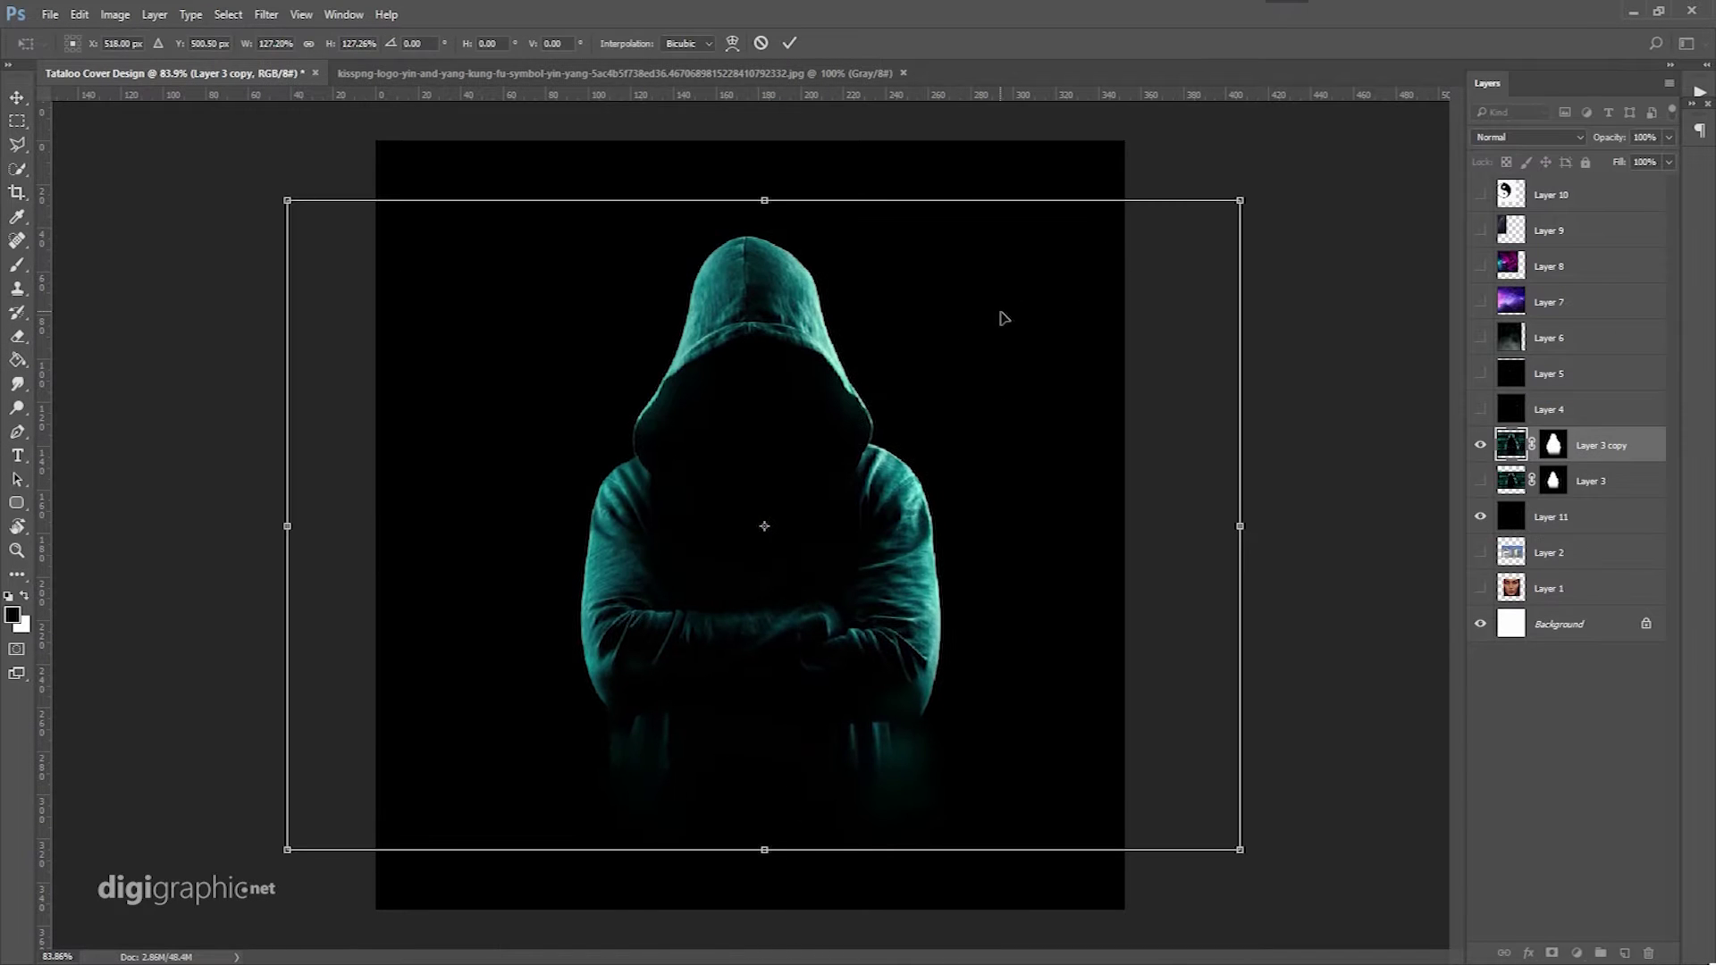
key("Return")
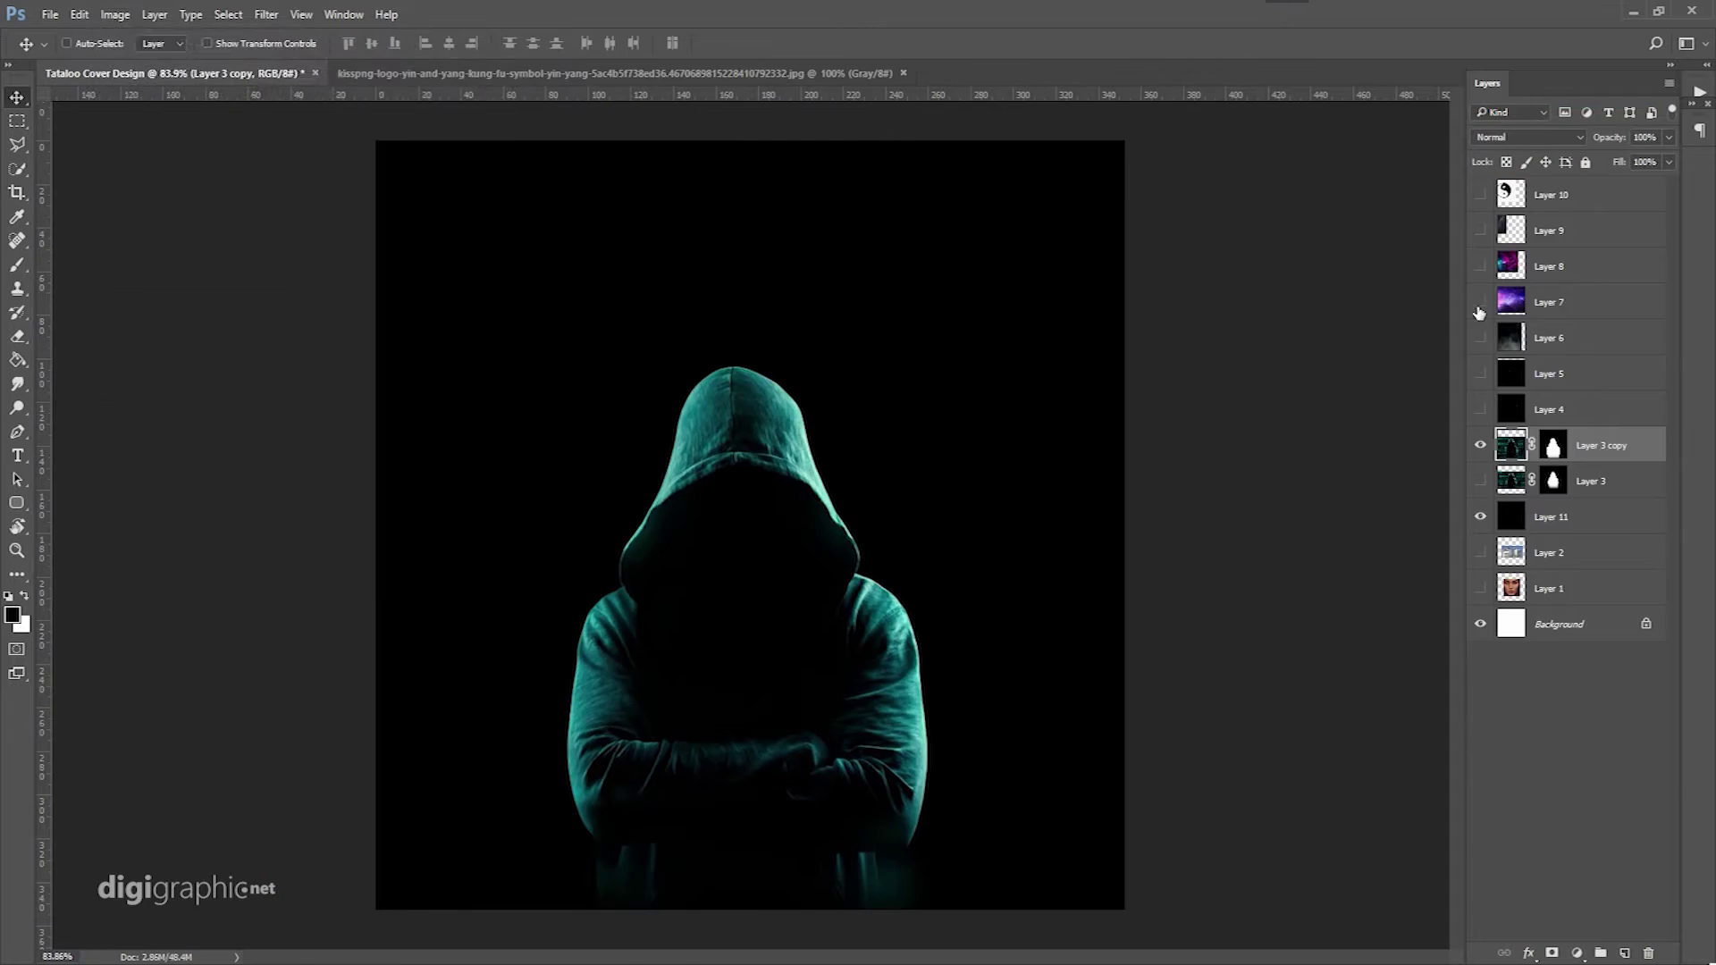
left_click_drag(1549, 338, 1559, 517)
Place a visible smoke layer below the figure in Screen blend mode.
left_click_drag(1550, 445, 1551, 446)
left_click(1480, 516)
left_click(1529, 136)
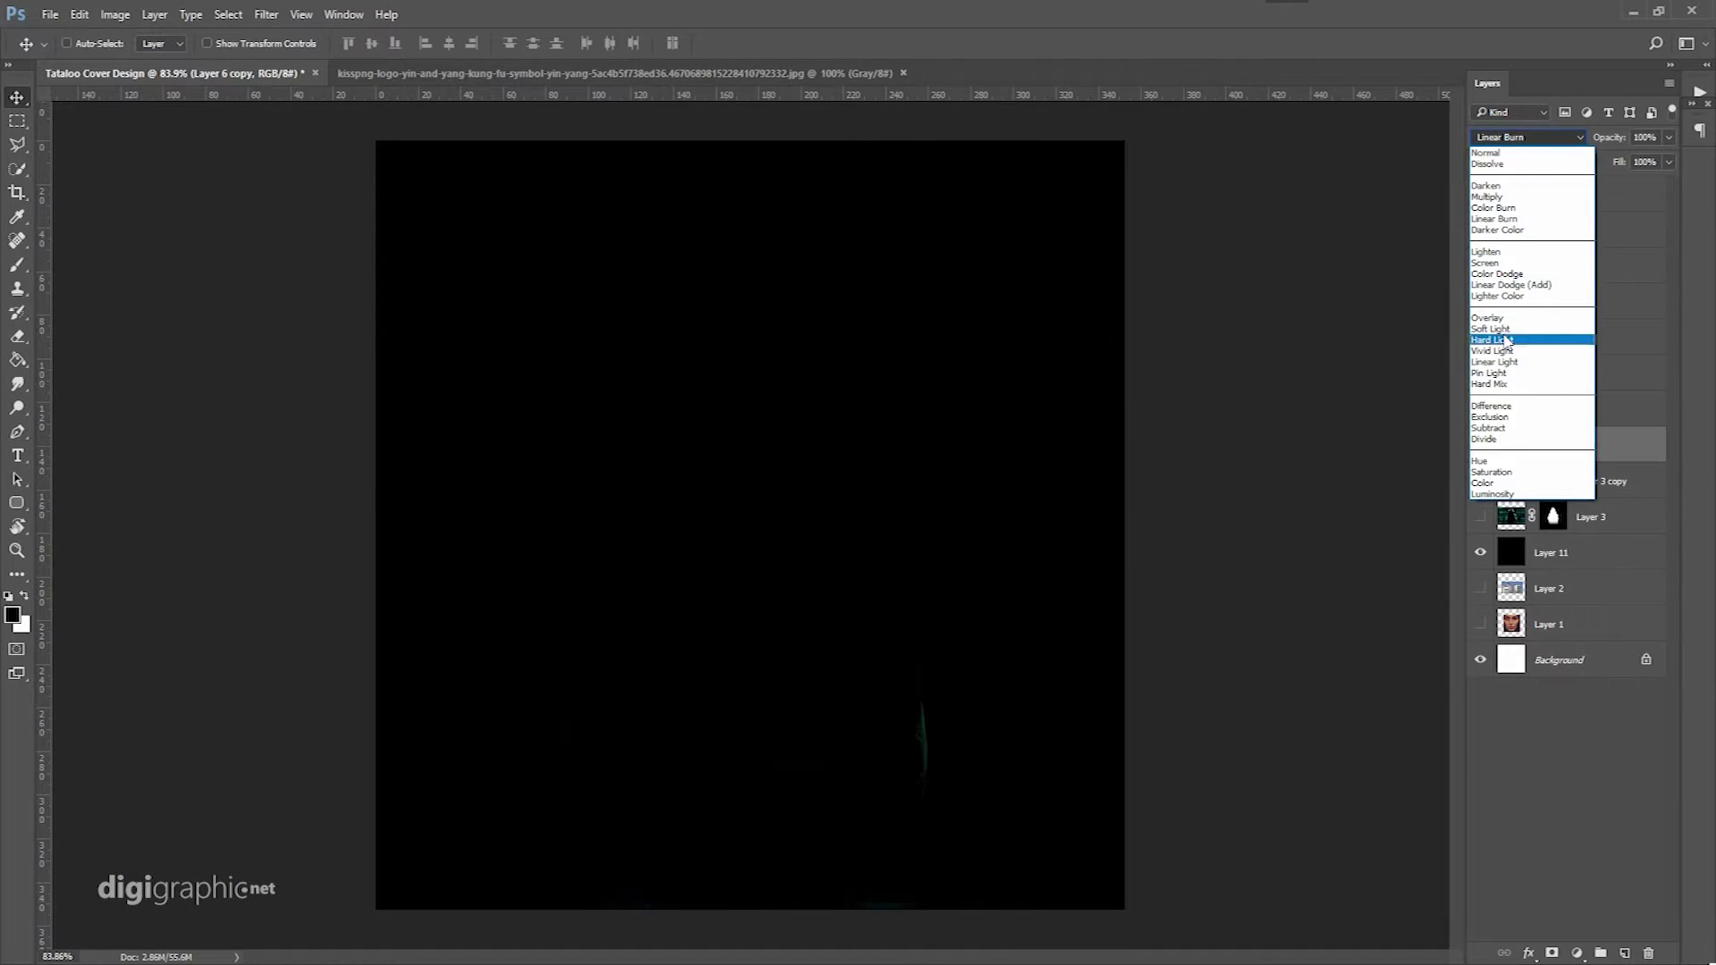
left_click(1510, 335)
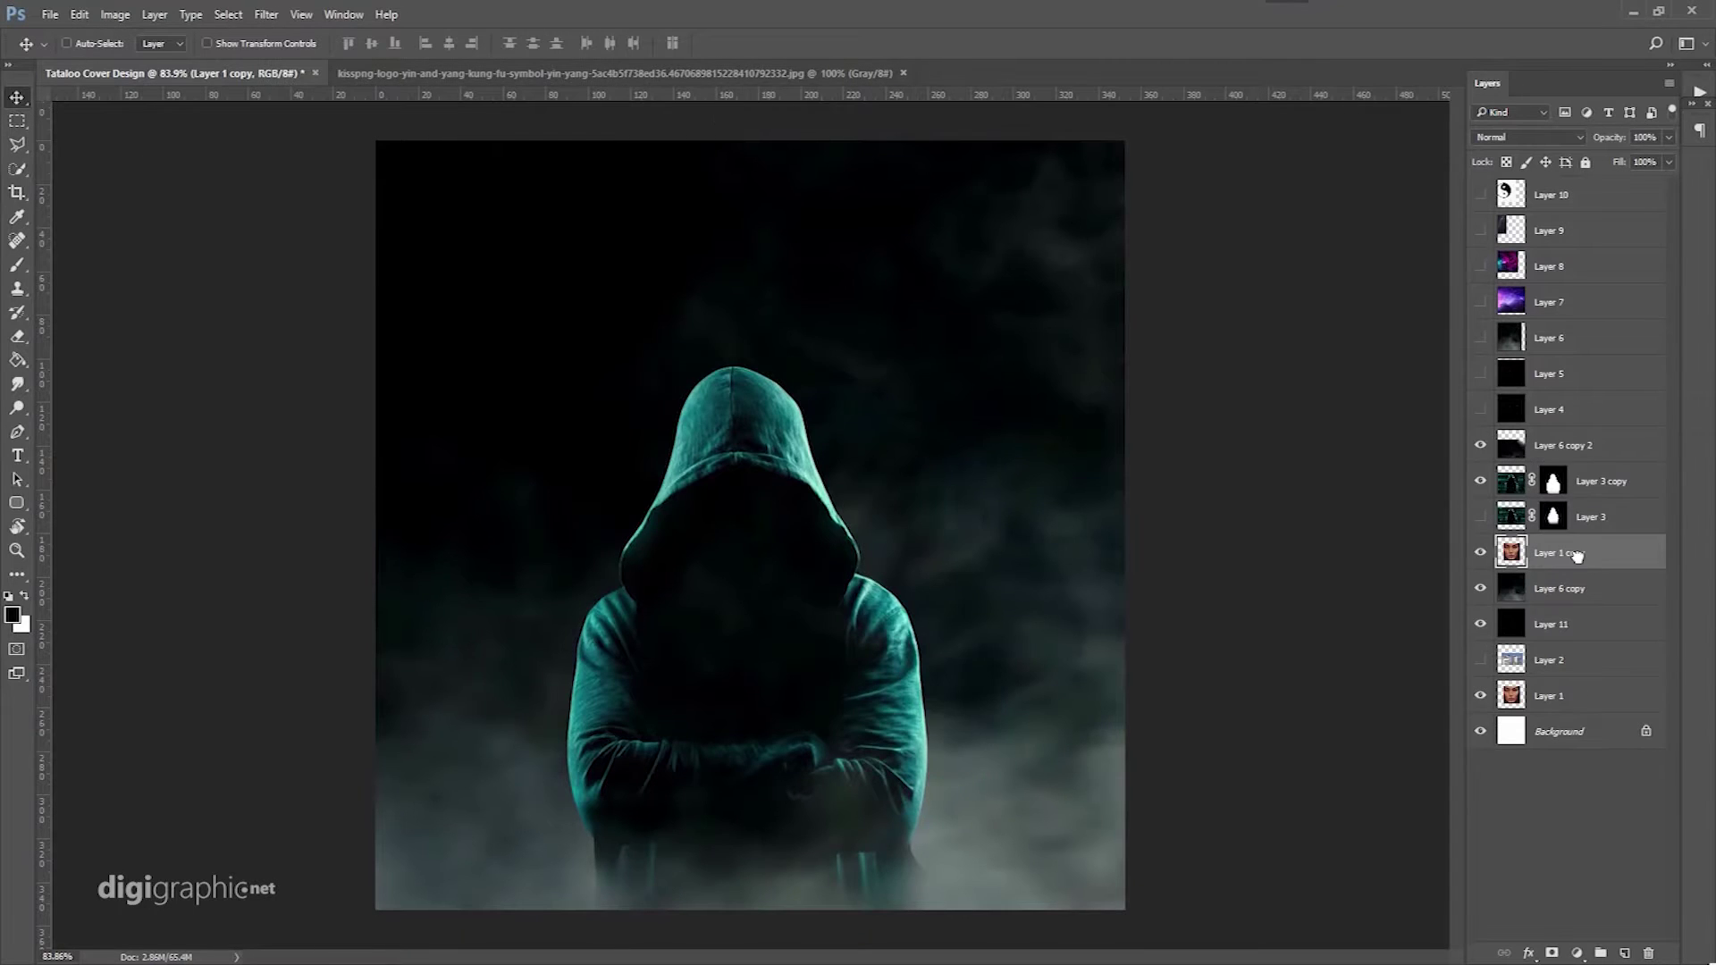
Duplicate Layer 1 and scale the woman's face to fit inside the hood.
left_click_drag(1548, 660, 1555, 447)
key("ctrl+t")
mouse_move(1003, 775)
left_mouse_down()
mouse_move(810, 612)
mouse_move(779, 554)
left_mouse_up()
scroll(778, 555, "up", 5)
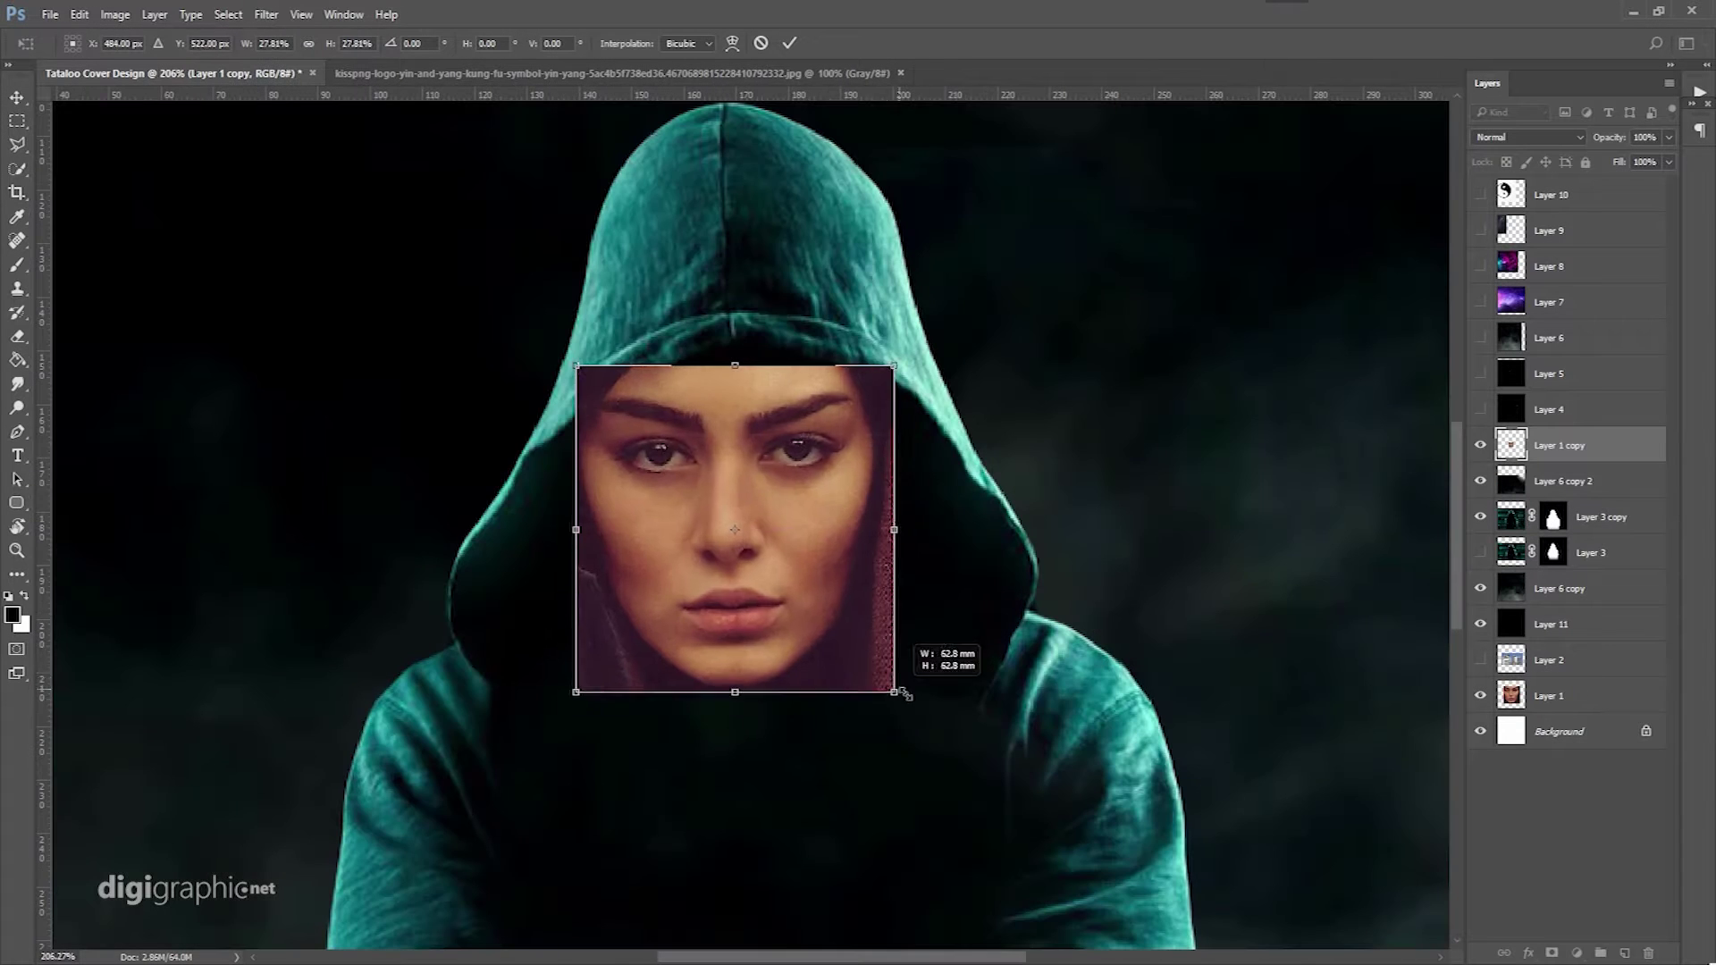
left_click_drag(900, 689, 892, 648)
key("Return")
Lower the face layer's opacity and stretch the face up to meet the hood.
key("e")
right_click(966, 456)
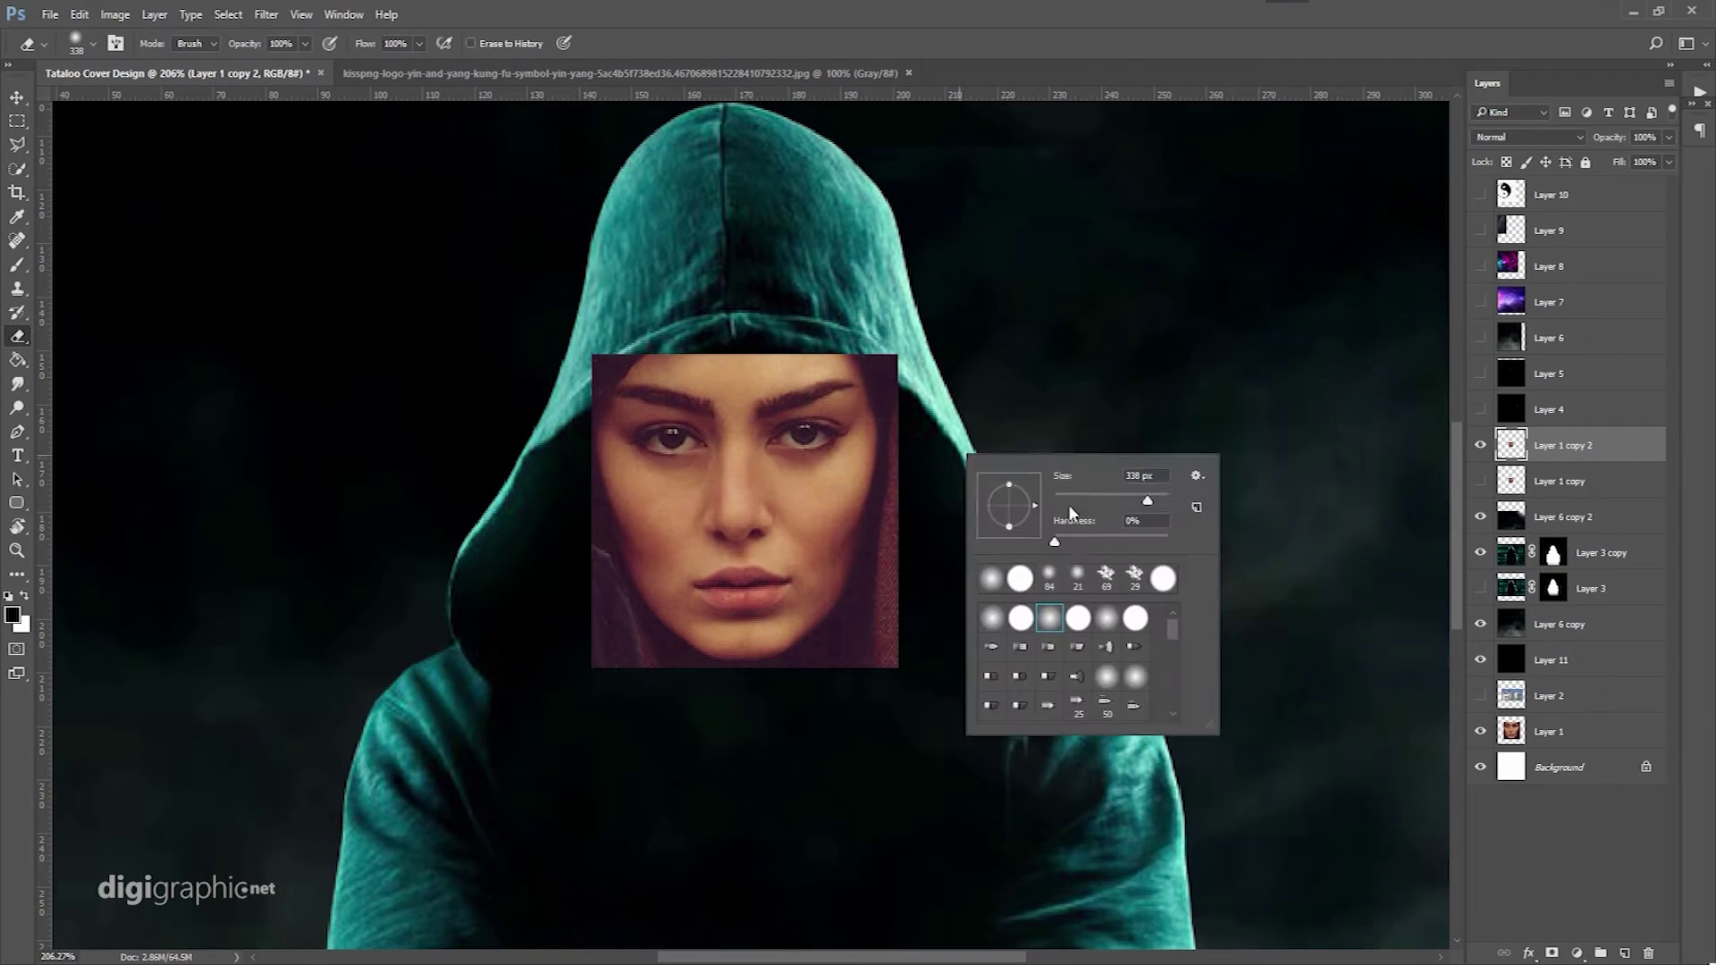
key("Escape")
left_click_drag(894, 402, 787, 661)
left_click_drag(1668, 137, 1613, 164)
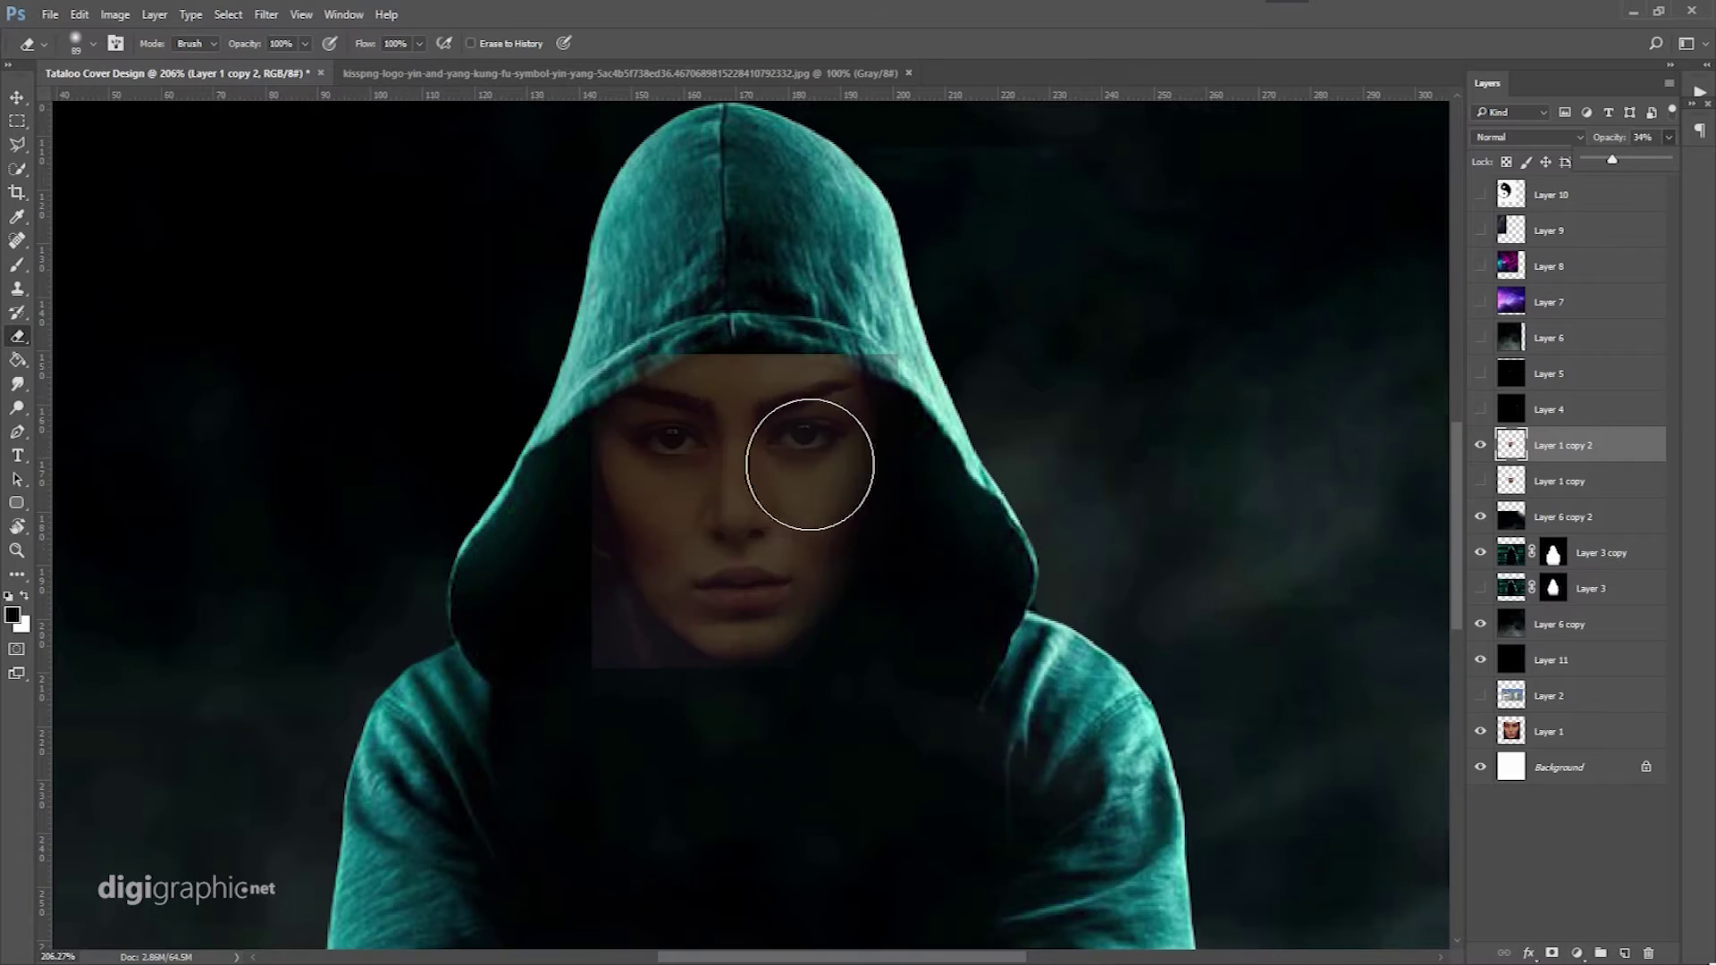
key("s")
scroll(804, 460, "up", 2)
right_click(778, 394)
key("Escape")
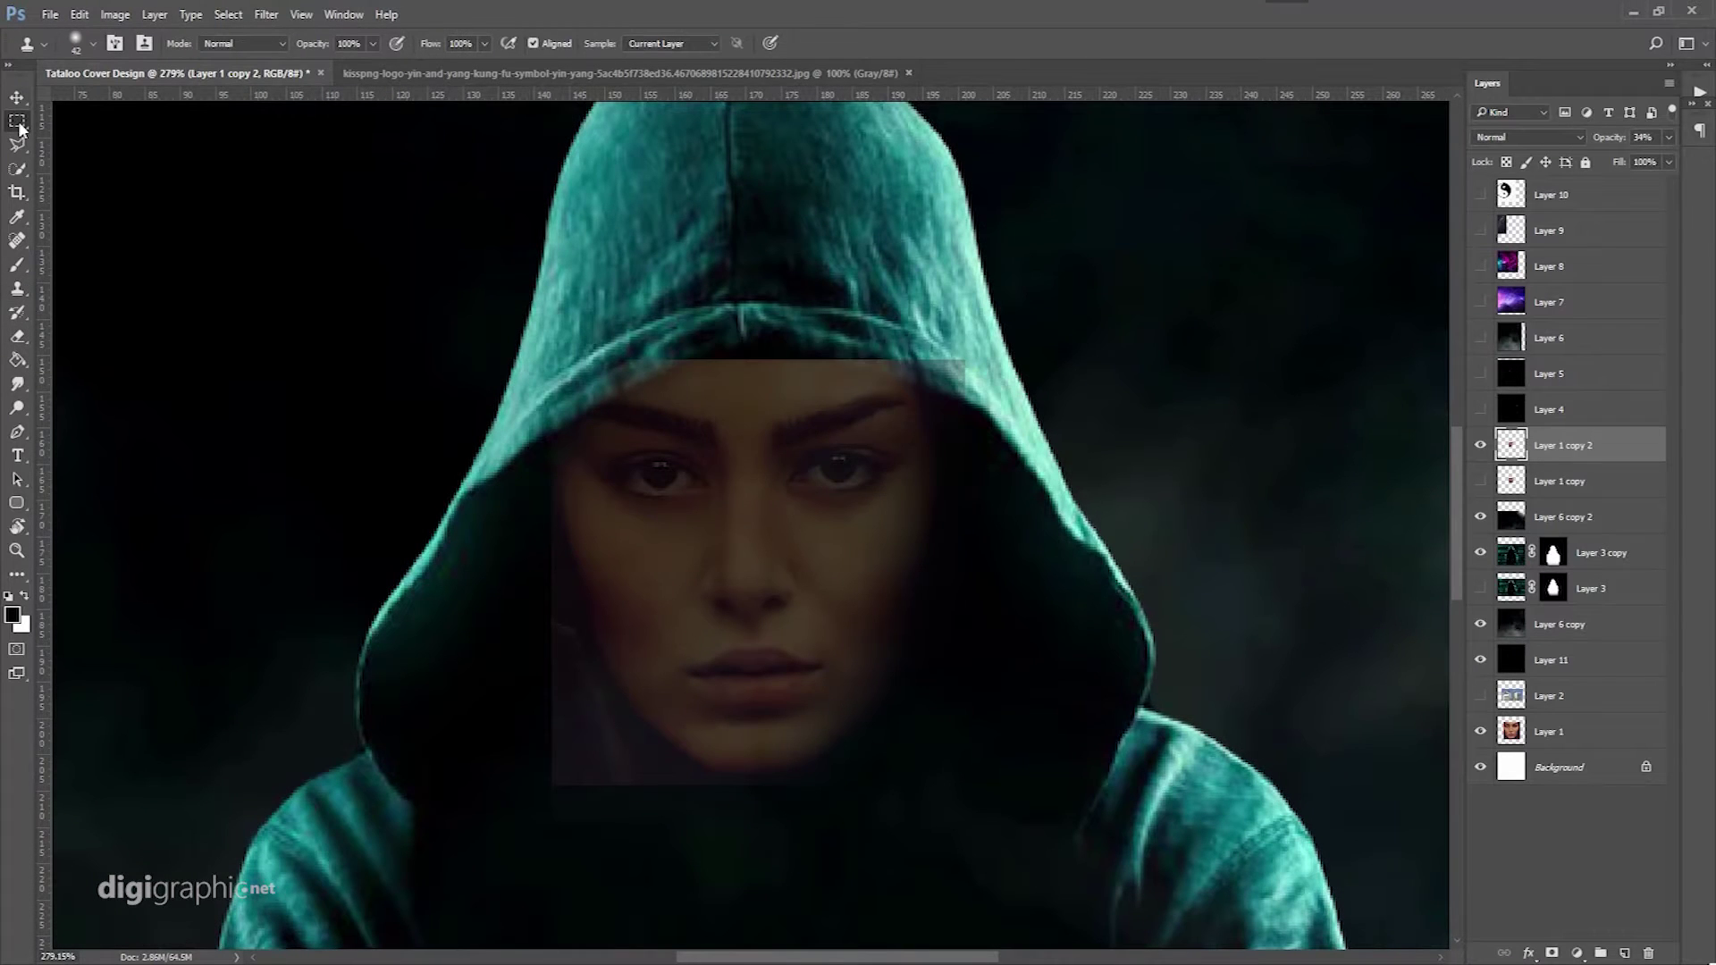
left_click_drag(786, 320, 787, 231)
key("Return")
Erase the face's edges and nudge it into place inside the hood.
key("e")
right_click(1034, 311)
key("Escape")
scroll(975, 380, "up", 3)
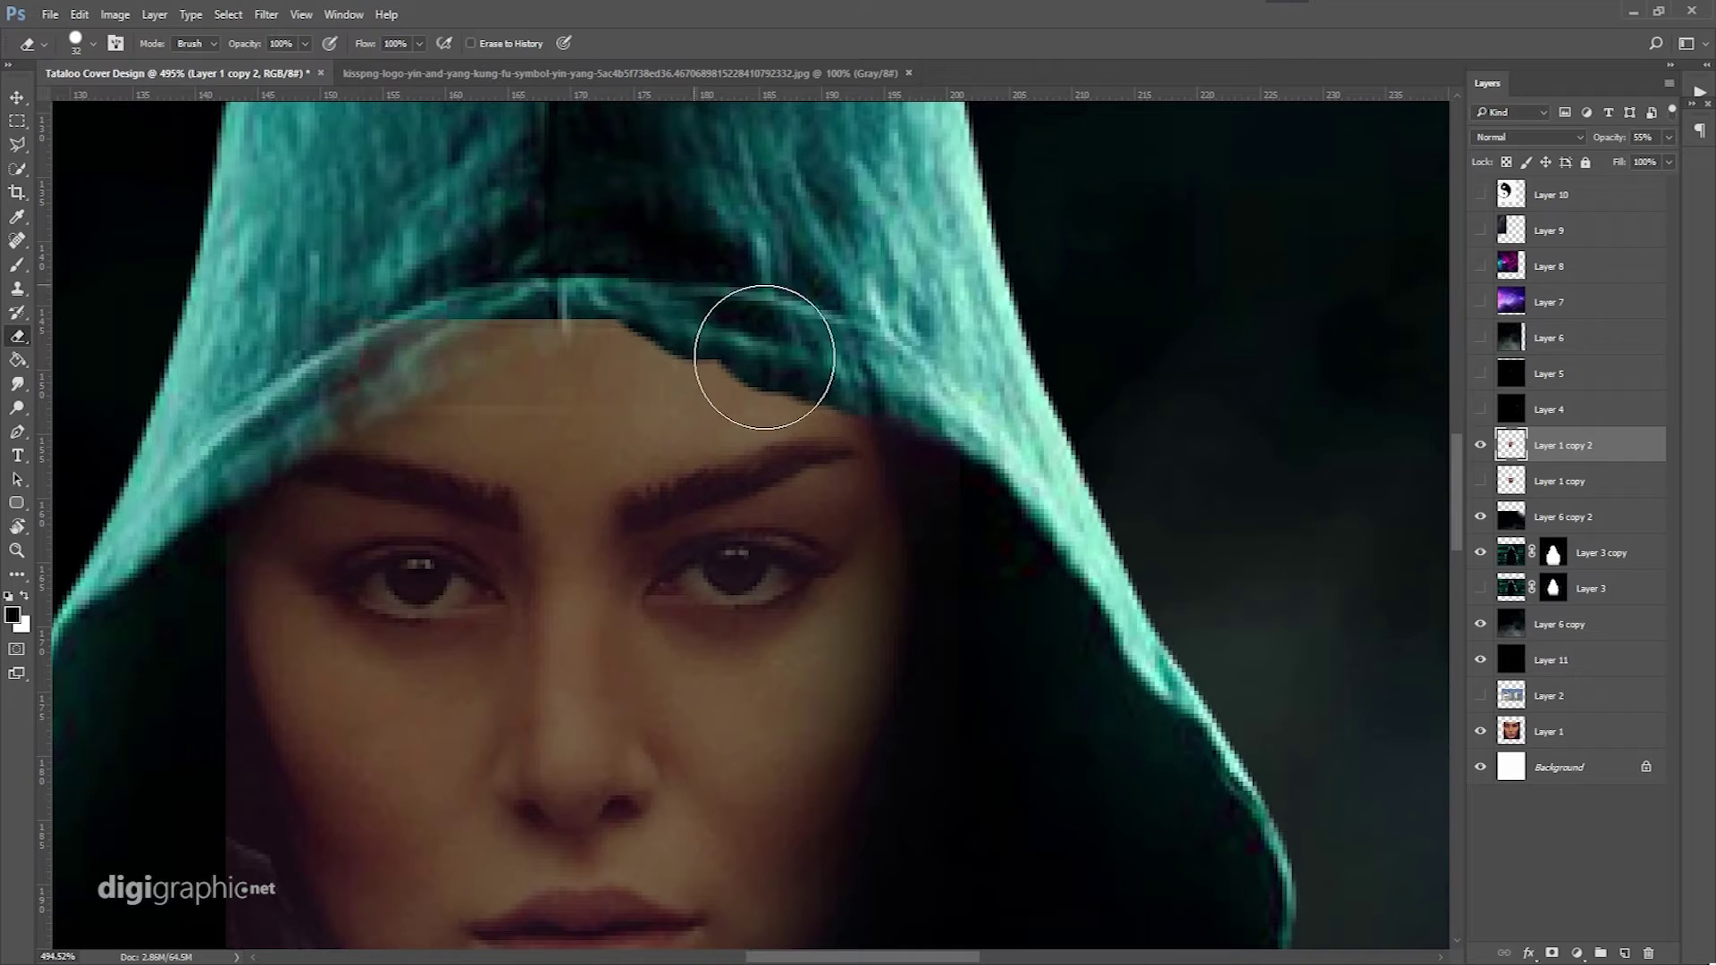
scroll(1171, 416, "down", 5)
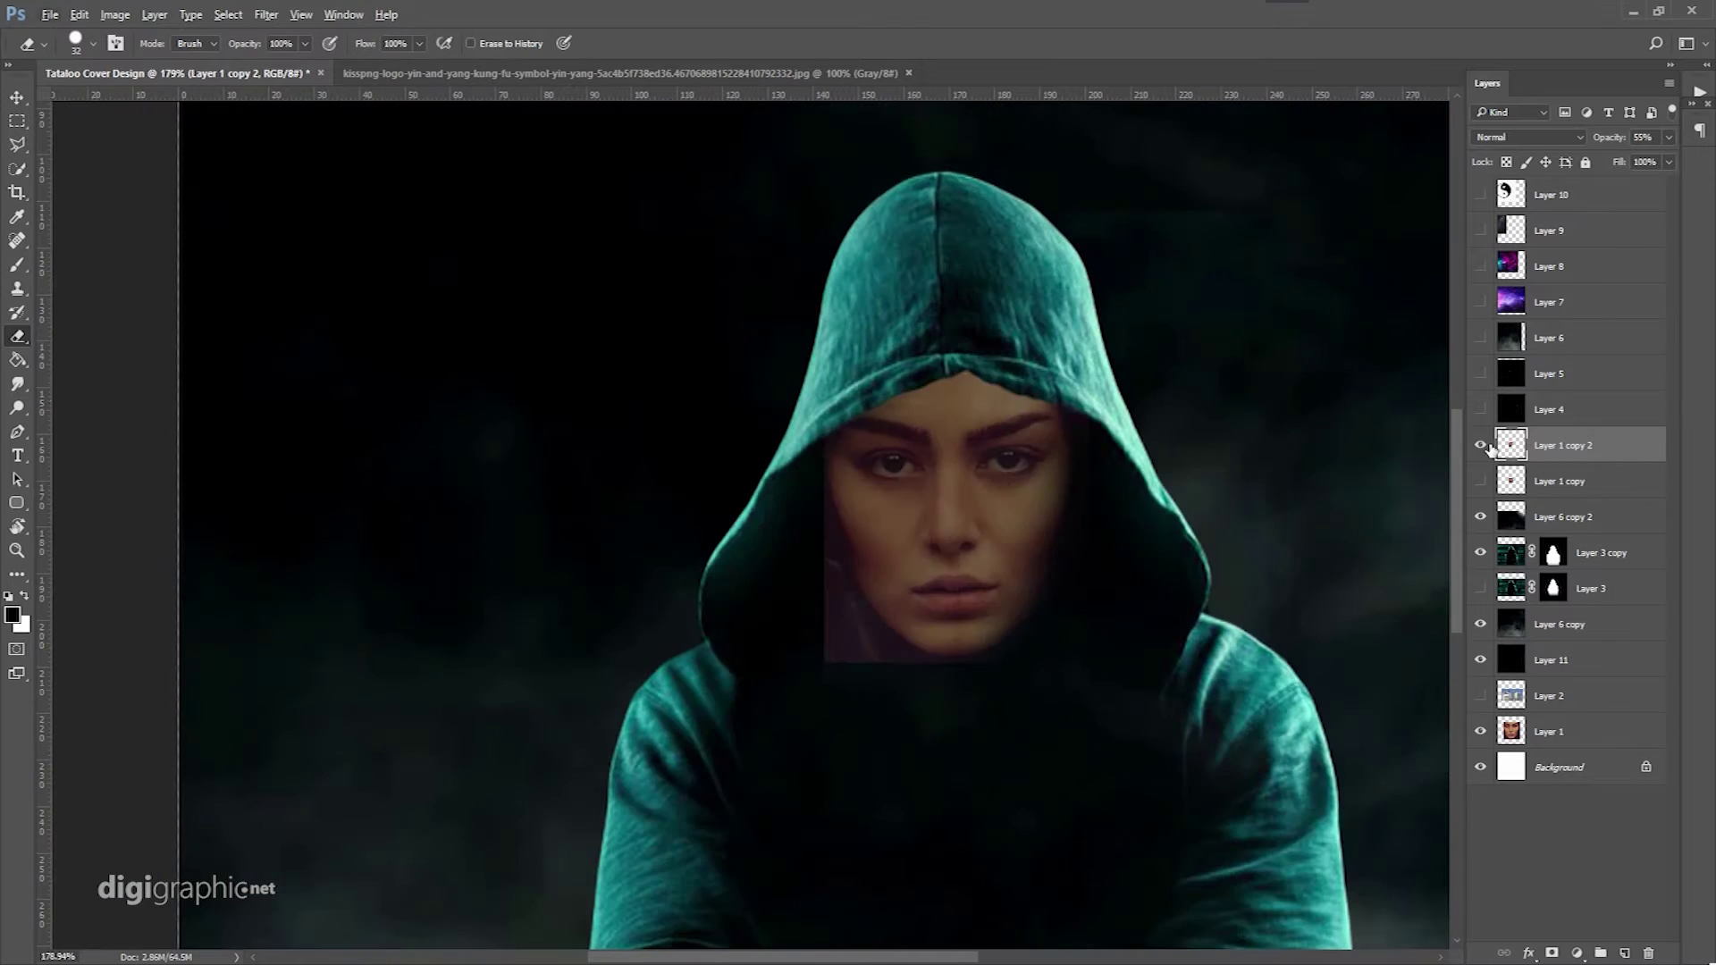
scroll(1083, 421, "up", 2)
key("v")
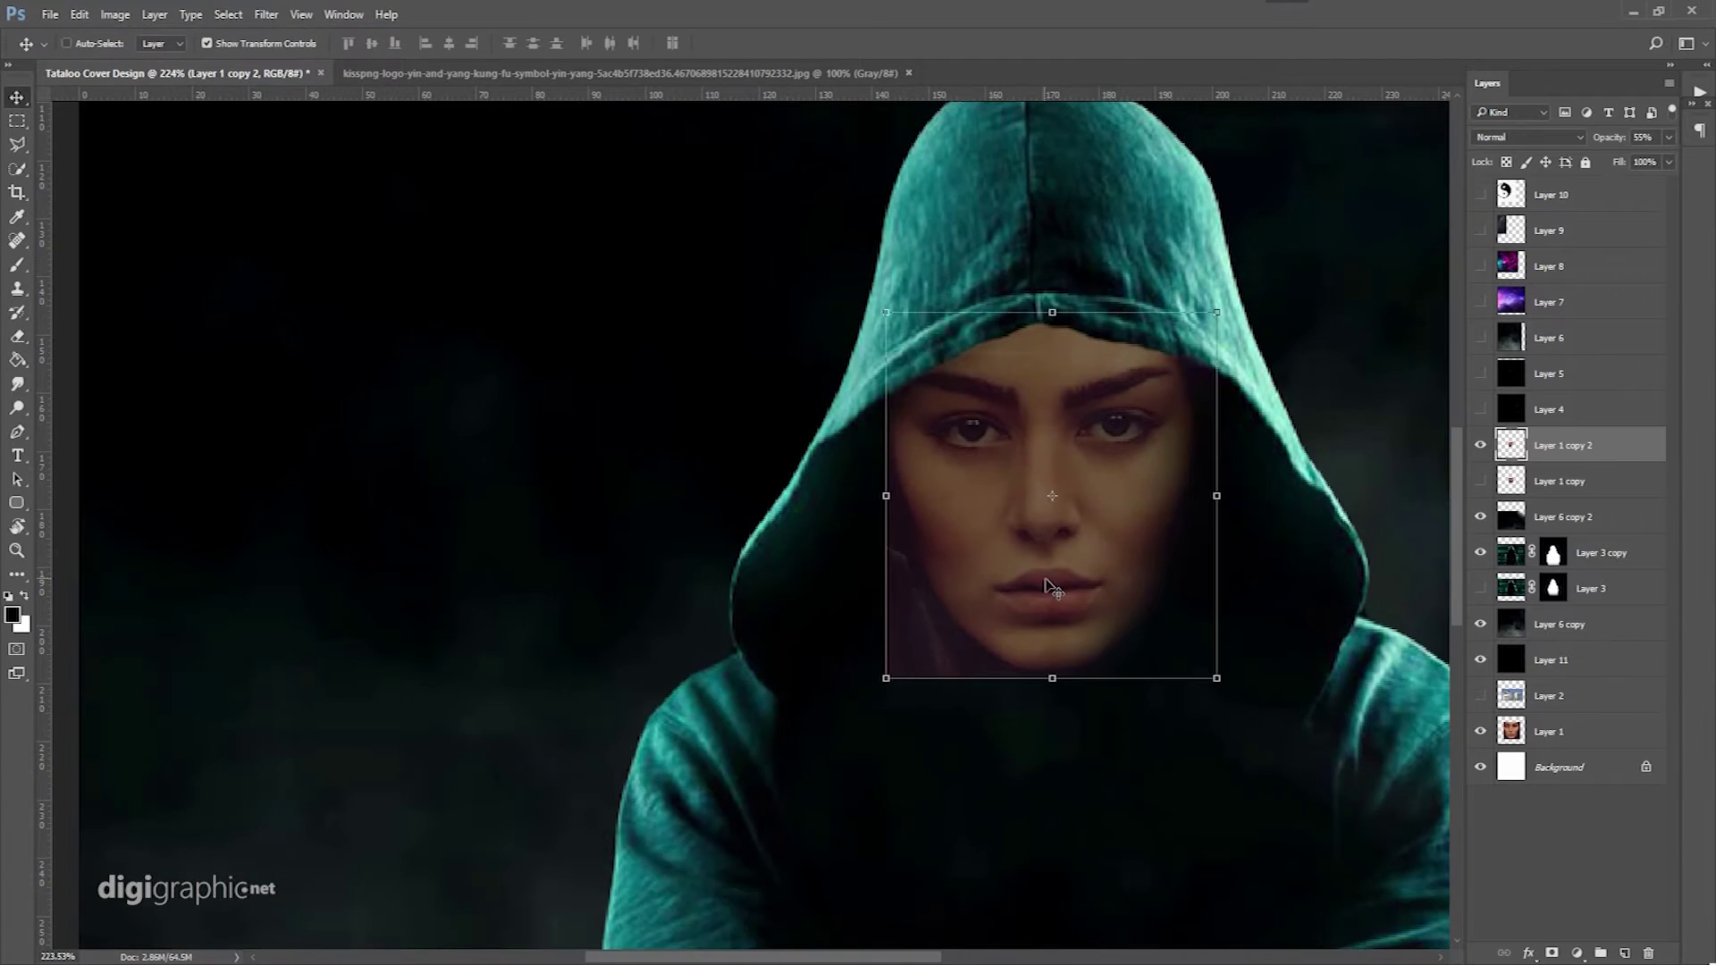
scroll(1053, 588, "down", 3)
left_click_drag(715, 451, 715, 471)
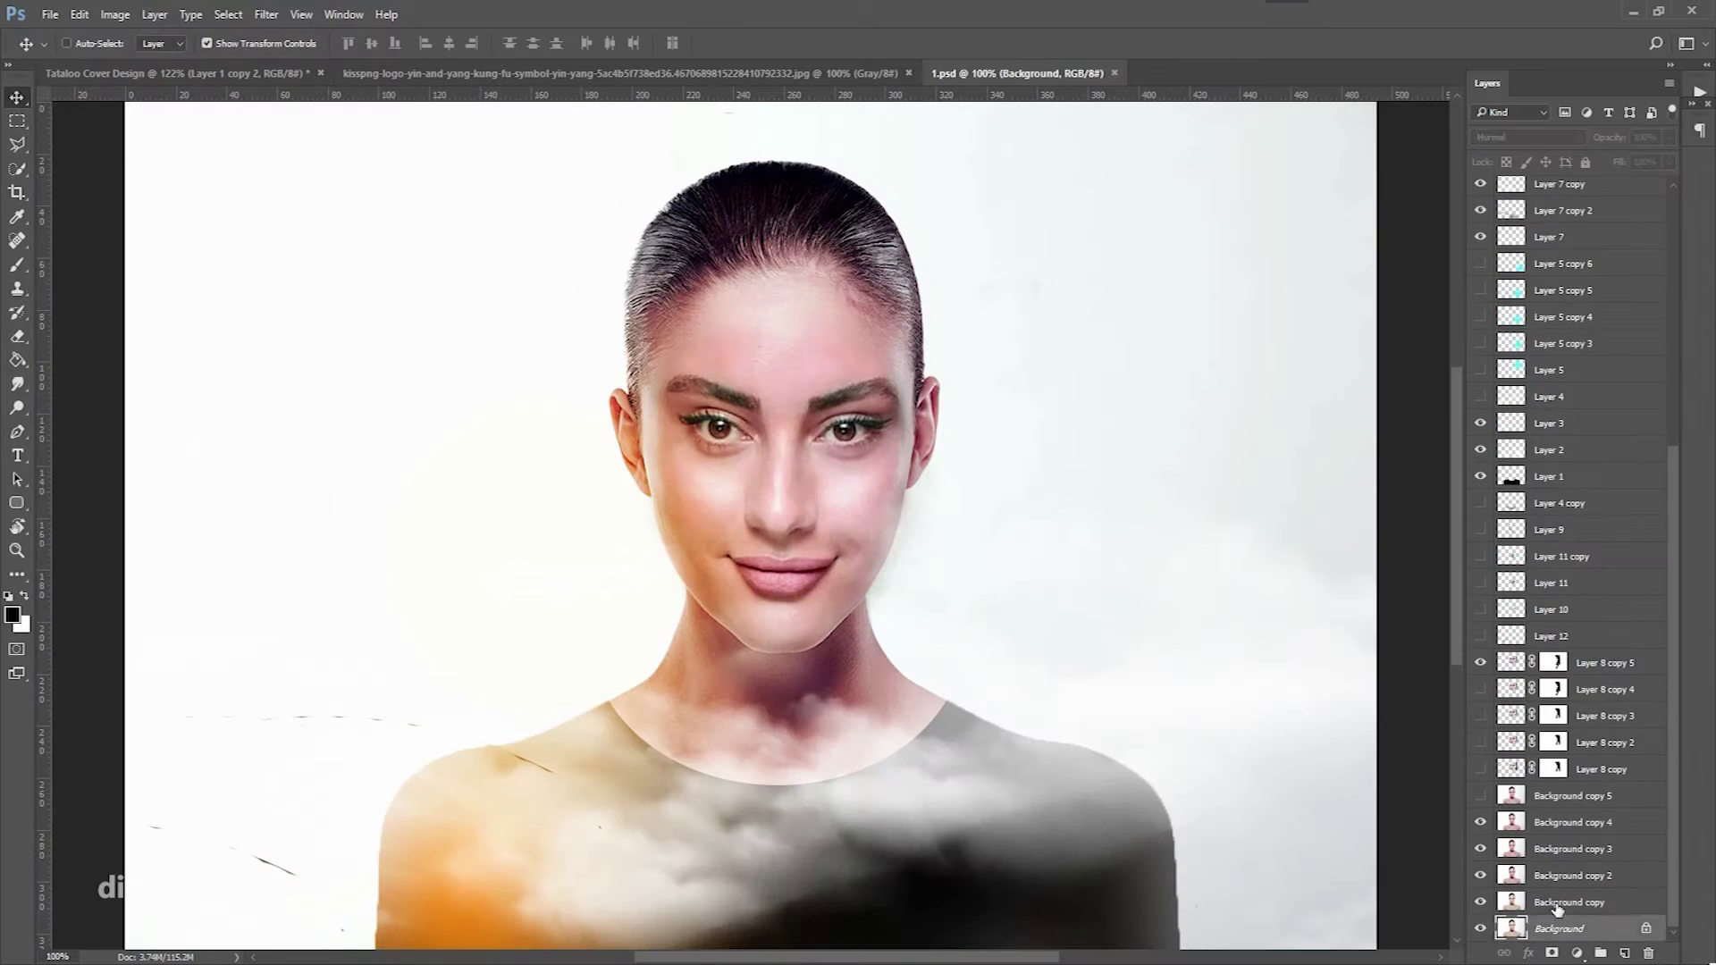
Drag the second portrait in from 1.psd and shrink it to about half size.
left_click_drag(1556, 909, 804, 299)
key("ctrl+t")
mouse_move(1134, 256)
left_mouse_down()
mouse_move(1054, 288)
mouse_move(994, 351)
mouse_move(898, 362)
left_mouse_up()
scroll(819, 518, "up", 5)
Confirm the second portrait's size and align it with the face using reduced opacity.
key("Return")
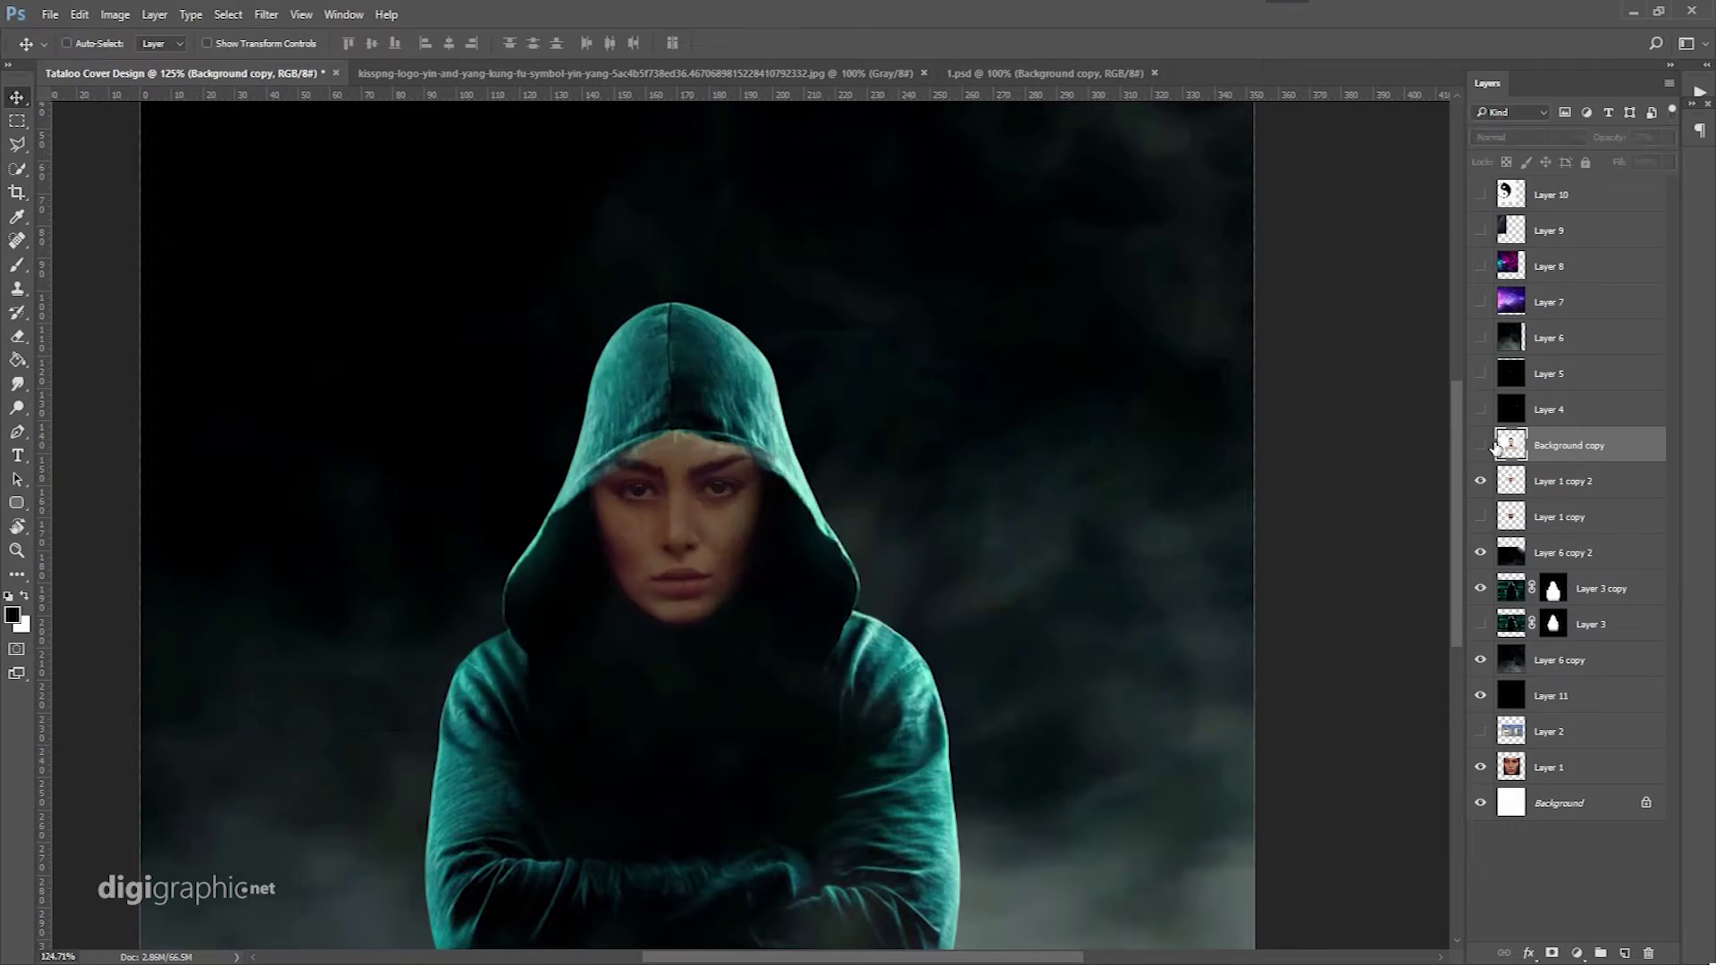
left_click_drag(805, 496, 778, 563)
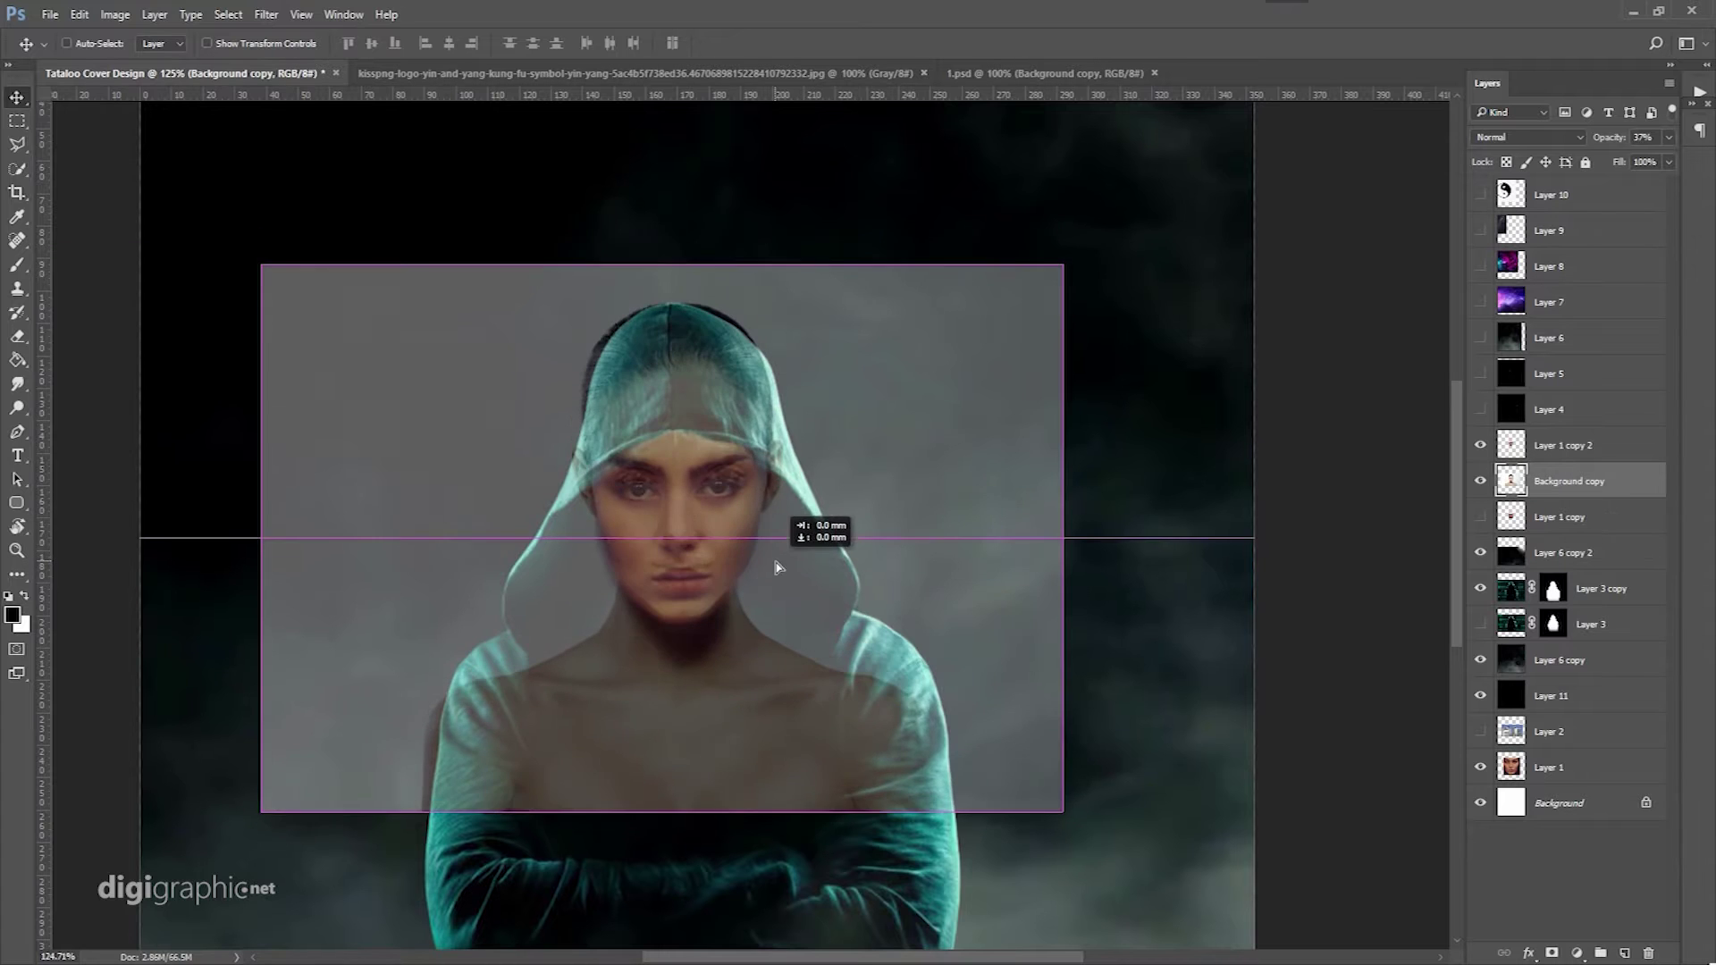
scroll(778, 563, "up", 5)
key("alt+bracketleft")
scroll(881, 581, "down", 4)
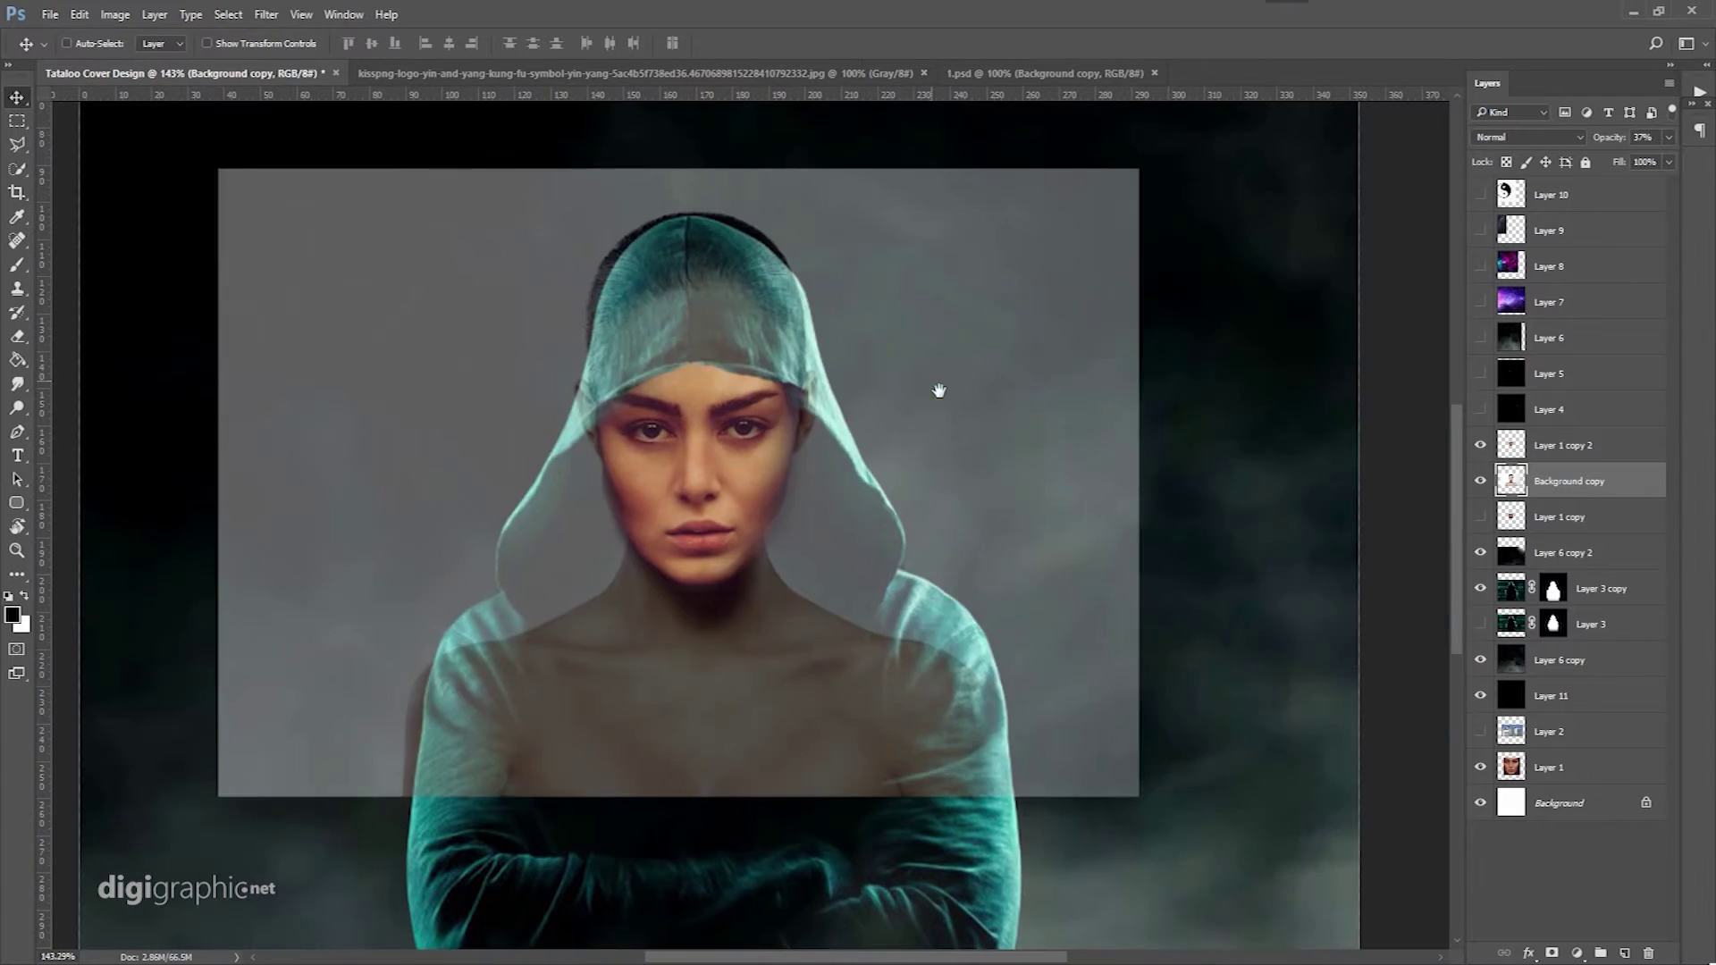
Refine the neck onto a new layer with Select and Mask and erase the shoulders.
key("ctrl+alt+r")
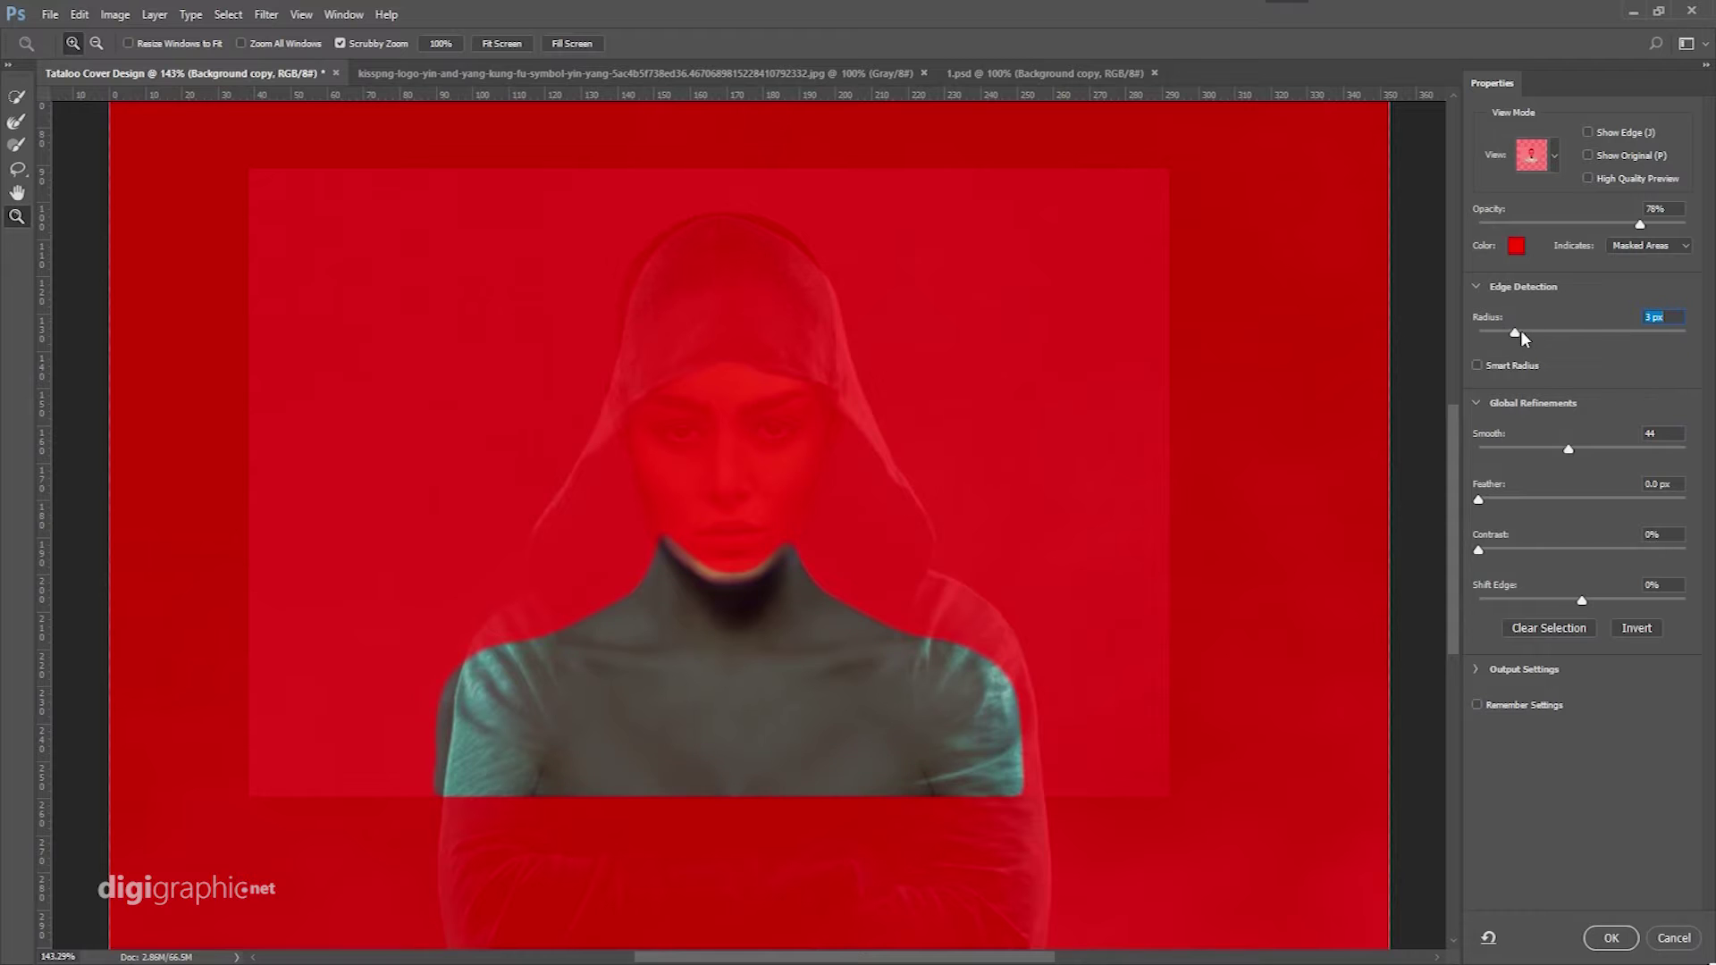
key("Return")
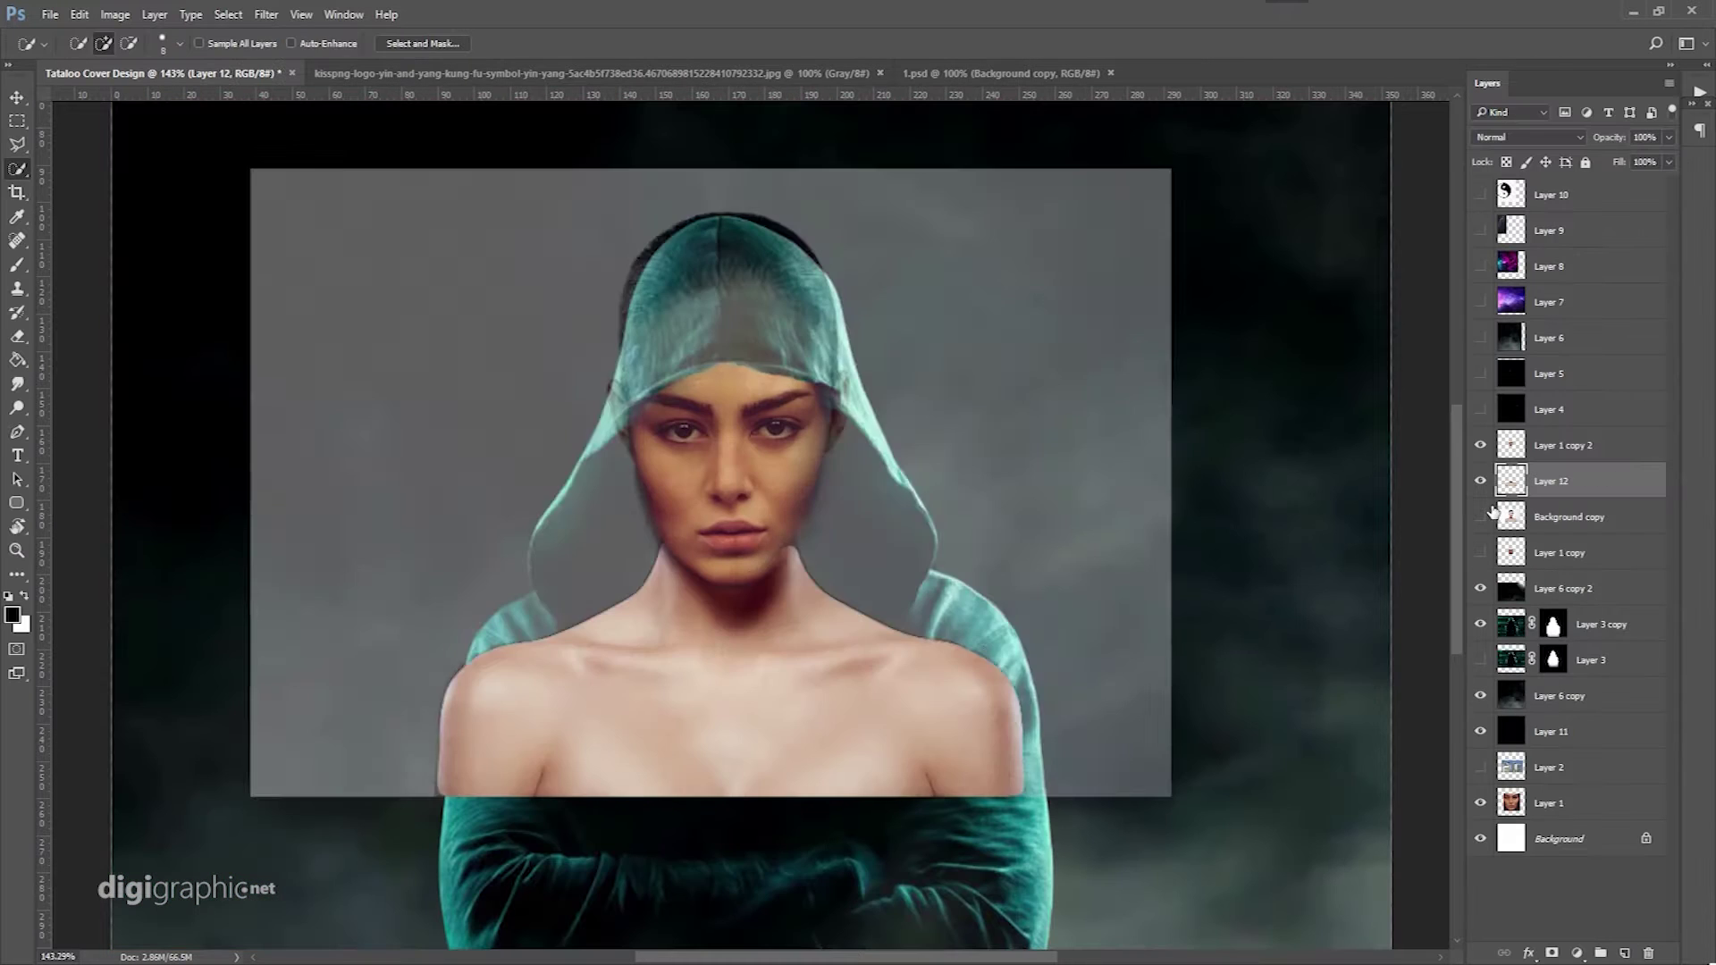
scroll(816, 490, "up", 1)
left_click(1480, 481)
key("e")
right_click(829, 440)
key("Escape")
mouse_move(977, 555)
left_mouse_down()
mouse_move(567, 816)
mouse_move(1057, 777)
left_mouse_up()
Darken the neck with Brightness/Contrast and Hue/Saturation adjustments.
left_click(116, 14)
left_click(368, 59)
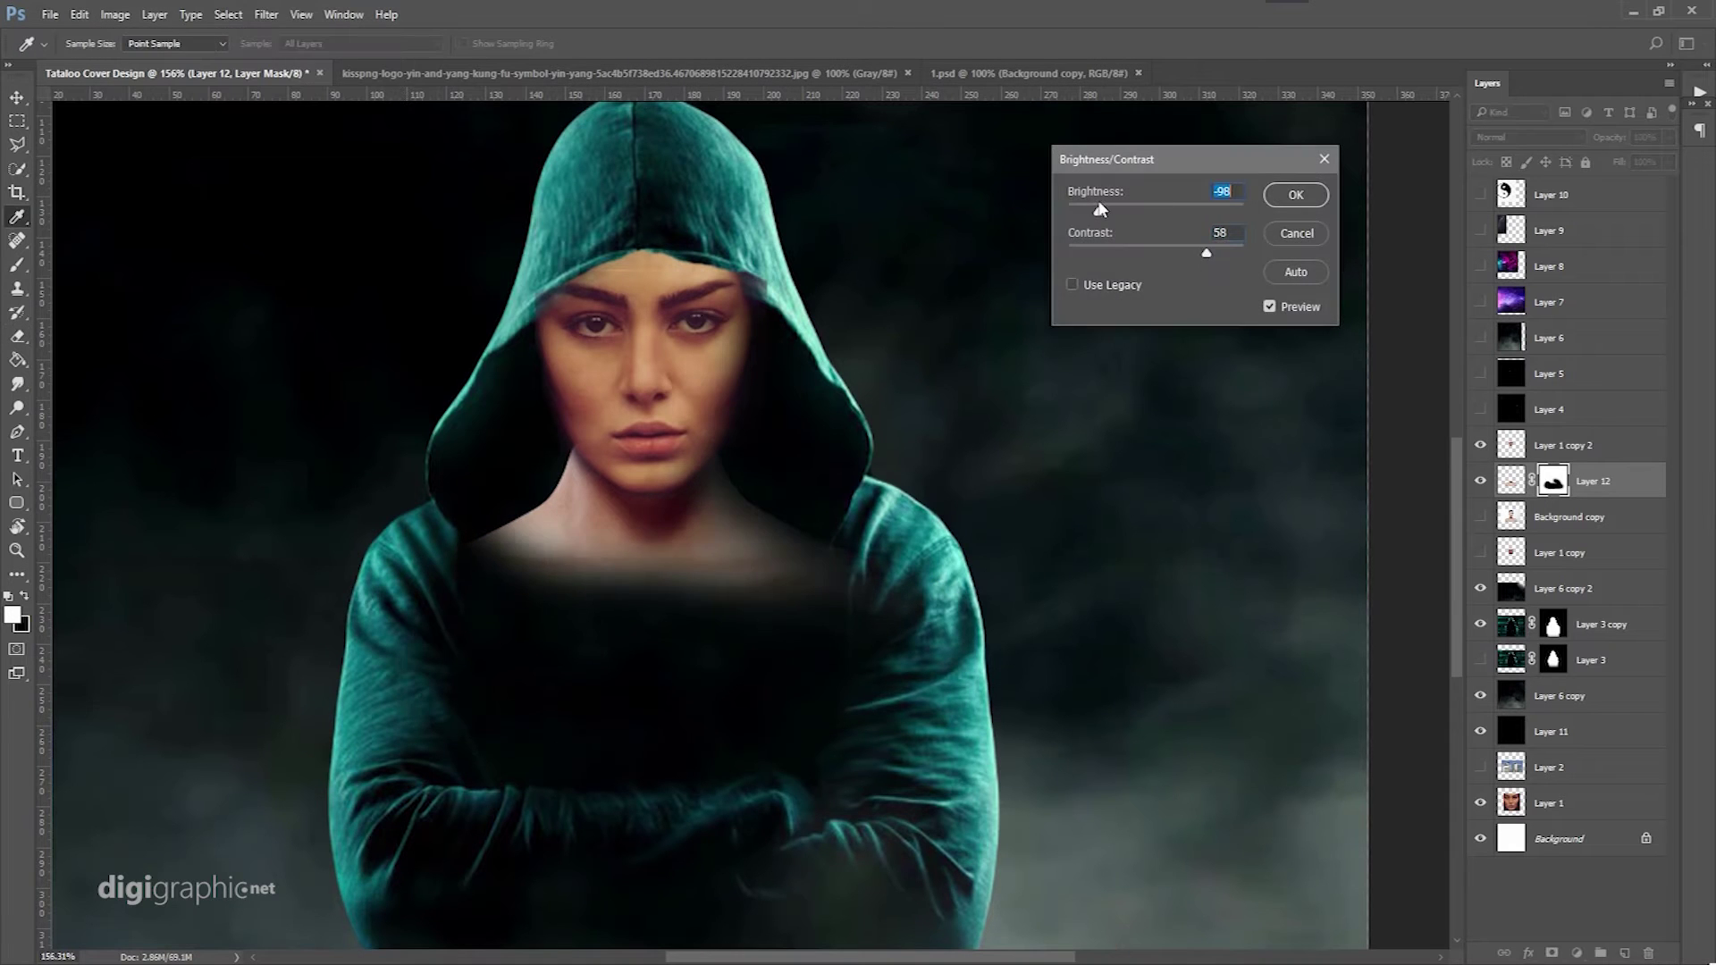
key("Escape")
left_click(116, 14)
left_click(358, 155)
Readjust the face layer's size inside the hood with Free Transform.
key("Return")
left_click(1564, 445)
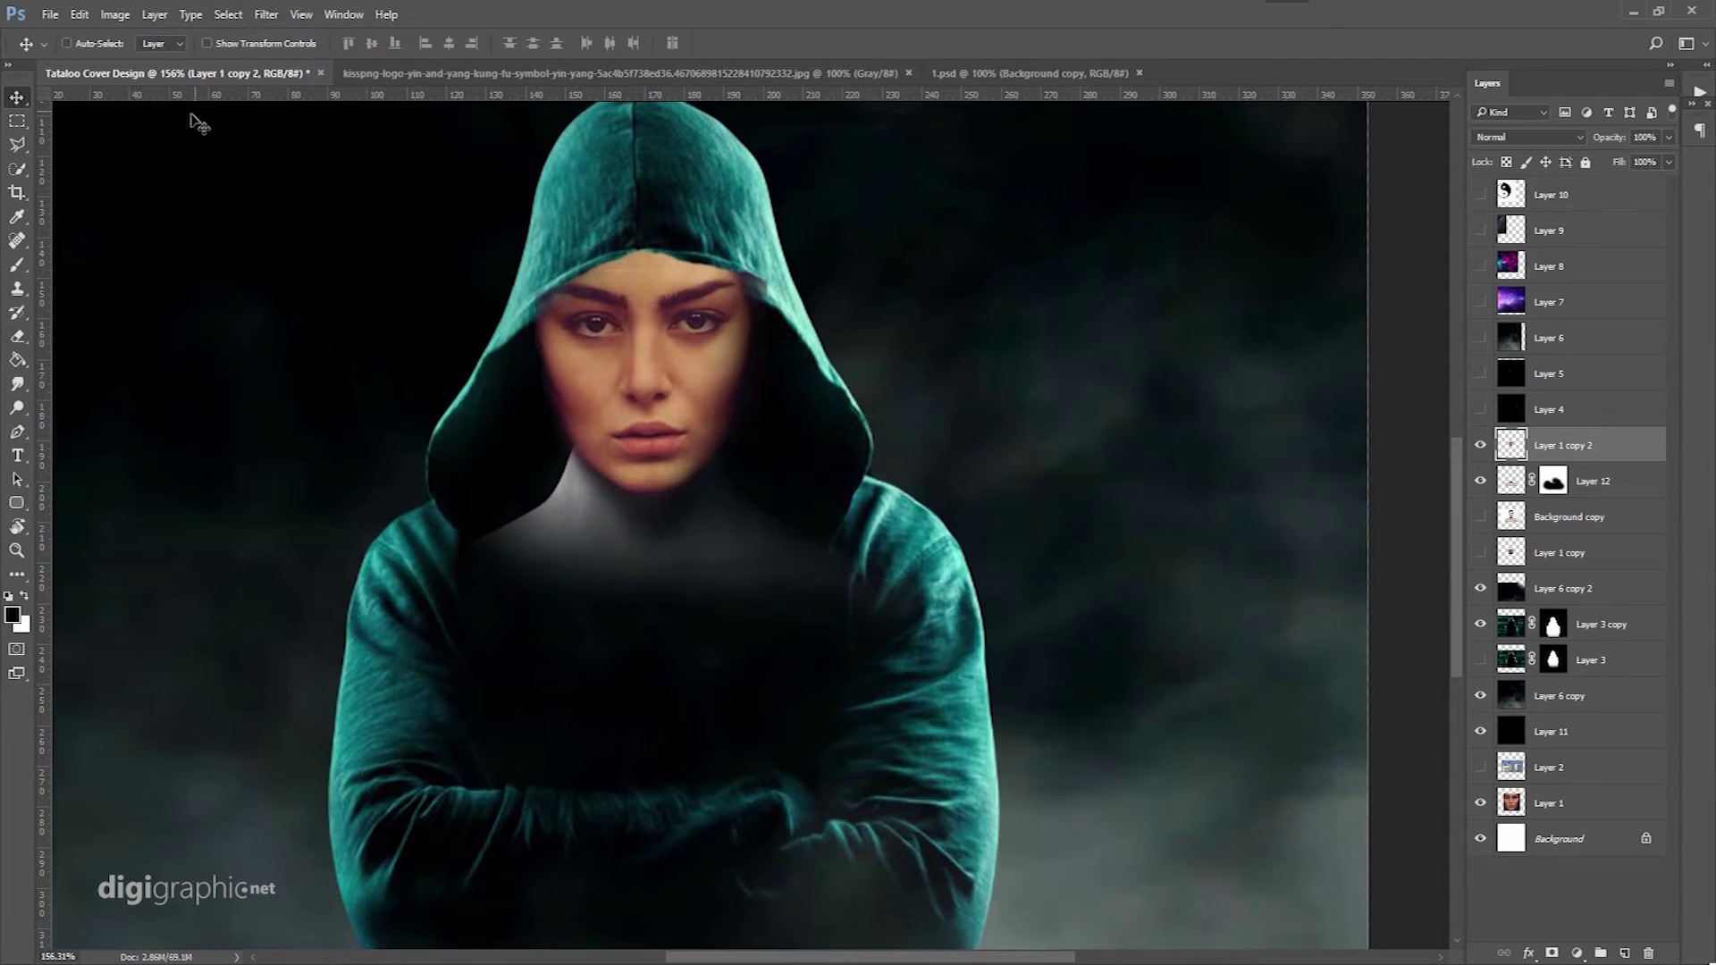
key("ctrl+t")
left_click_drag(793, 498, 785, 478)
key("Return")
Desaturate the face with Hue/Saturation and raise its contrast.
left_click(115, 15)
left_click(358, 154)
key("Return")
left_click(115, 14)
left_click(369, 59)
mouse_move(1155, 252)
left_mouse_down()
mouse_move(1215, 258)
mouse_move(1144, 212)
left_mouse_up()
key("Return")
Erase more of the neck layer's mask and turn the hooded figure grey.
key("e")
right_click(1110, 527)
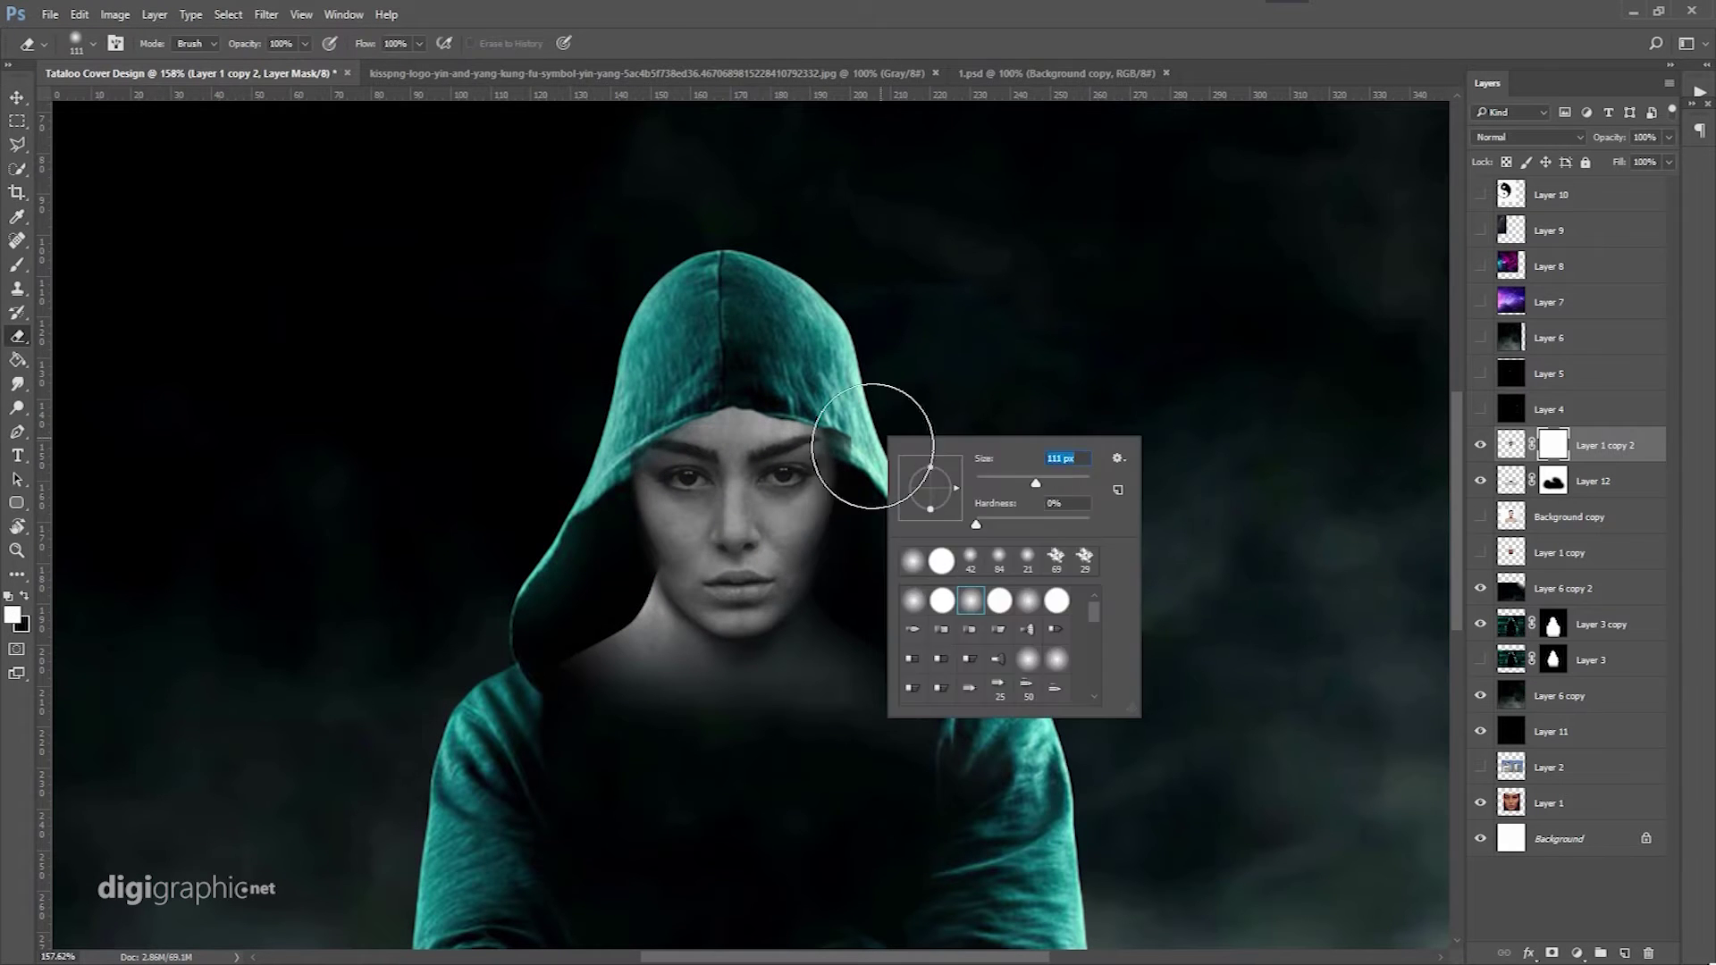
scroll(1111, 517, "up", 5)
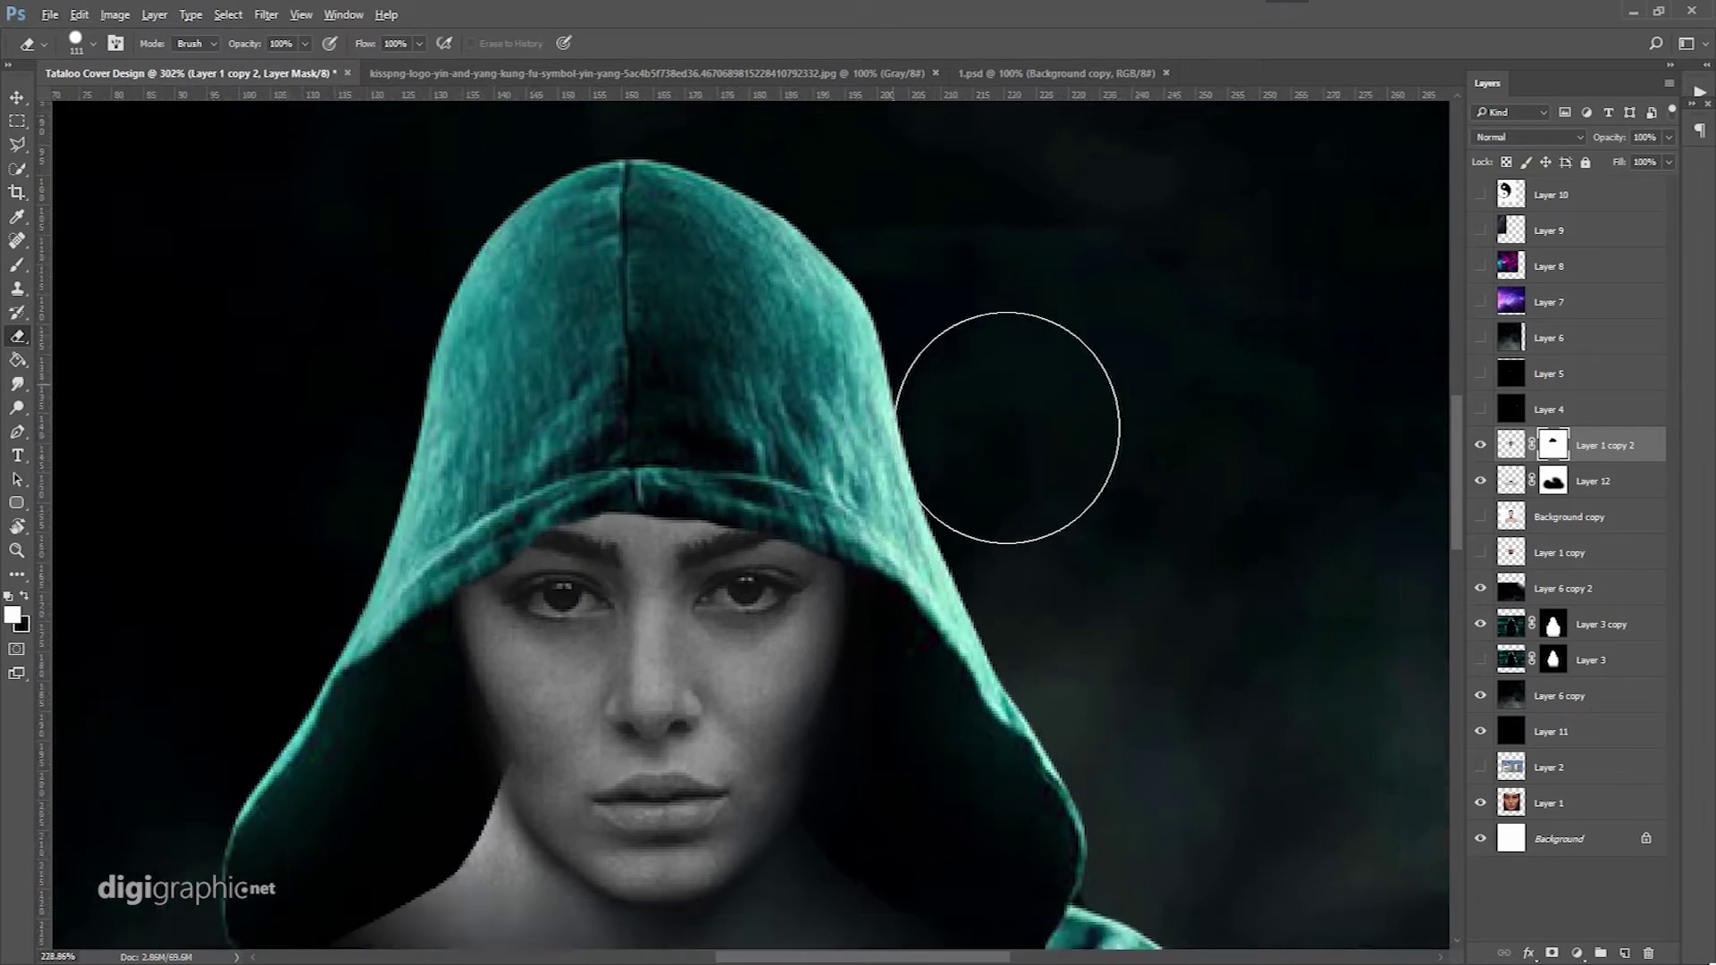
key("v")
scroll(1005, 413, "down", 4)
left_click(1554, 481)
key("e")
mouse_move(679, 679)
left_mouse_down()
mouse_move(938, 716)
mouse_move(766, 793)
mouse_move(912, 842)
left_mouse_up()
scroll(912, 842, "down", 5)
key("v")
scroll(770, 510, "up", 3)
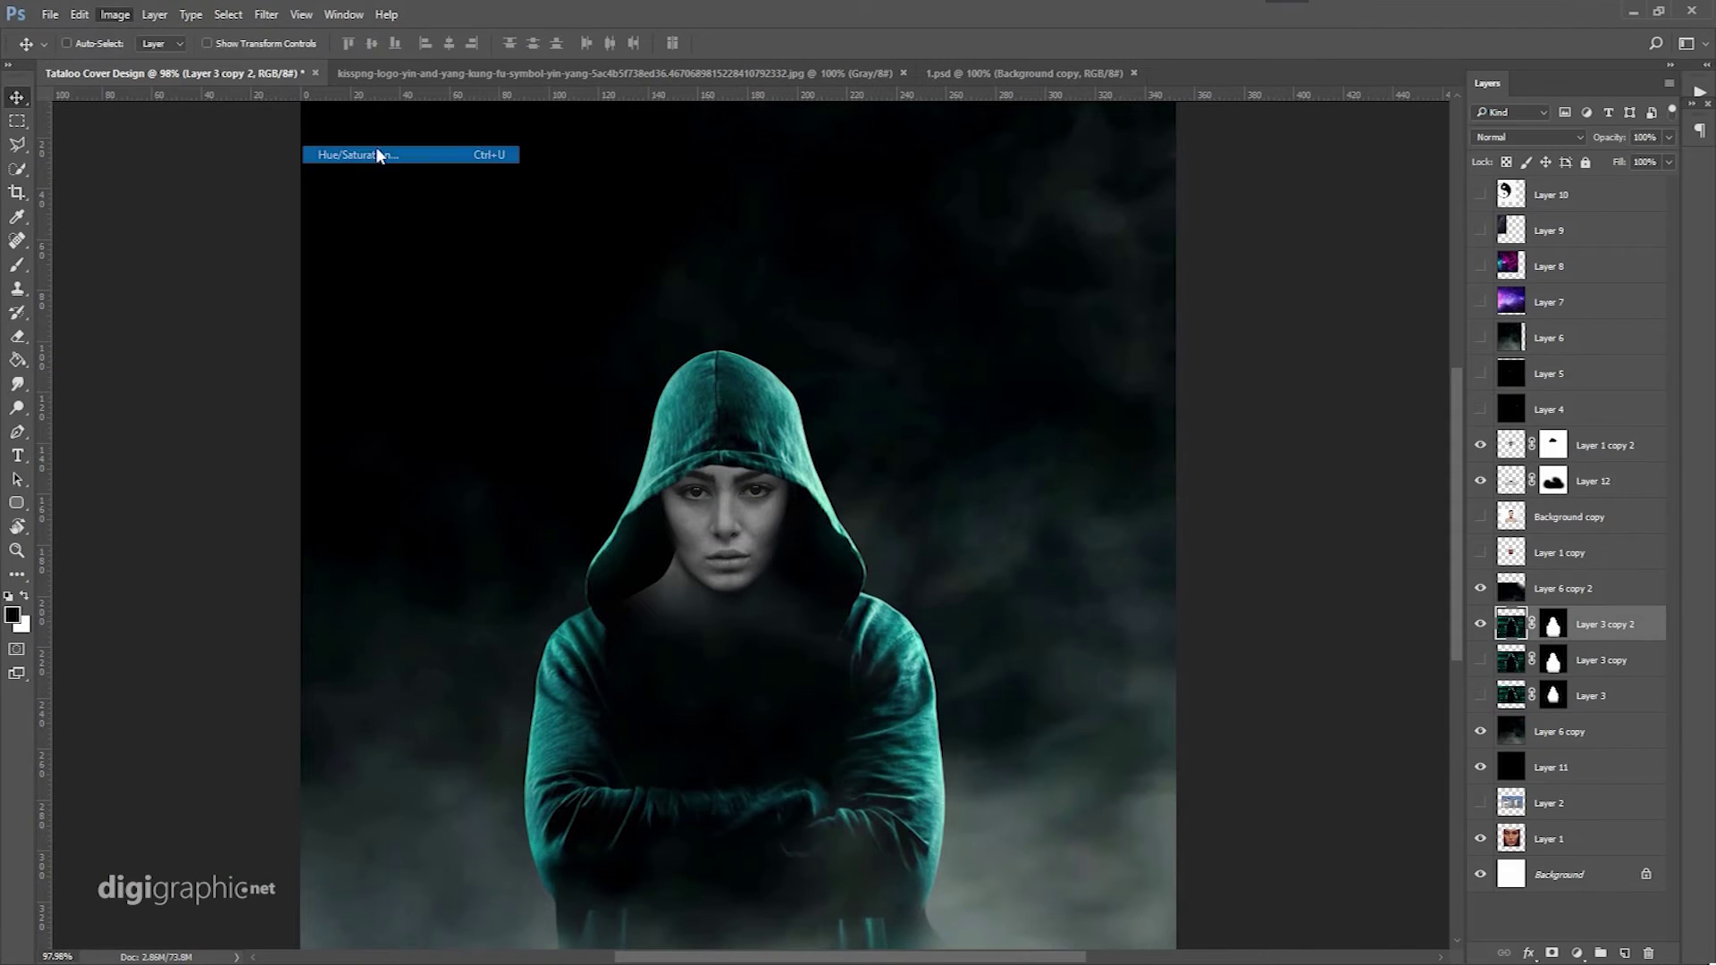
key("Return")
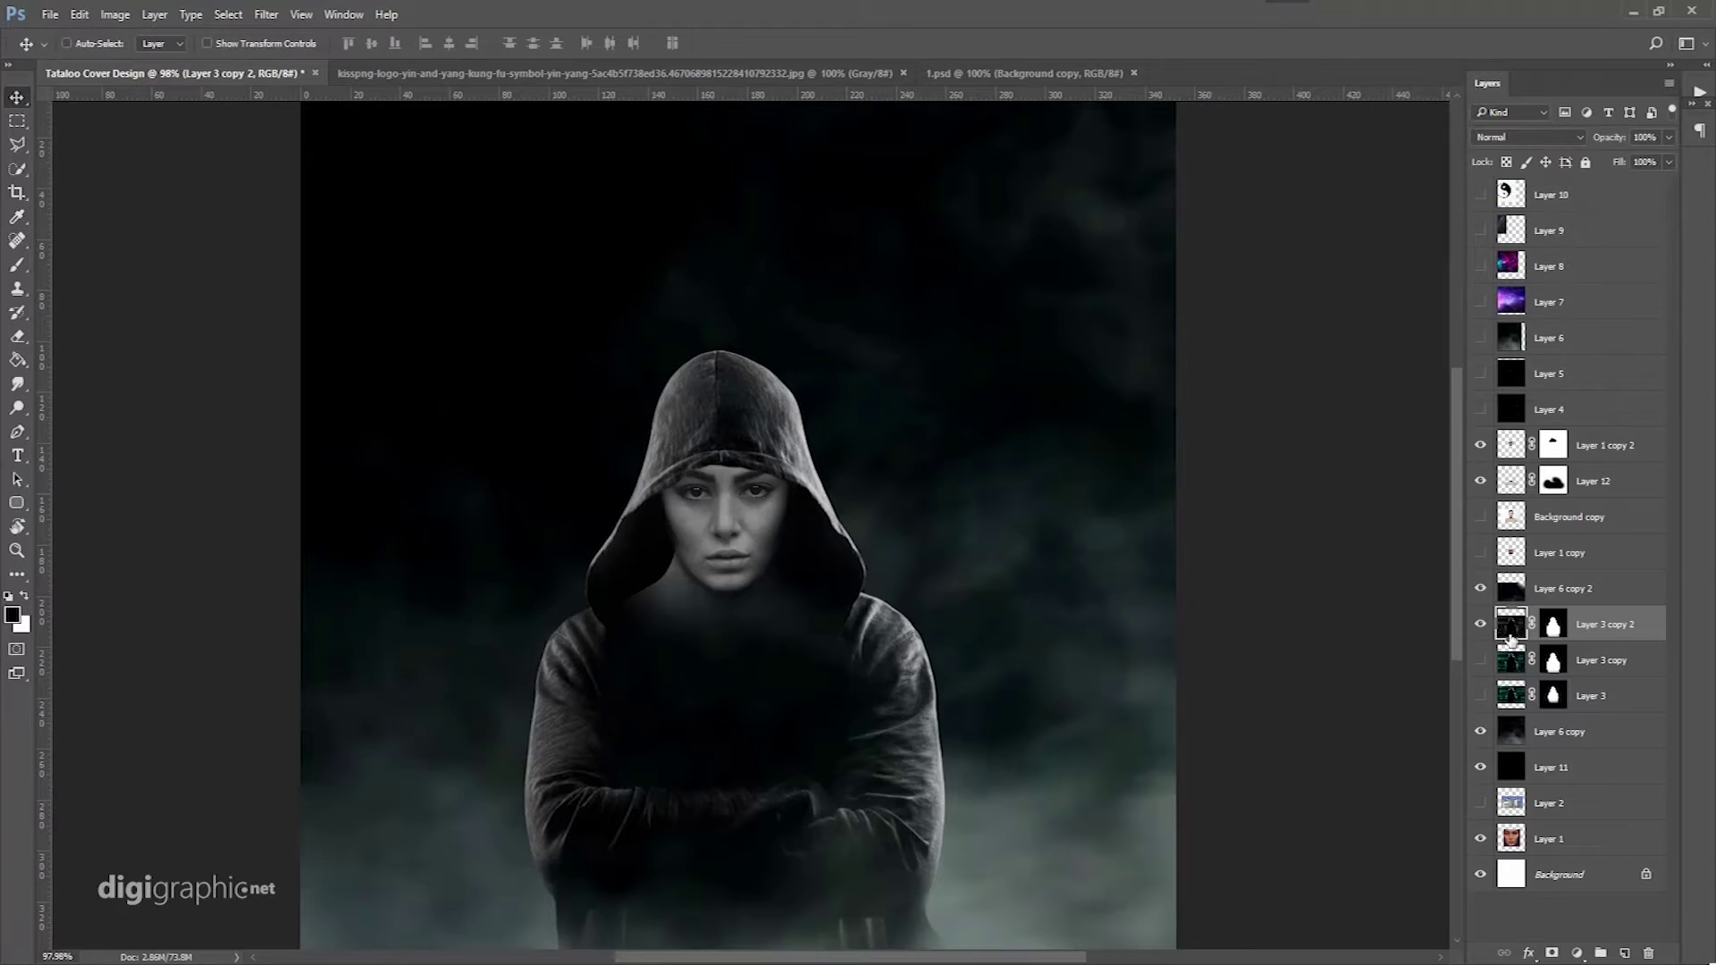
Duplicate the hooded woman layer and apply Brightness/Contrast of -58 and +36.
left_click(1479, 481)
key("ctrl+j")
left_click(1480, 481)
left_click(114, 14)
left_click(384, 26)
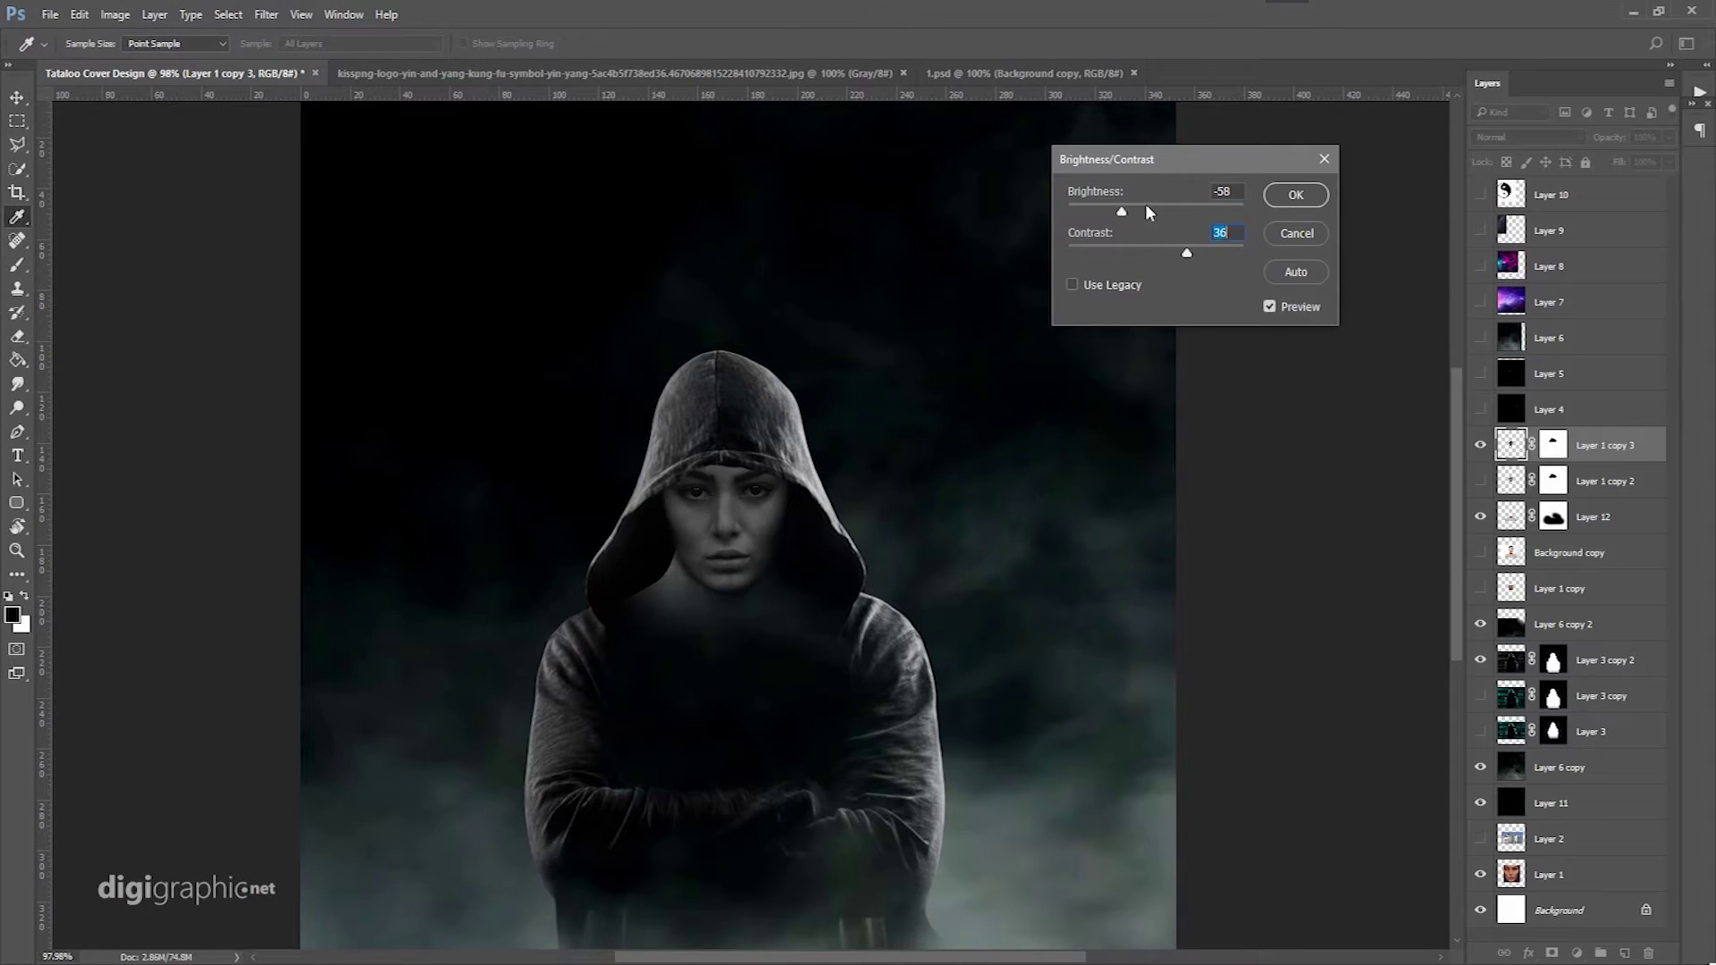
key("Return")
key("ctrl+d")
key("e")
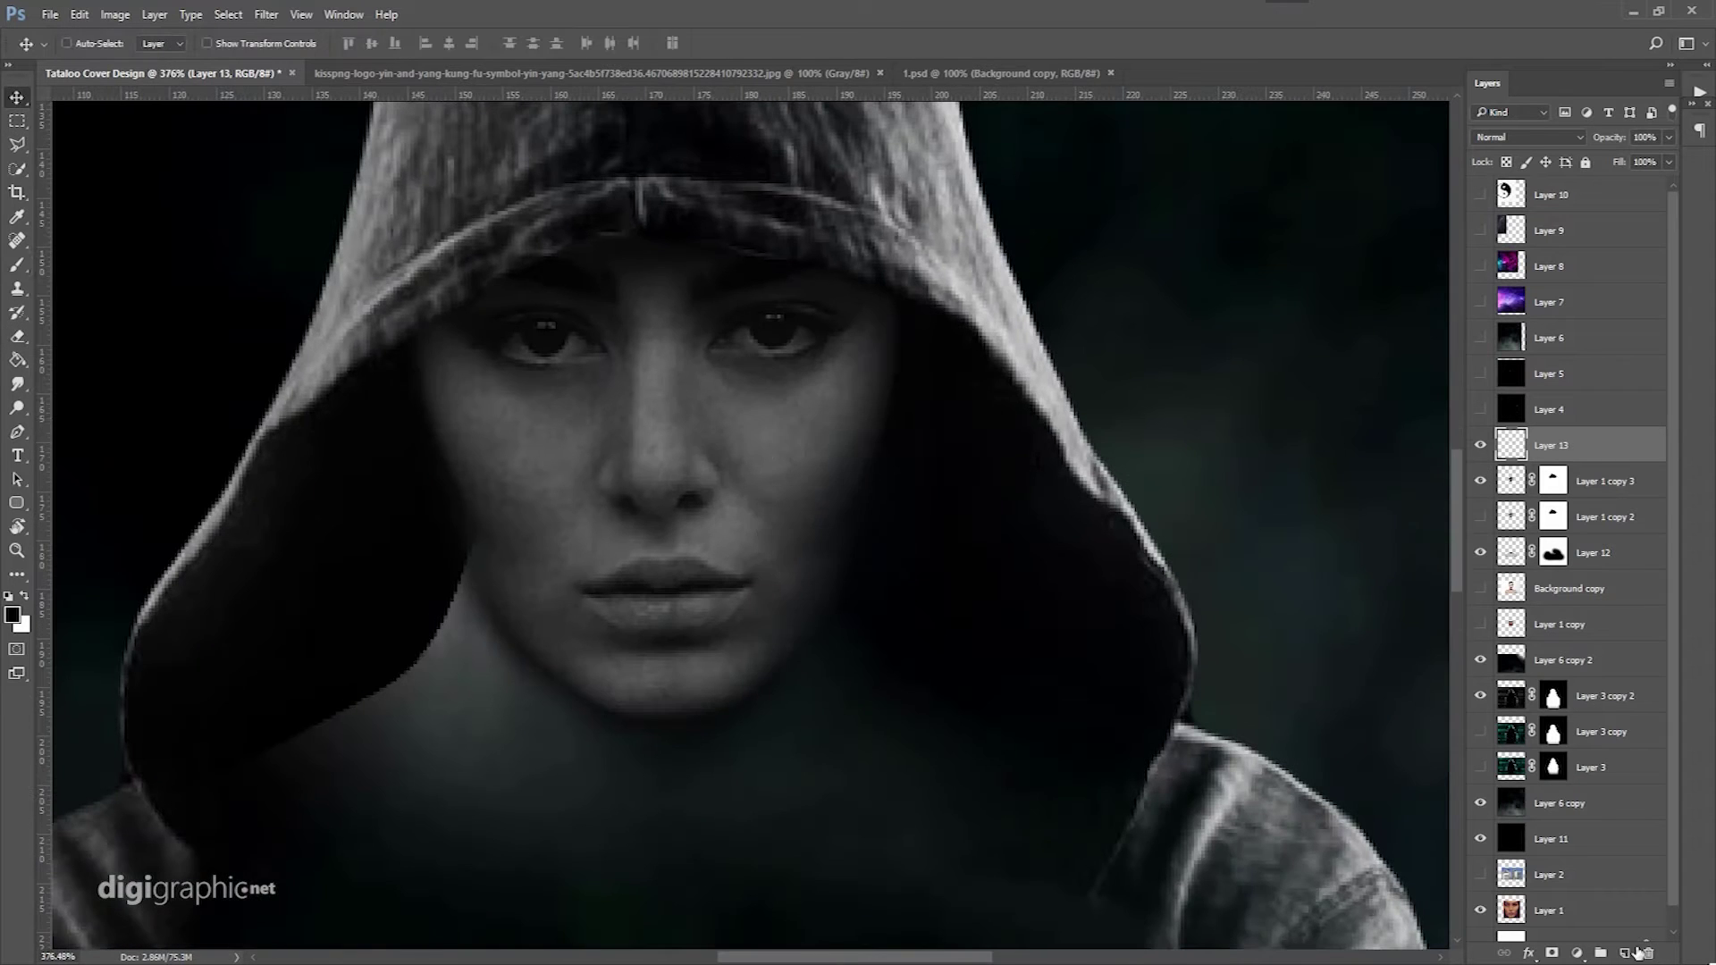
Show the darkened woman layer and ready its mask with swapped colours and a resized brush.
left_click(1480, 516)
left_click(1553, 517)
key("e")
key("x")
right_click(497, 550)
key("Escape")
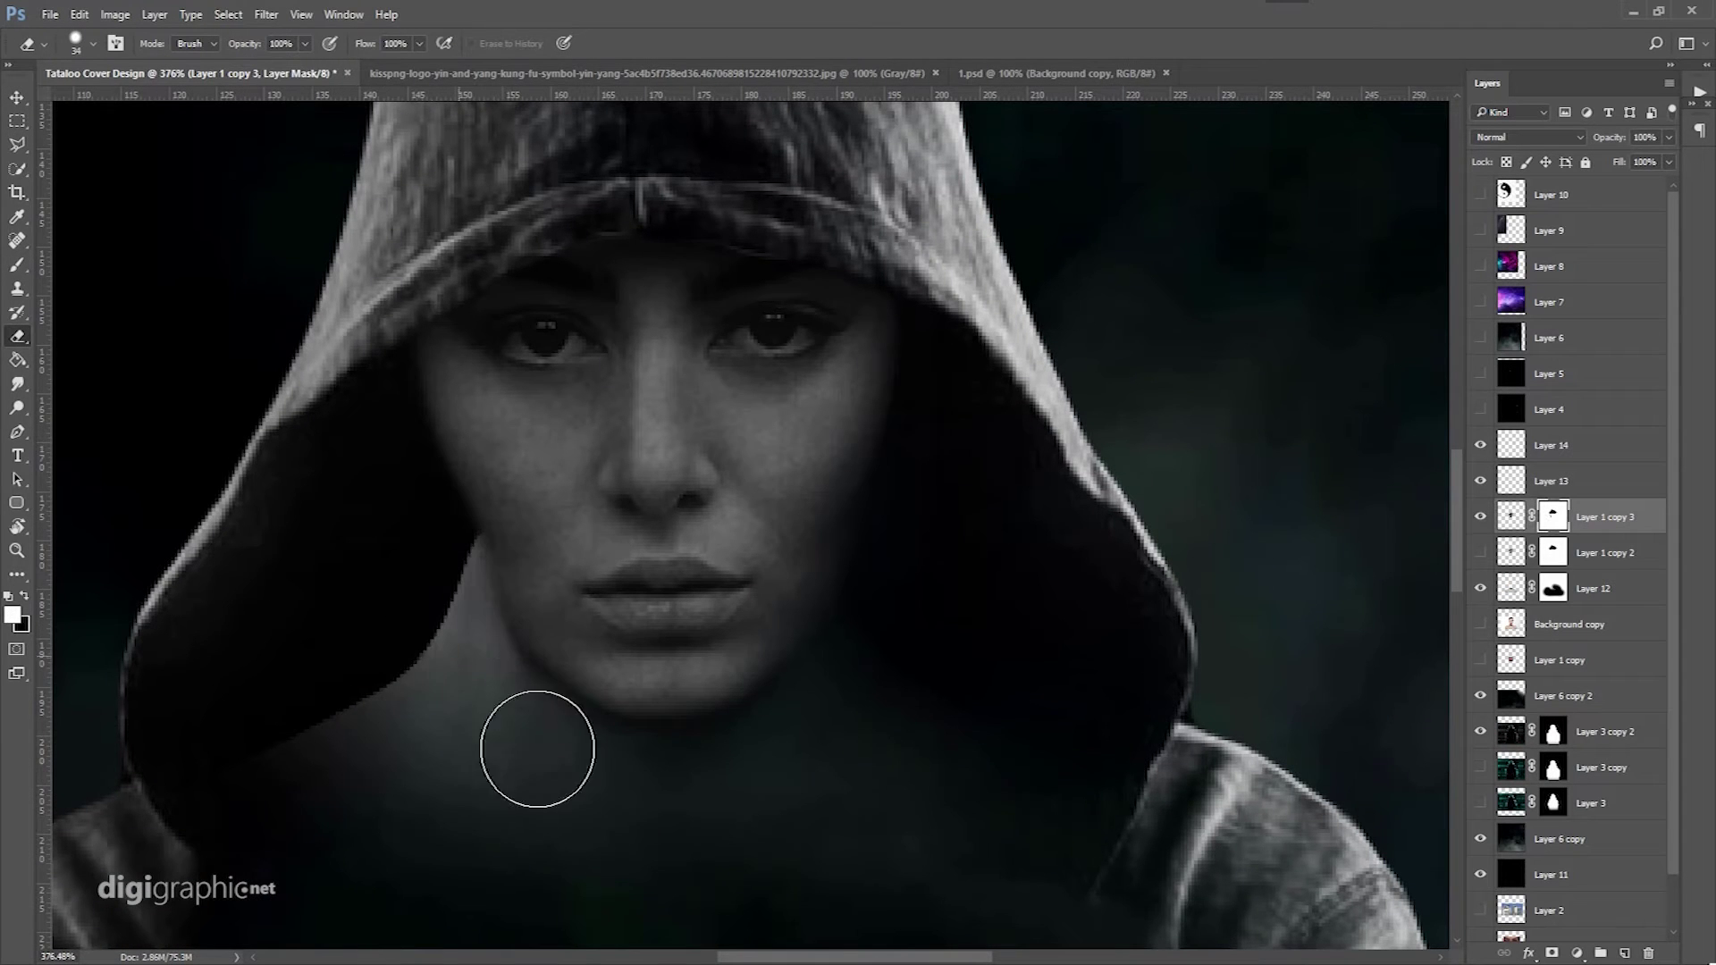
Paint black drips beneath the woman's eye on the darkened layer.
left_click(1519, 590)
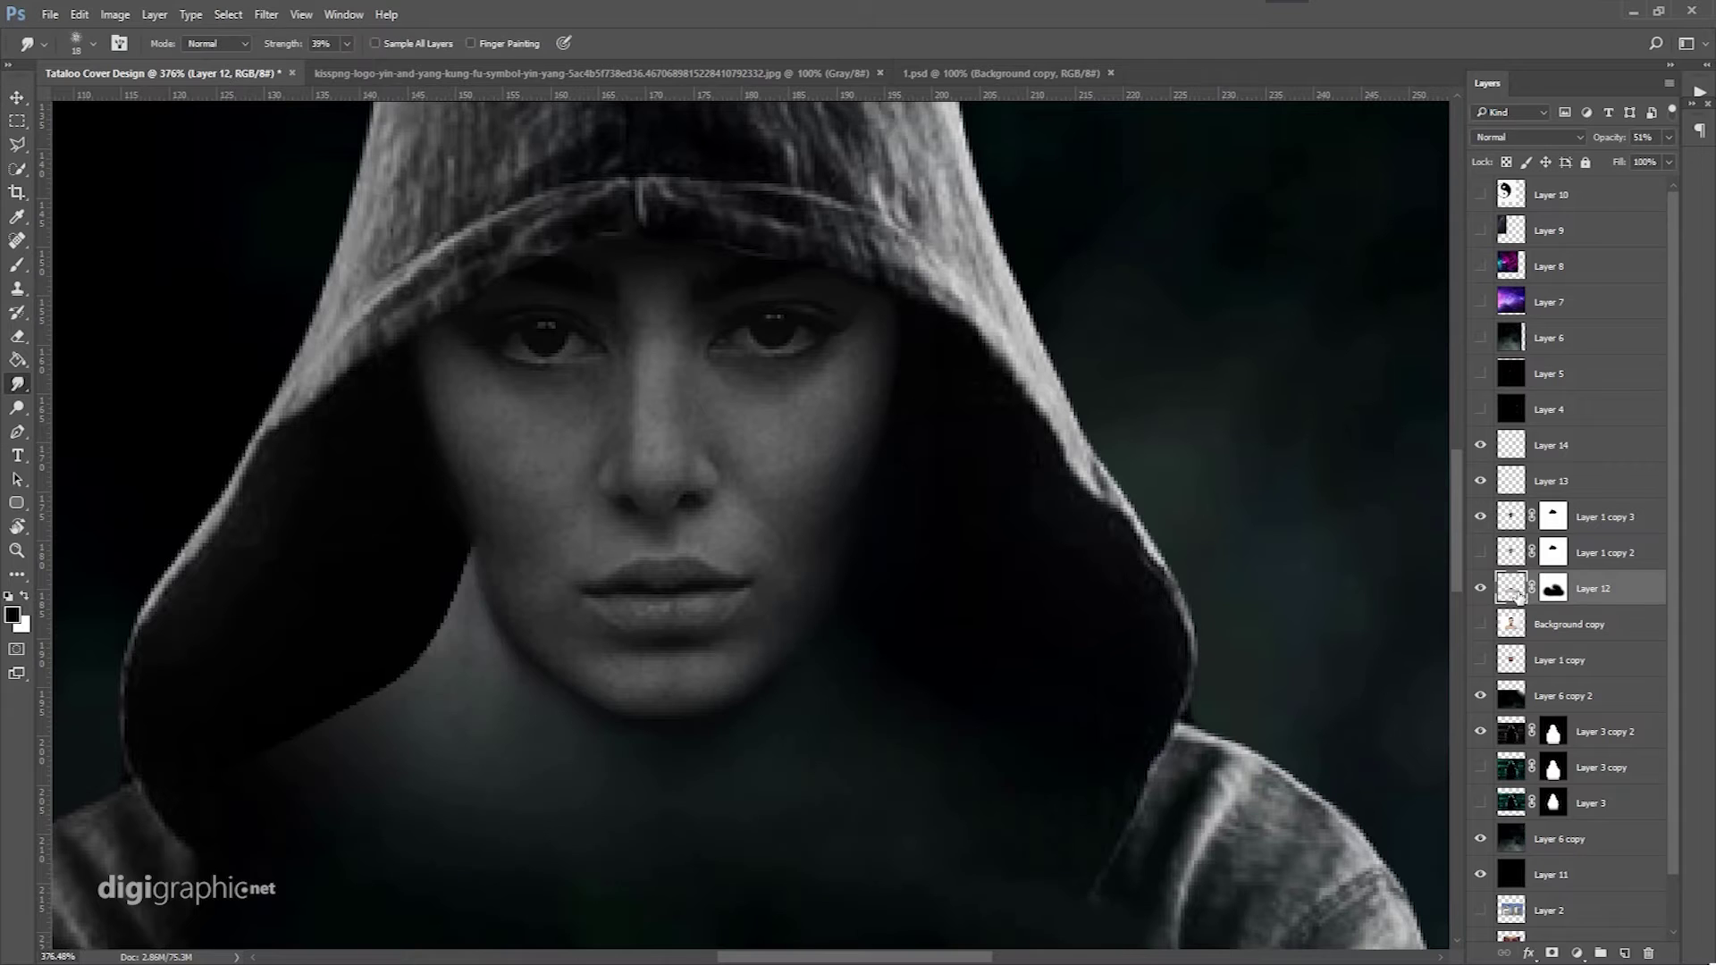
scroll(652, 720, "down", 2)
left_click(1600, 517)
key("v")
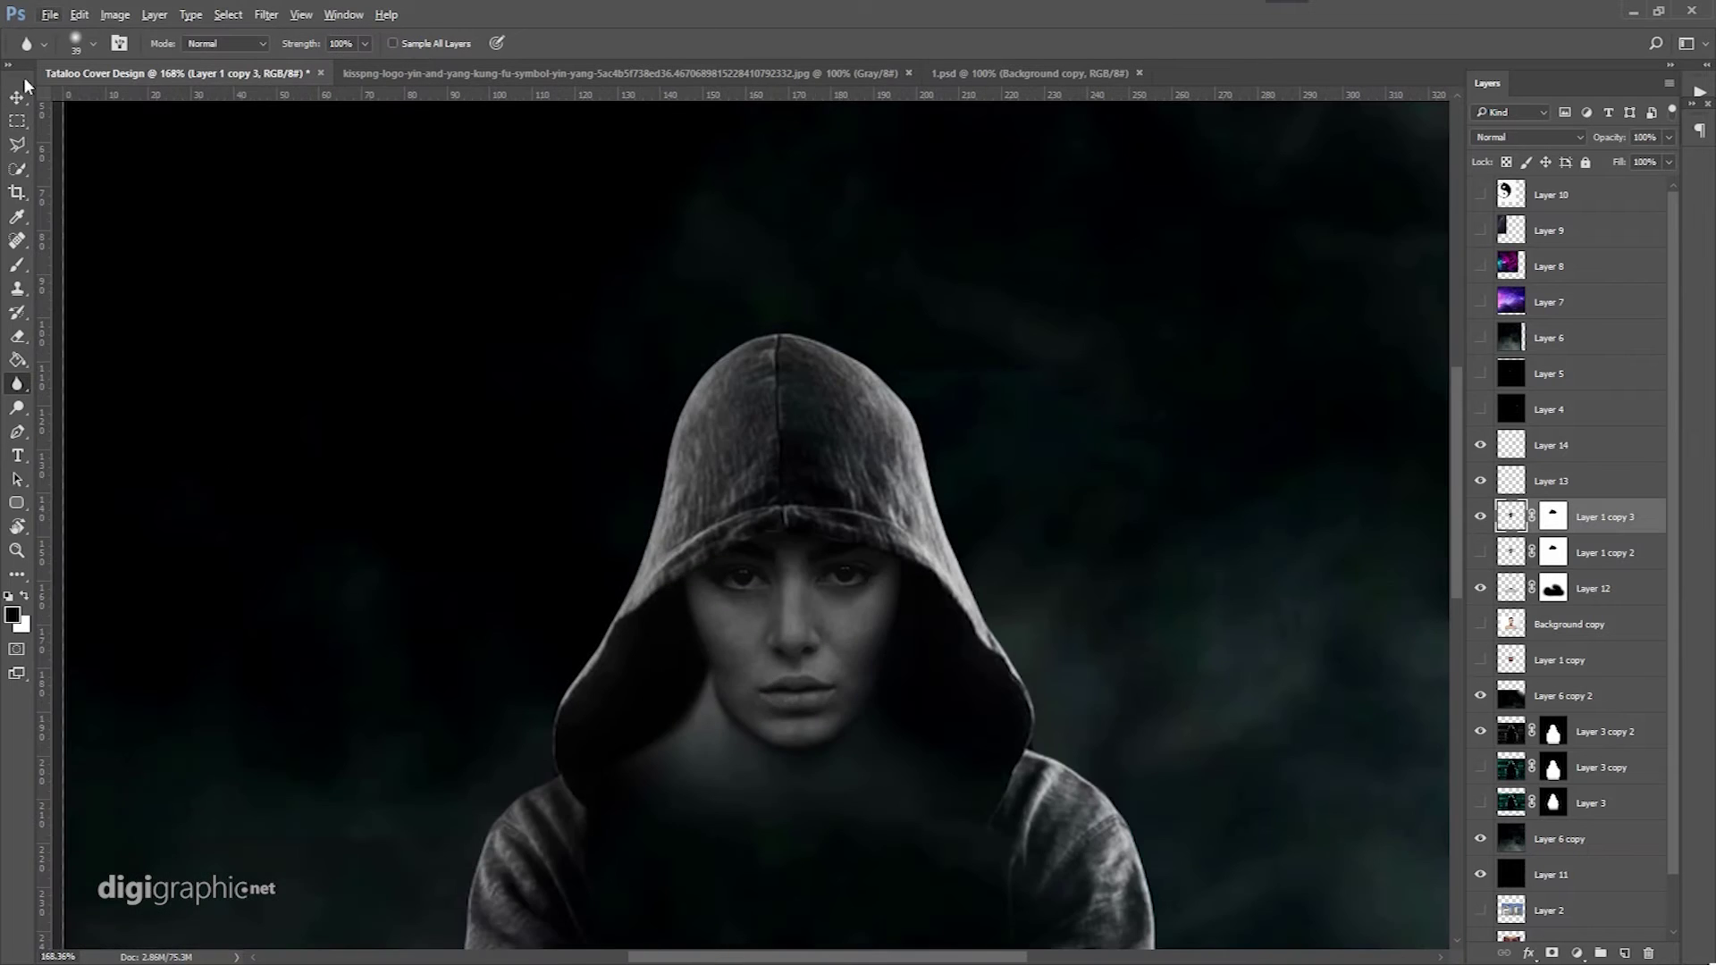
scroll(679, 502, "down", 3)
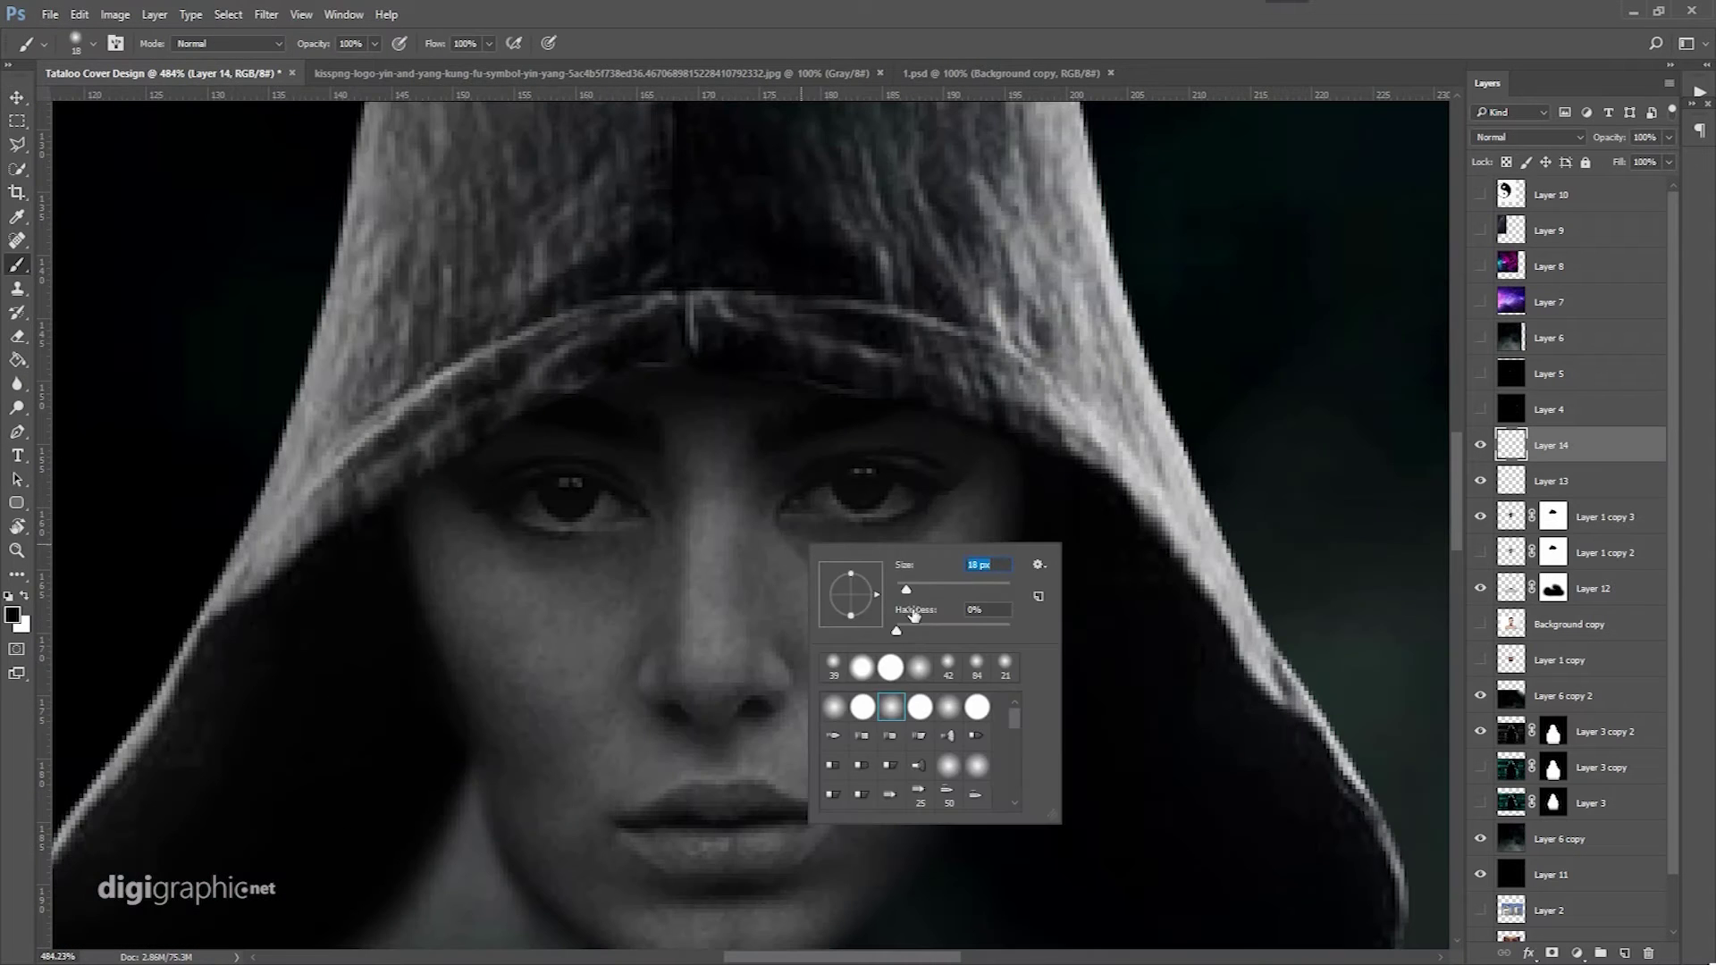
key("Escape")
mouse_move(786, 527)
left_mouse_down()
mouse_move(870, 586)
mouse_move(849, 608)
left_mouse_up()
right_click(921, 582)
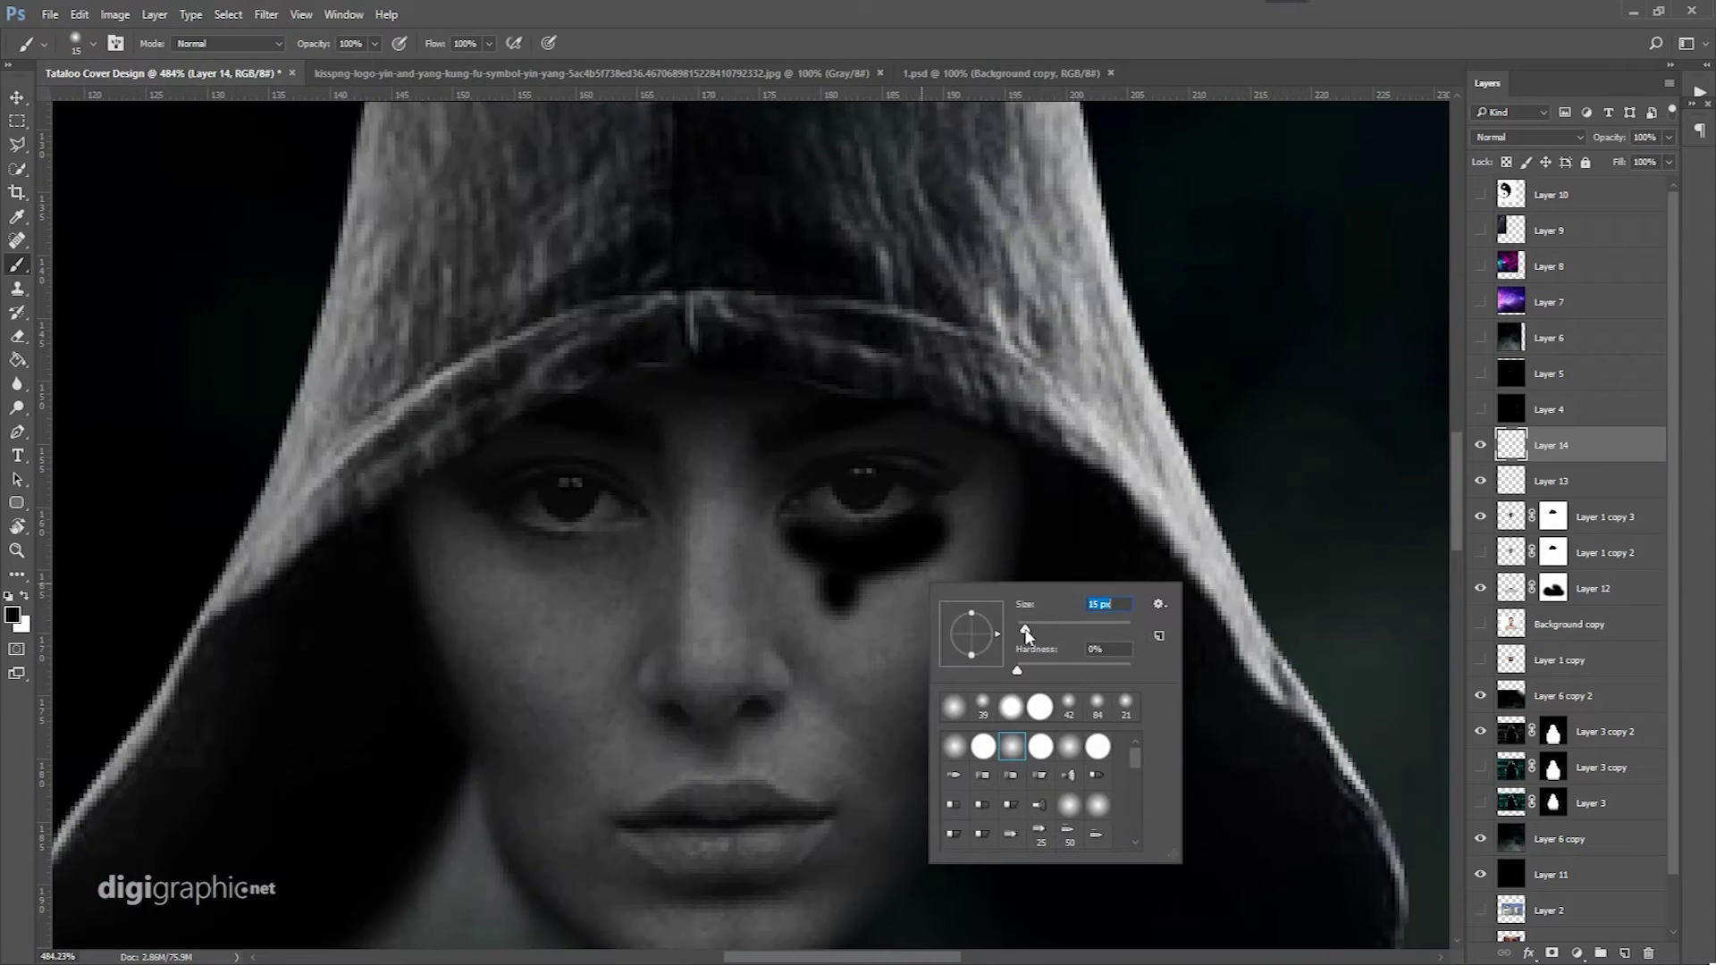
key("Escape")
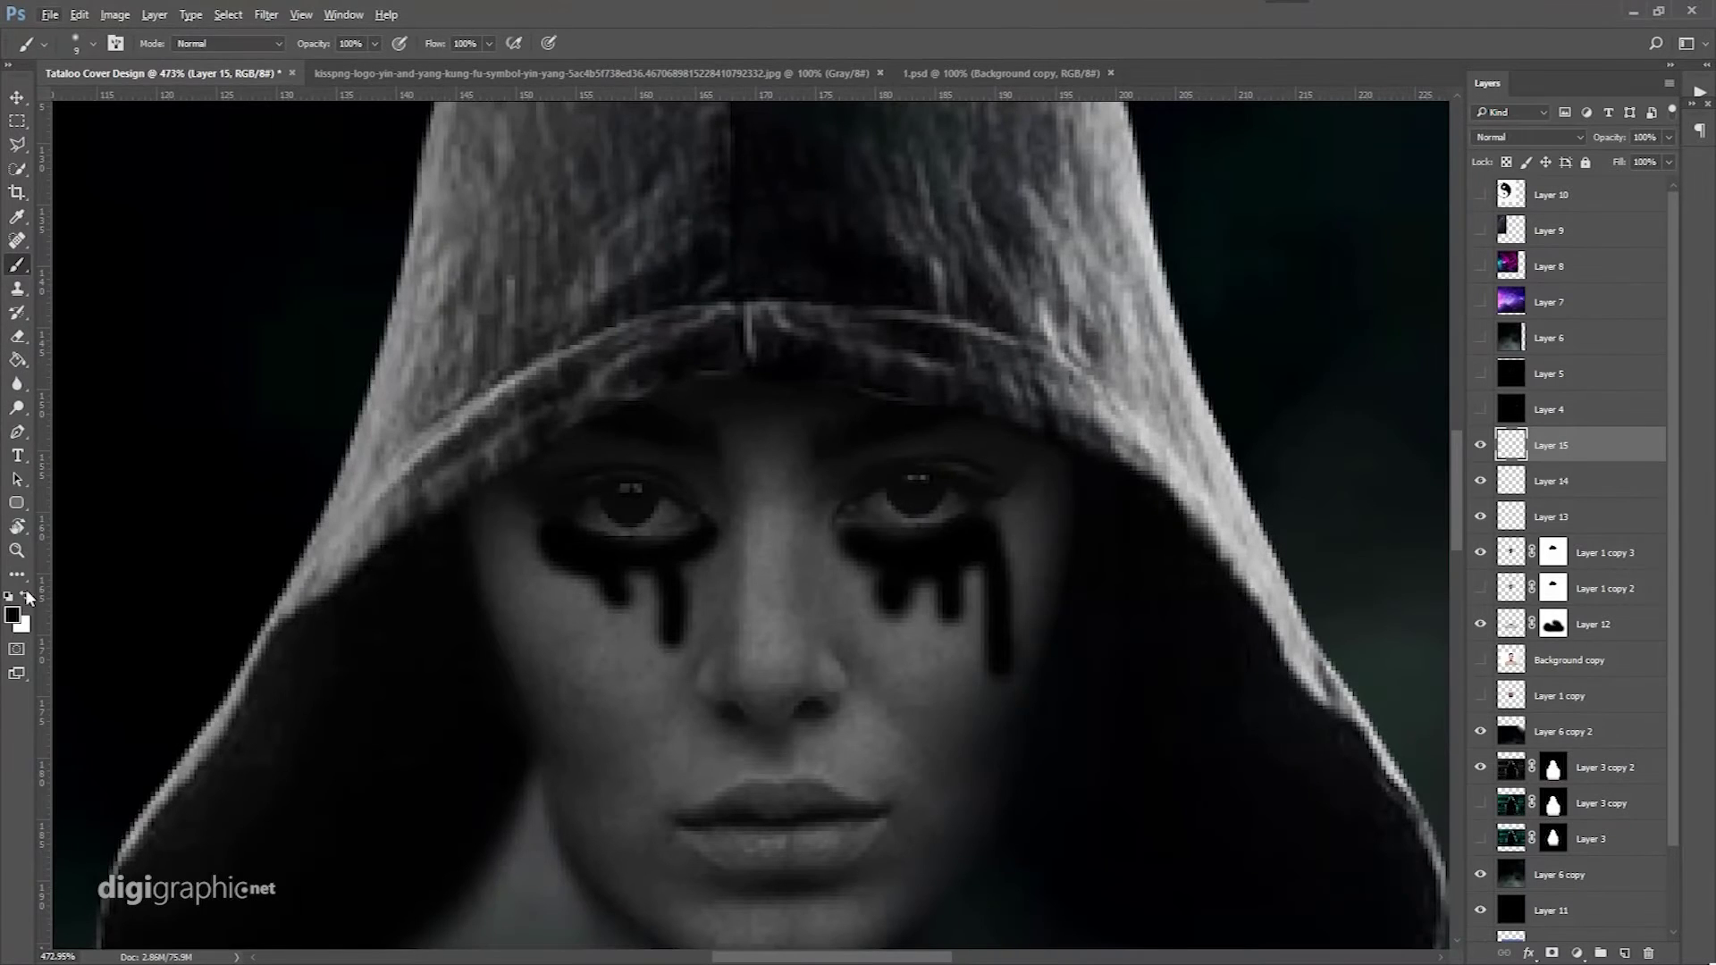
Paint white into the eyes and lower the opacity of the resized red glow layer.
left_click(28, 597)
left_click(934, 494)
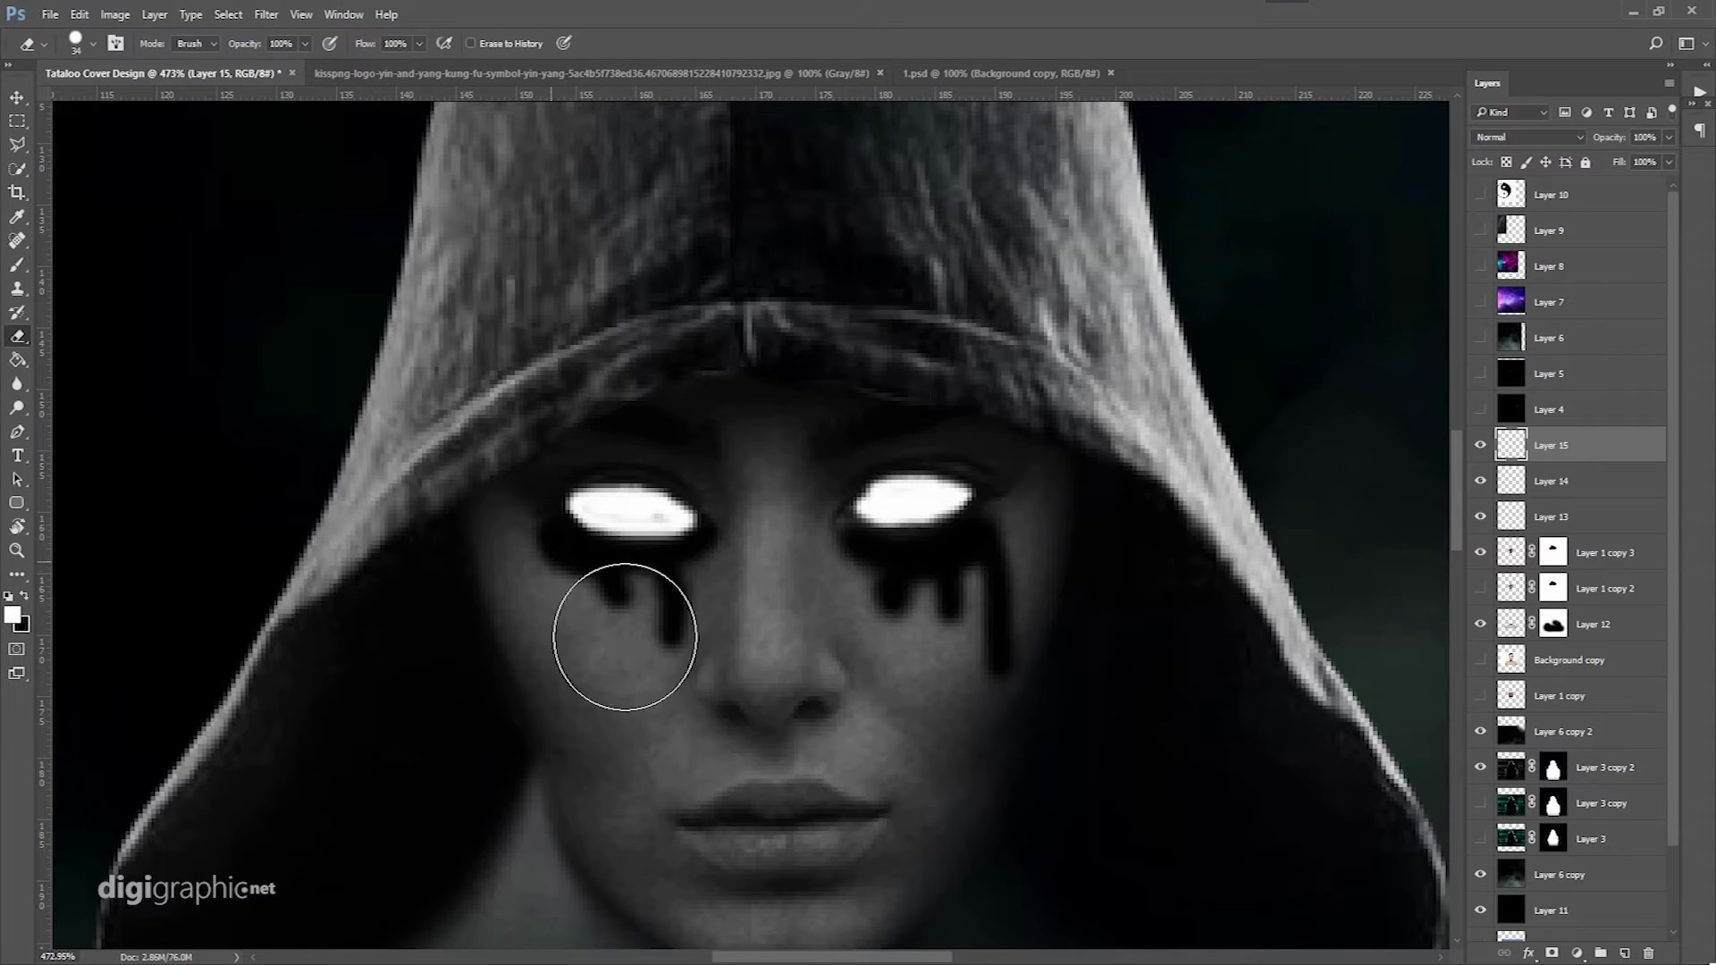
scroll(626, 632, "down", 5)
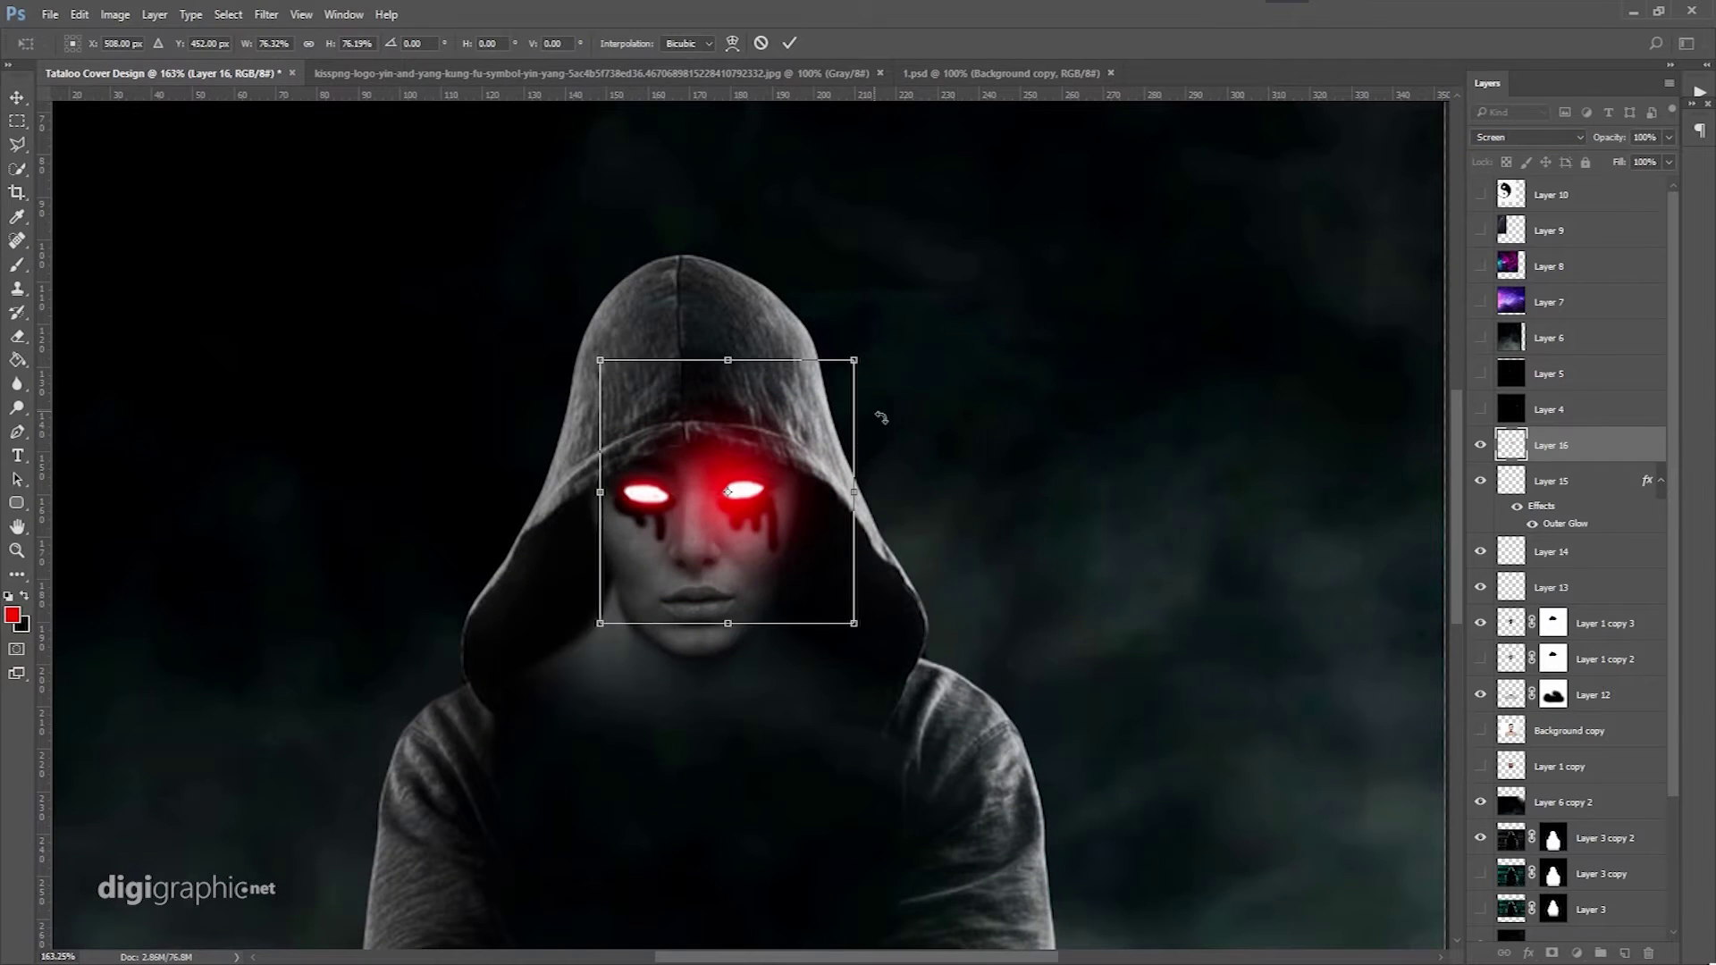
key("Return")
key("ctrl+0")
left_click_drag(1630, 165, 1606, 167)
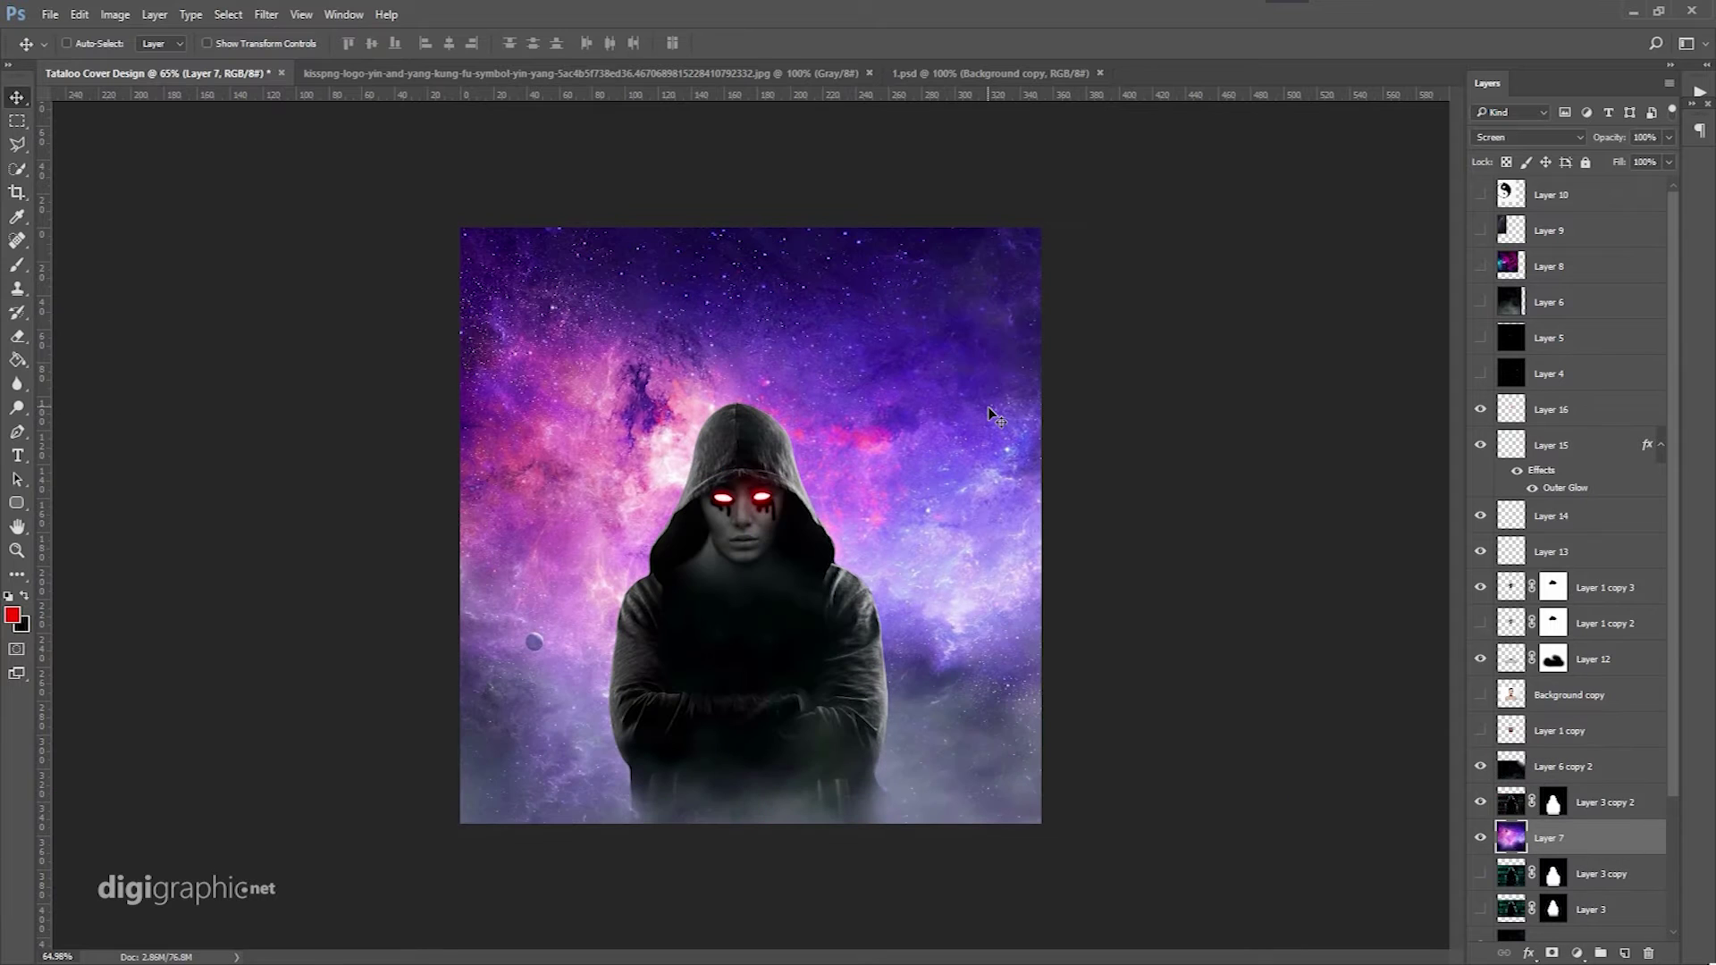
Duplicate the galaxy layer, then try a pink hue shift and cancel it.
key("ctrl+j")
left_click(115, 14)
mouse_move(142, 60)
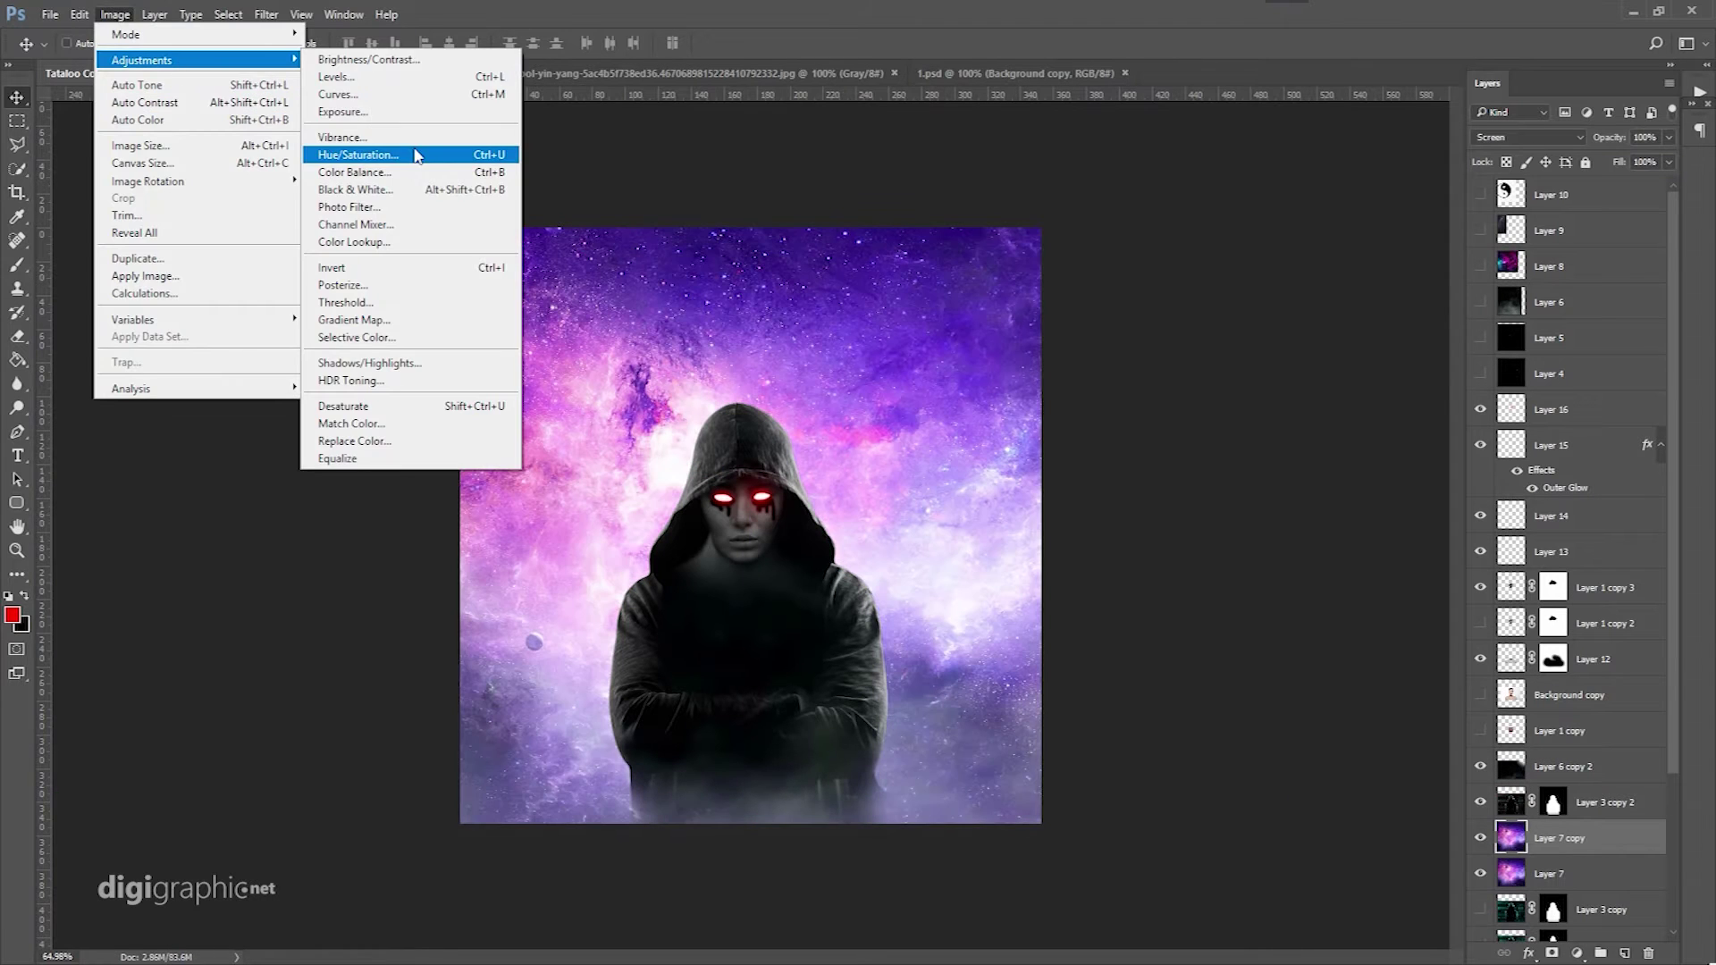
left_click(415, 155)
mouse_move(1440, 214)
left_mouse_down()
mouse_move(1489, 213)
mouse_move(1437, 256)
left_mouse_up()
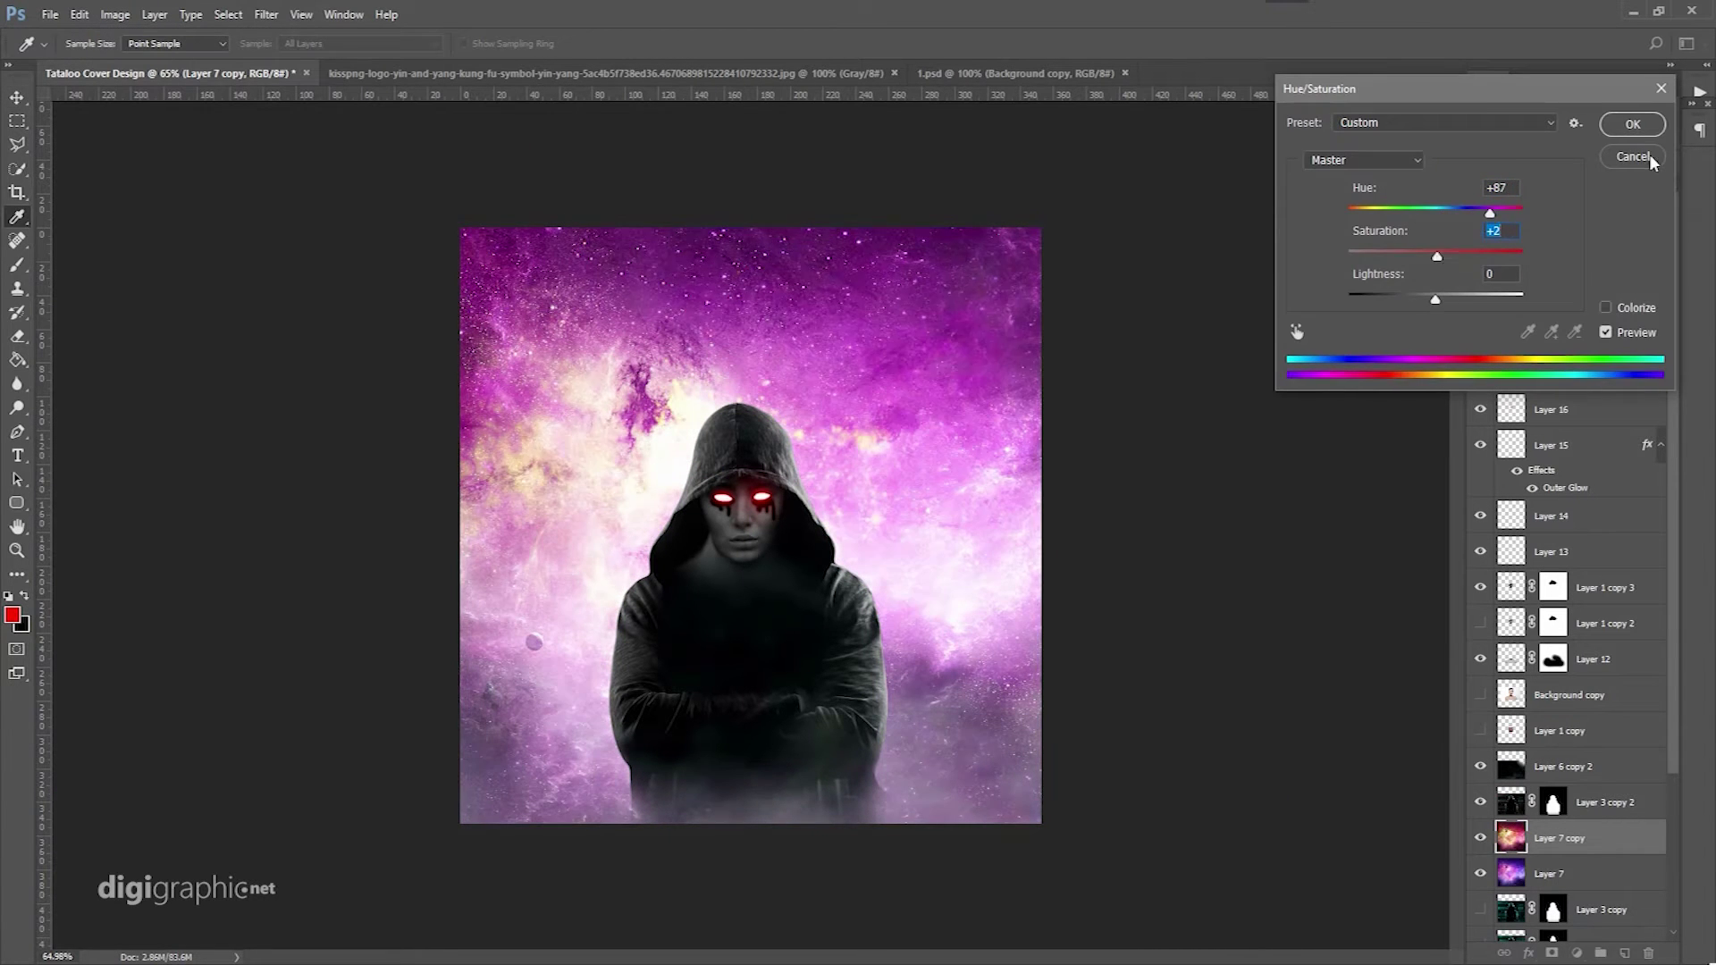
left_click(1652, 161)
Fill the Layer 3 copy 3 mask with white and apply a Gaussian Blur.
key("ctrl+a")
left_click(17, 360)
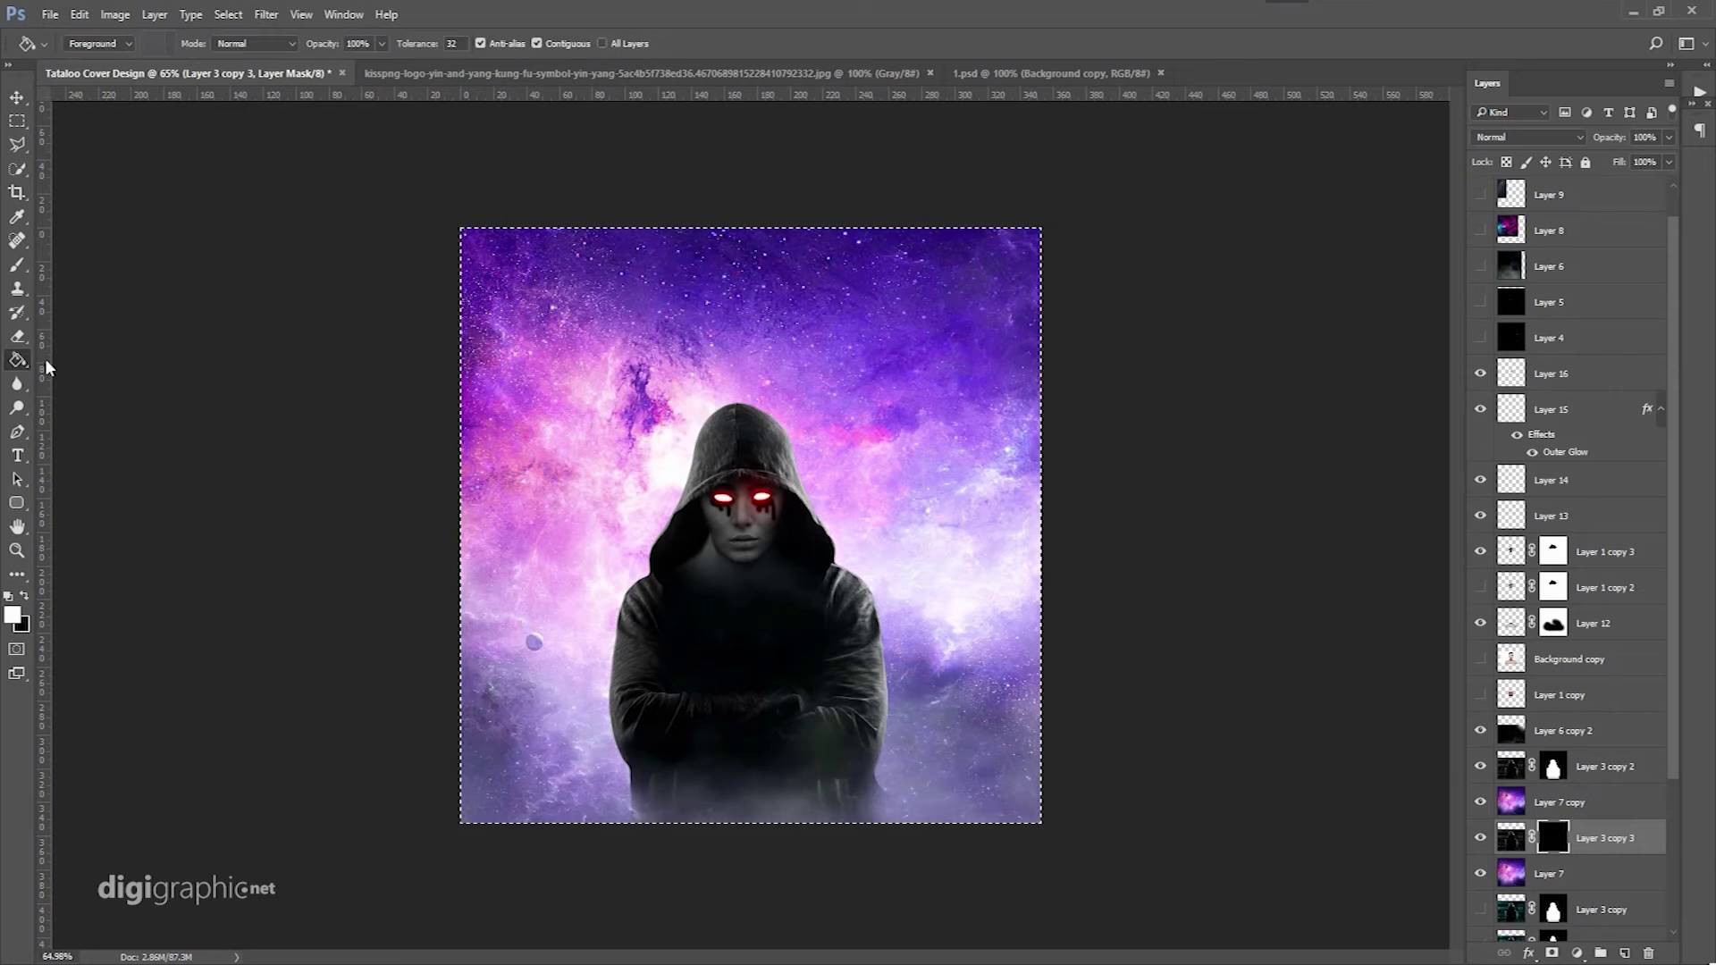
left_click(741, 536)
left_click(265, 14)
left_click(581, 298)
left_click(1601, 125)
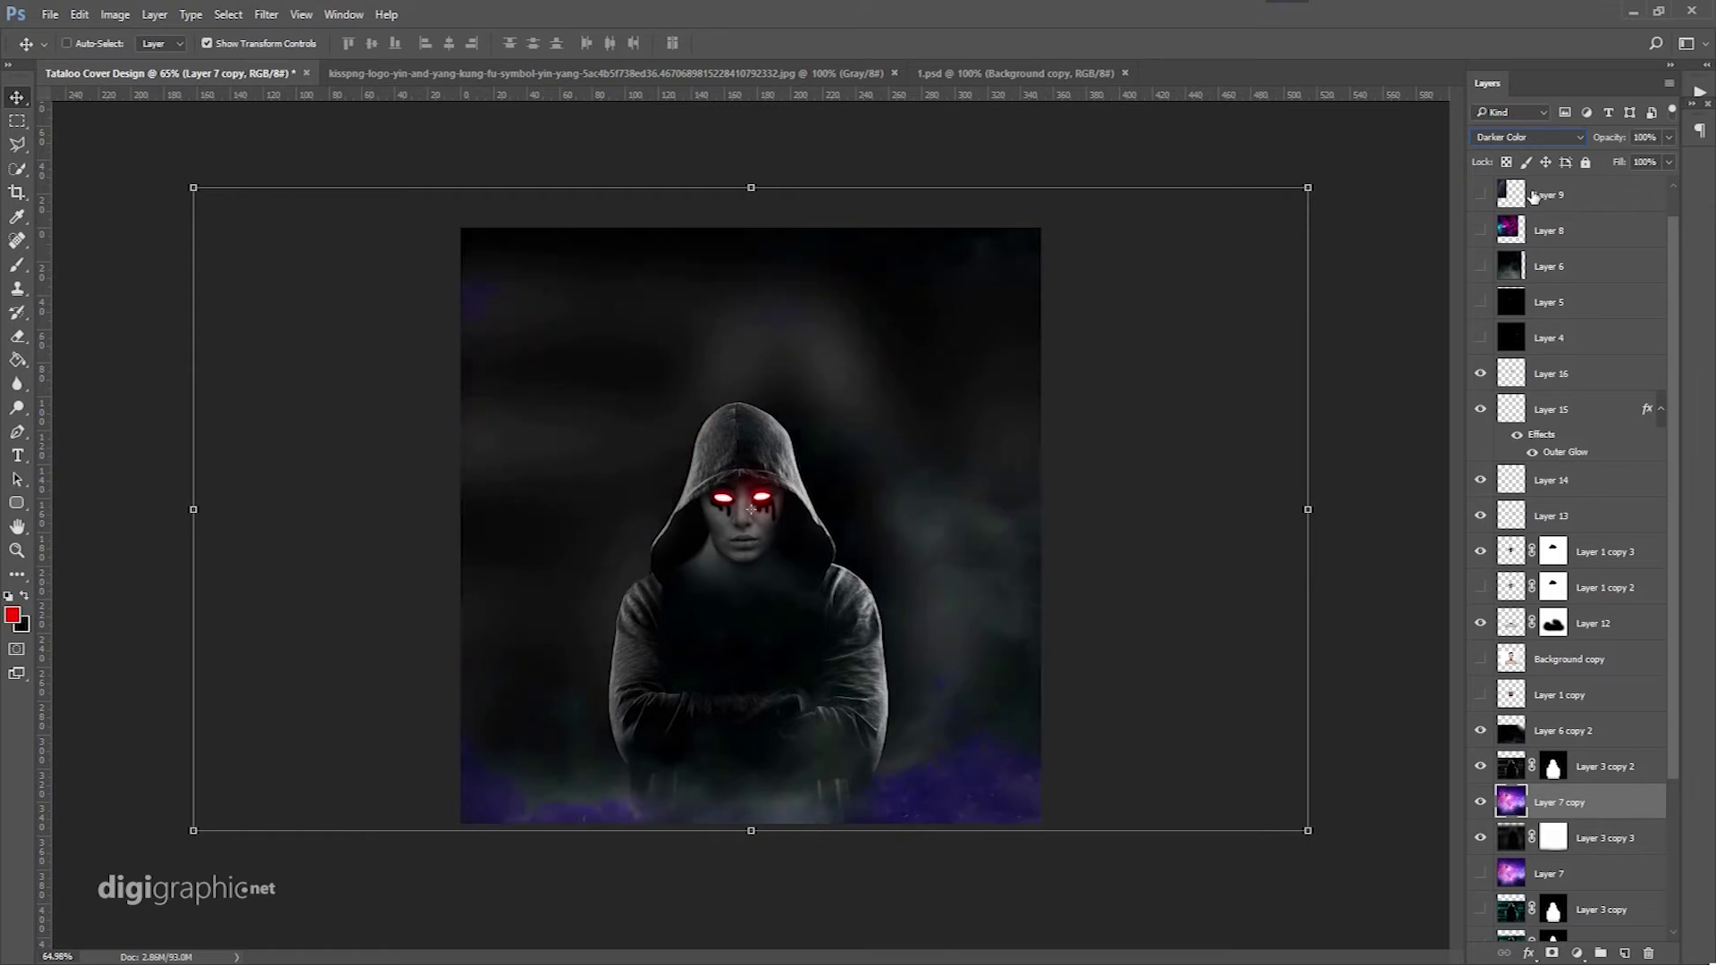
Lower the Magentas saturation in Hue/Saturation to mute the nebula colours.
left_click(115, 14)
left_click(387, 166)
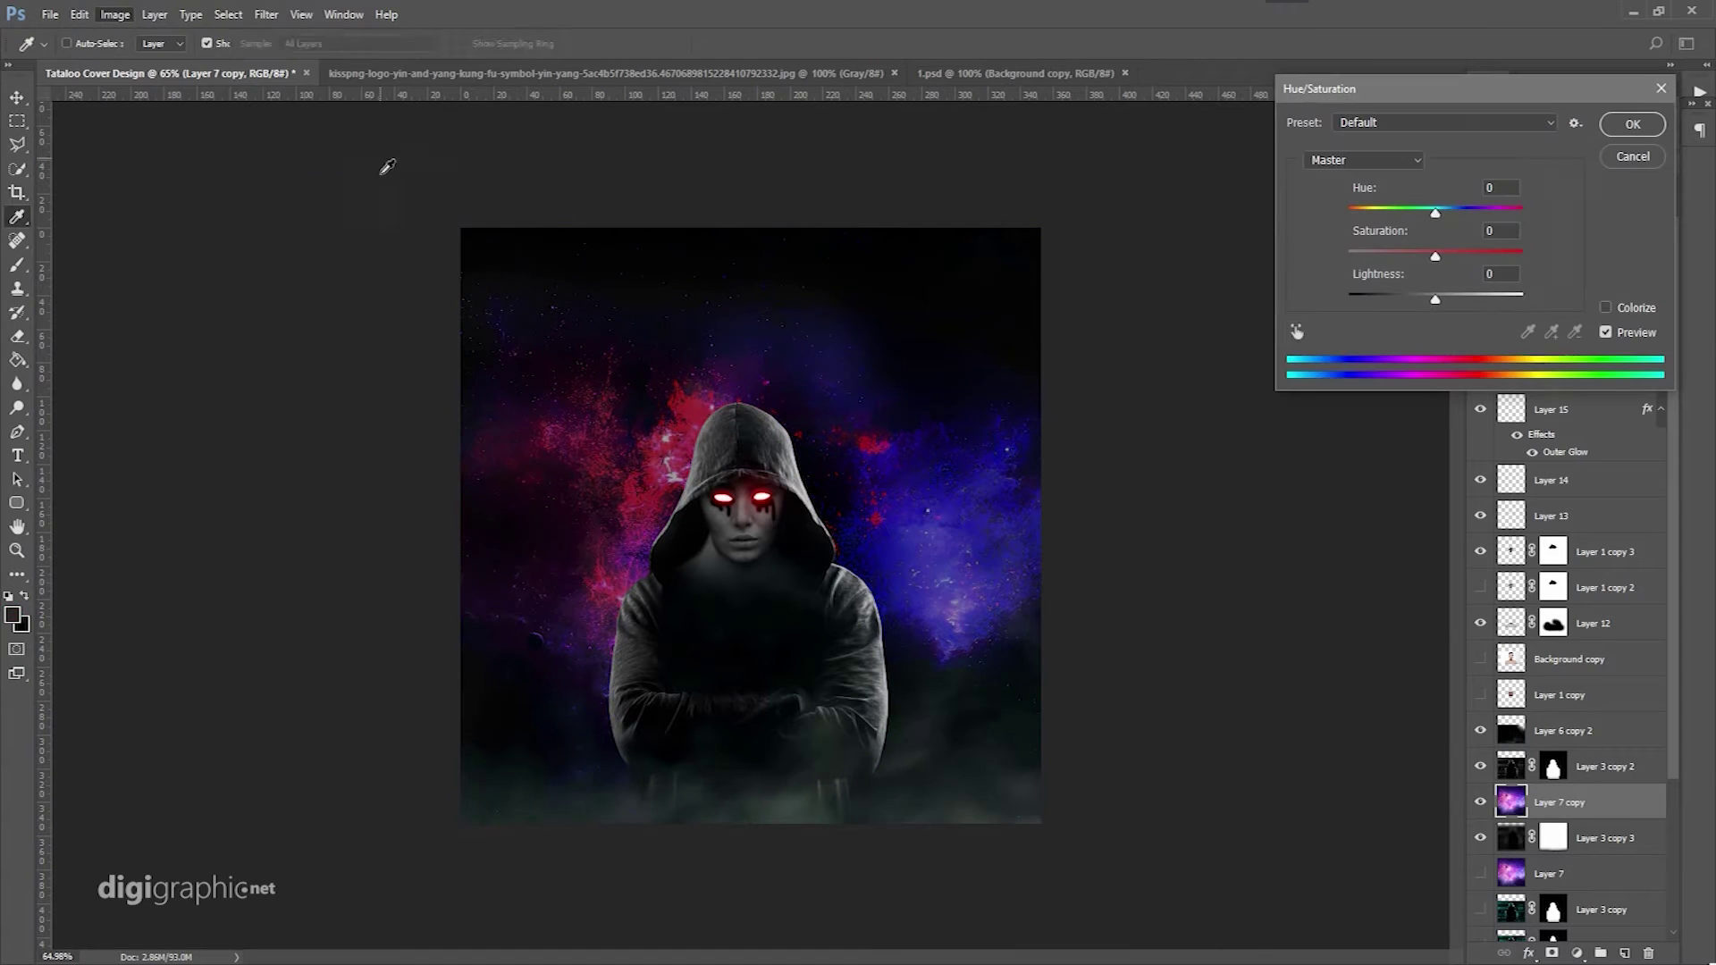
type("-100")
left_click_drag(801, 576, 783, 575)
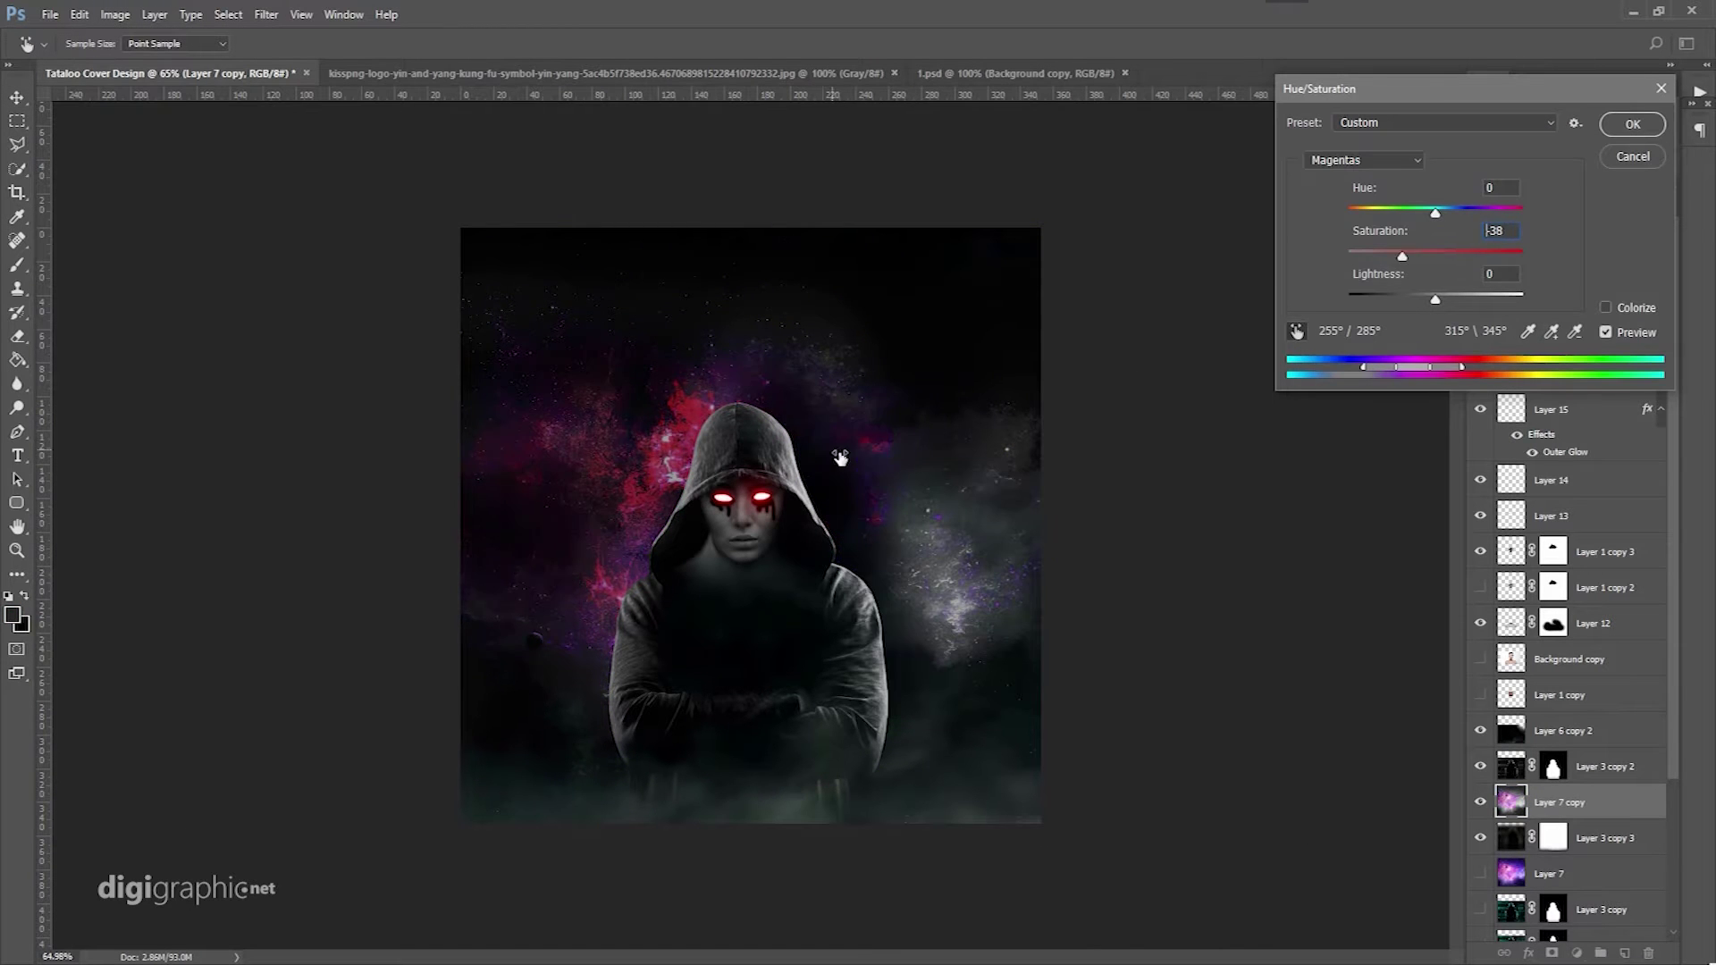
Apply the nebula colour change and recolour the sparks Layer 5 from orange to red-pink.
left_click(1631, 124)
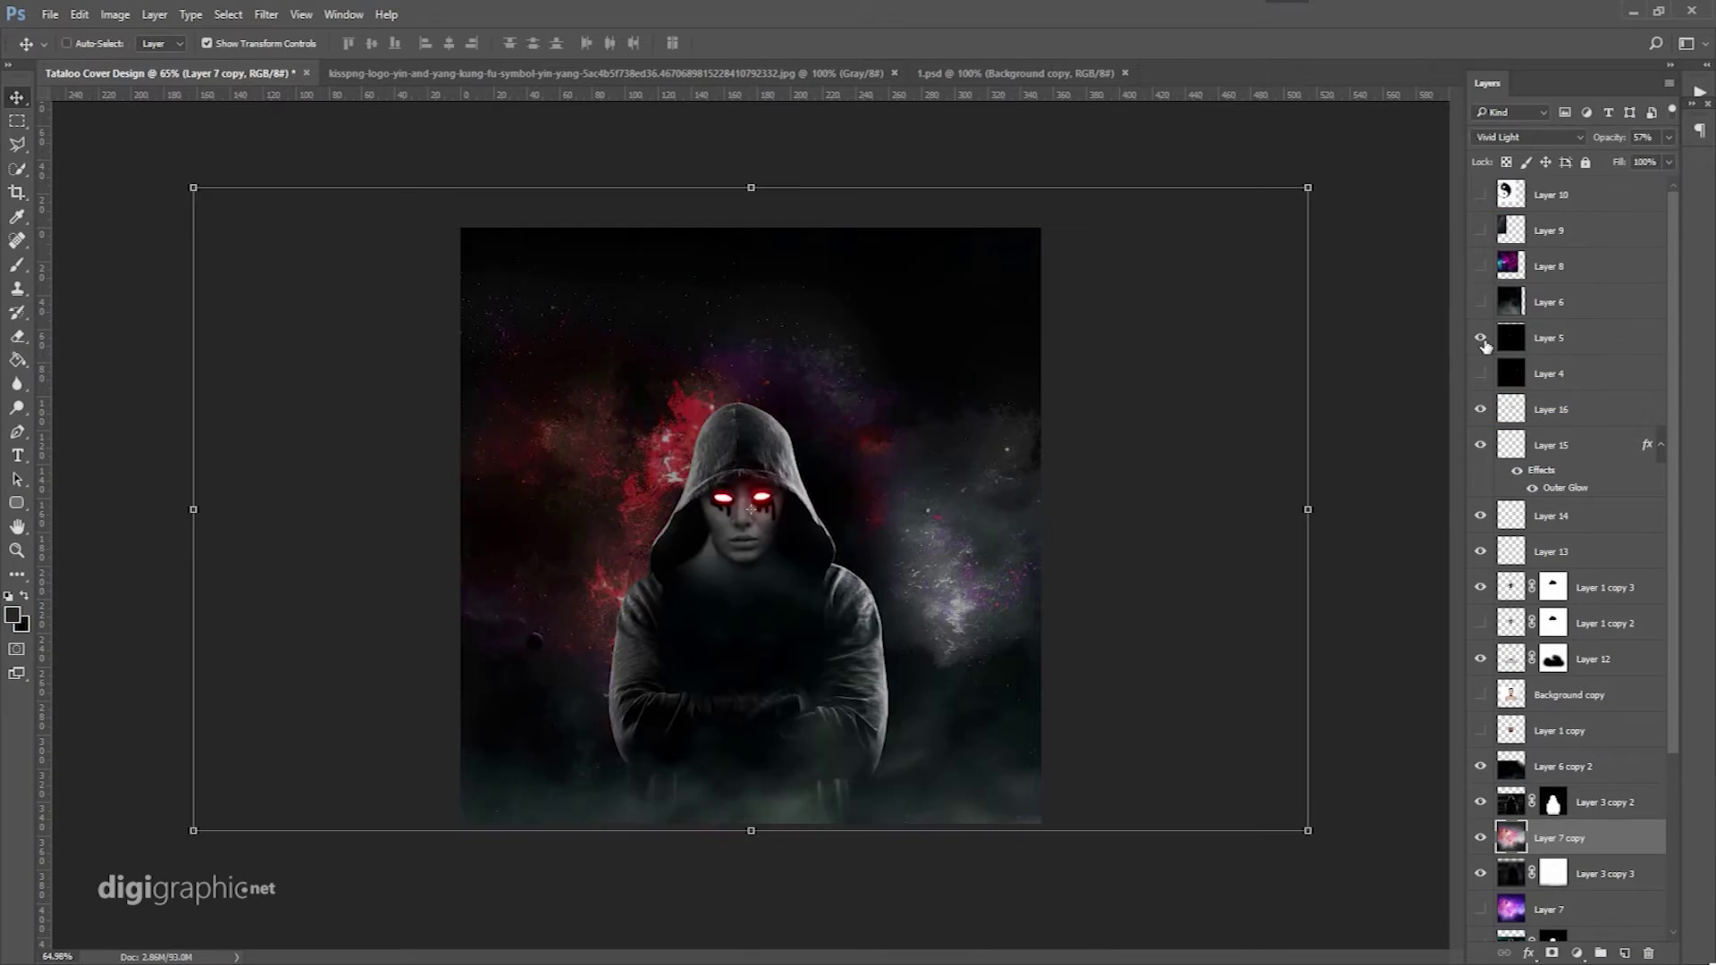
left_click(114, 14)
left_click(387, 155)
left_click_drag(1435, 209, 1404, 219)
key("Return")
Duplicate the sparks into several offset Screen-mode copies.
key("ctrl+j")
key("v")
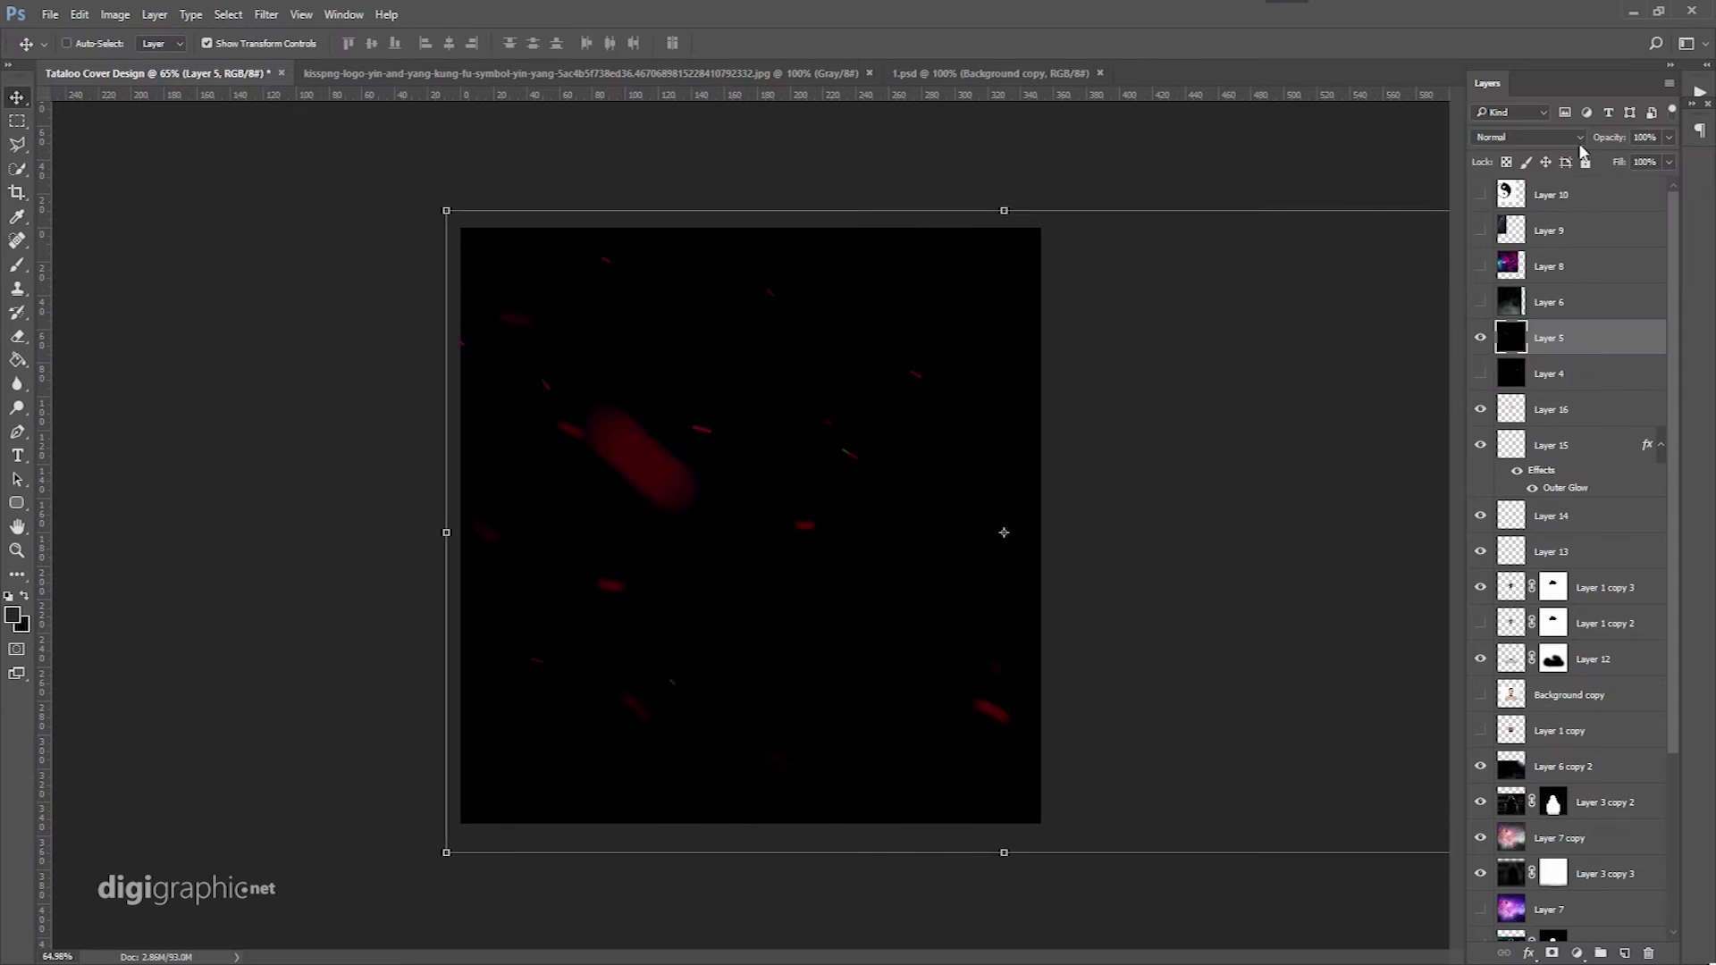
key("shift+alt+s")
key("ctrl+alt+shift+t")
key("ctrl+alt+shift+t")
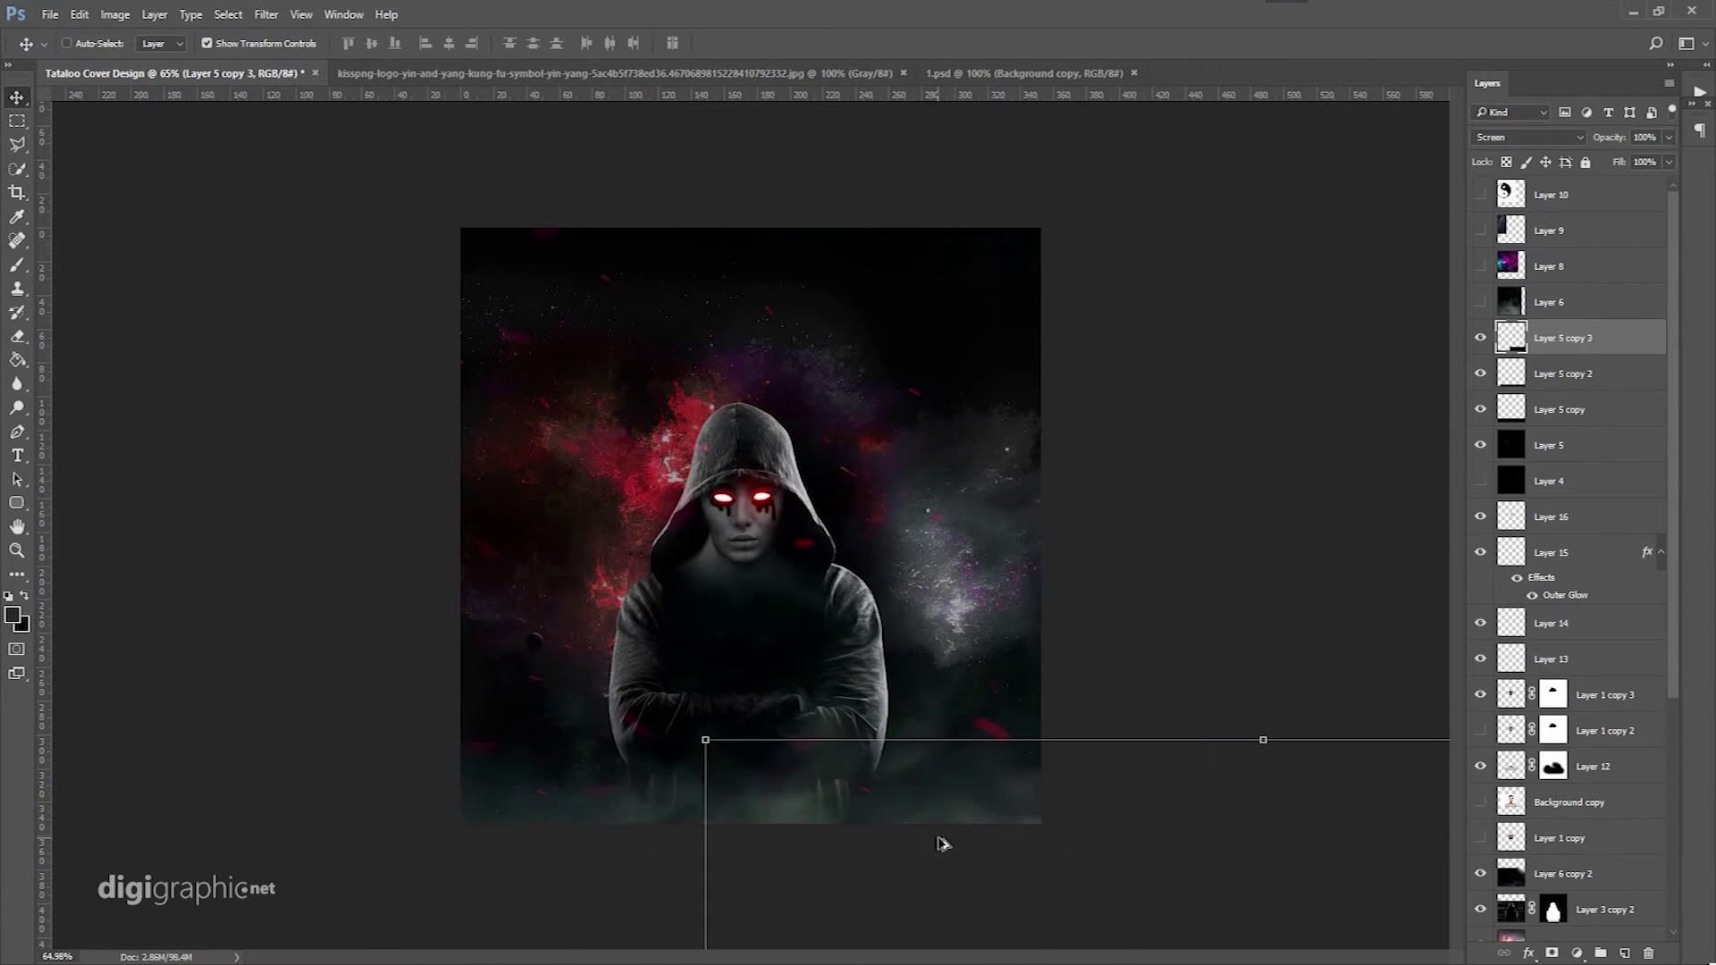
key("ctrl+alt+shift+t")
key("Return")
Show the milky way Layer 9 and rotate it diagonally across the cover.
scroll(804, 465, "up", 3, "alt")
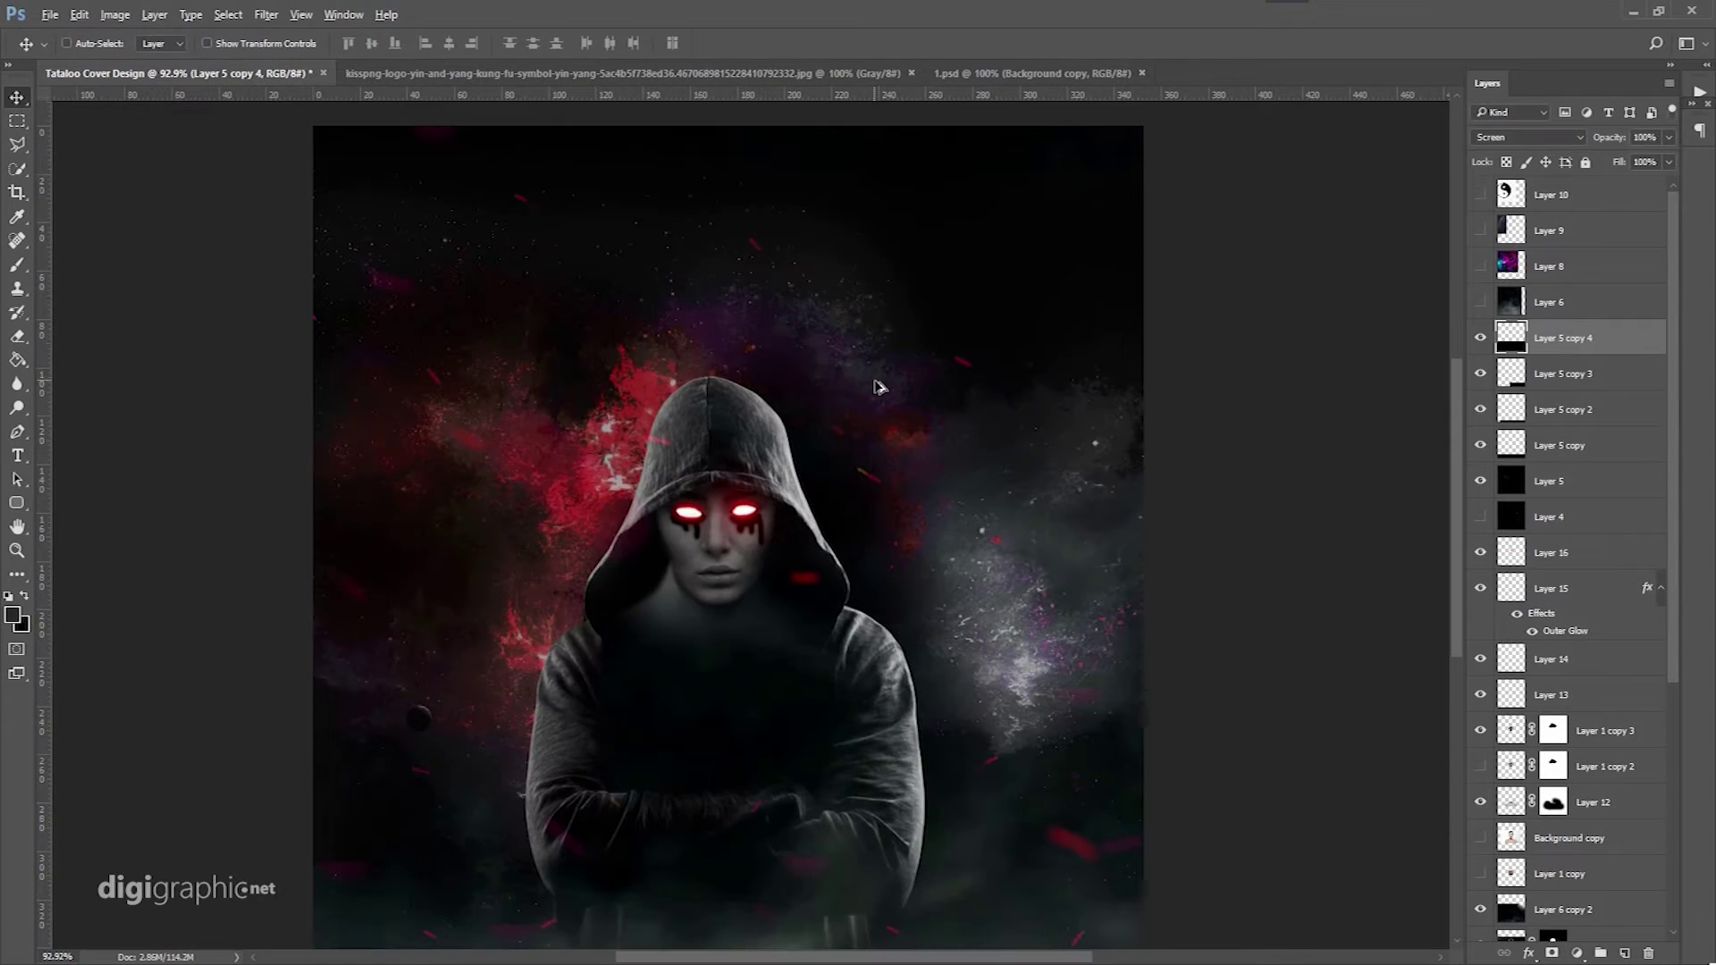
scroll(1573, 536, "down", 5)
left_click(1600, 635)
key("ctrl+minus")
scroll(1573, 536, "up", 5)
left_click(1479, 230)
left_click(1548, 231)
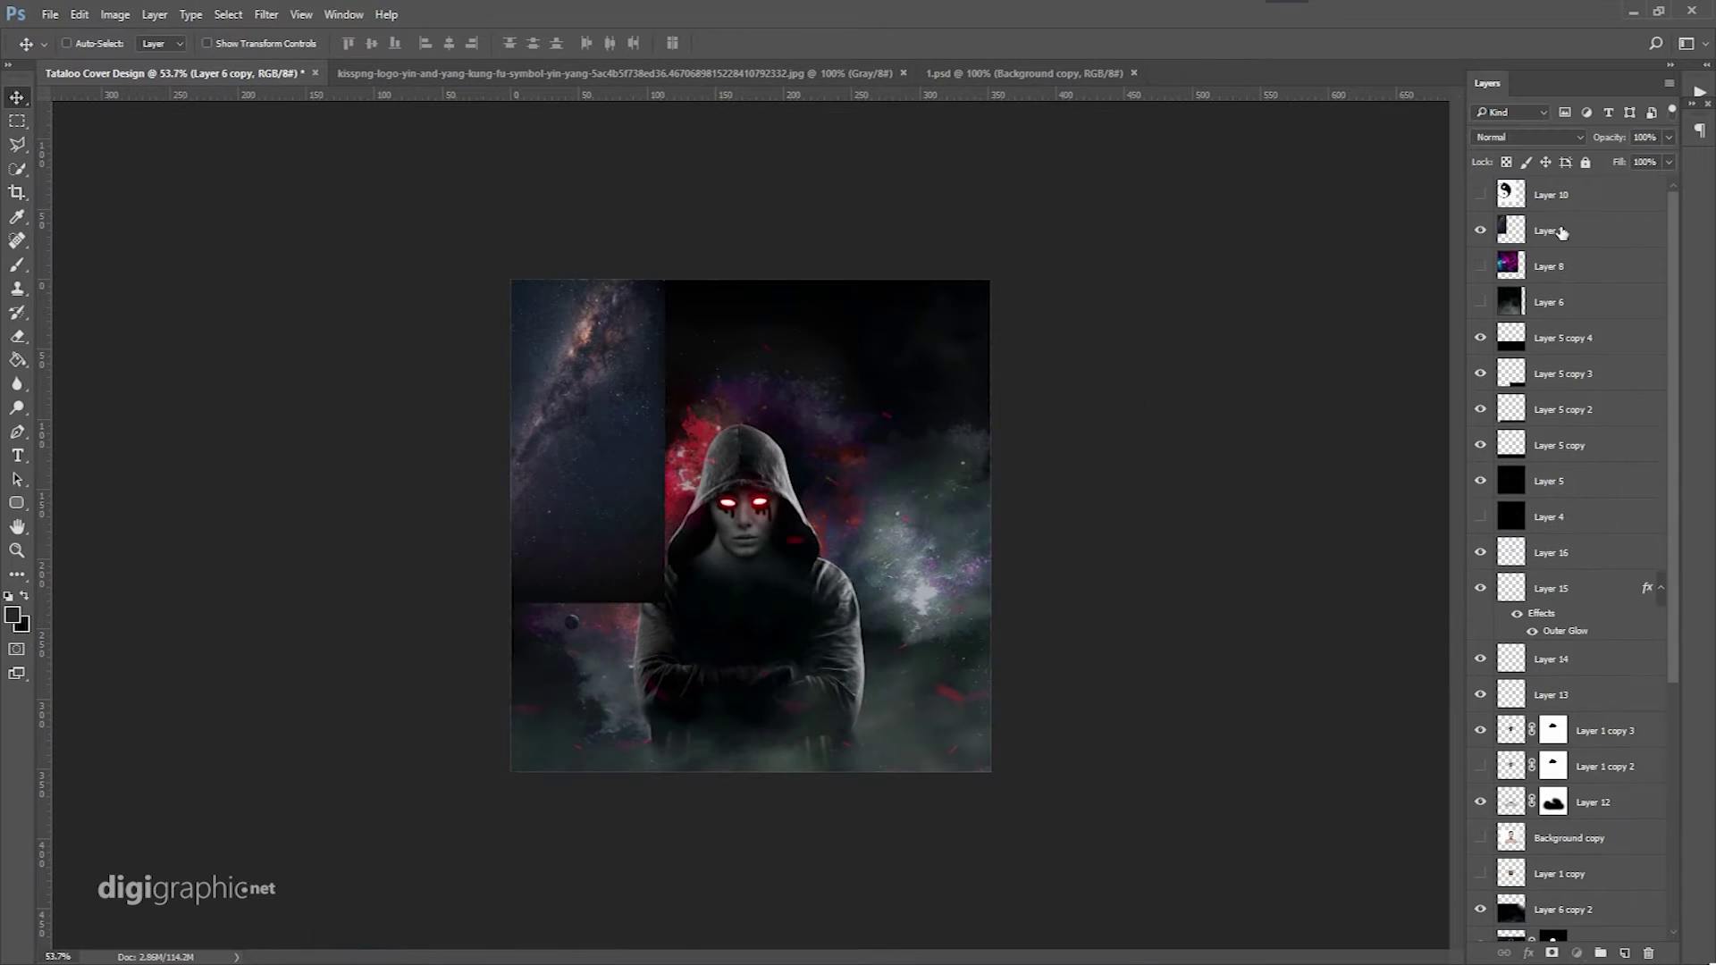
key("ctrl+t")
left_click_drag(1064, 662, 1161, 450)
key("Return")
Move the milky way below the hooded figure and blend it with Lighten.
key("ctrl+bracketleft")
key("ctrl+bracketleft")
key("ctrl+bracketleft")
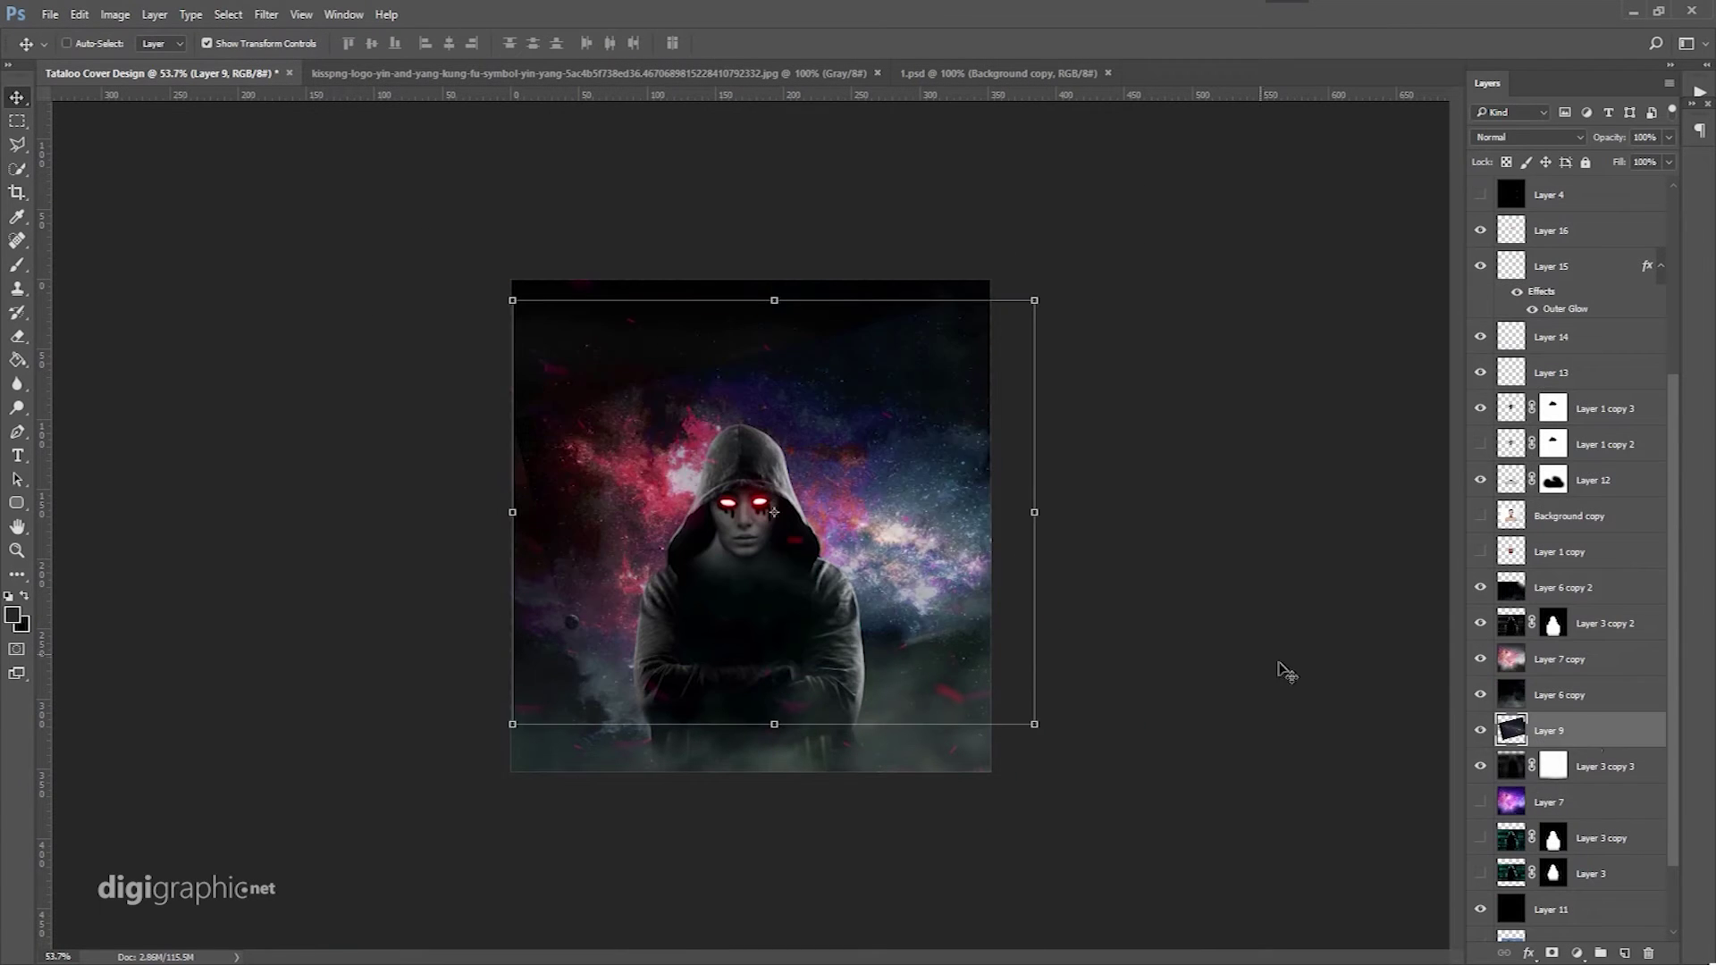
left_click(1528, 136)
left_click(1519, 246)
key("Up")
key("Up")
key("Up")
key("Up")
Hide the milky way's top-left with a brush and adjust its hue and saturation.
right_click(746, 376)
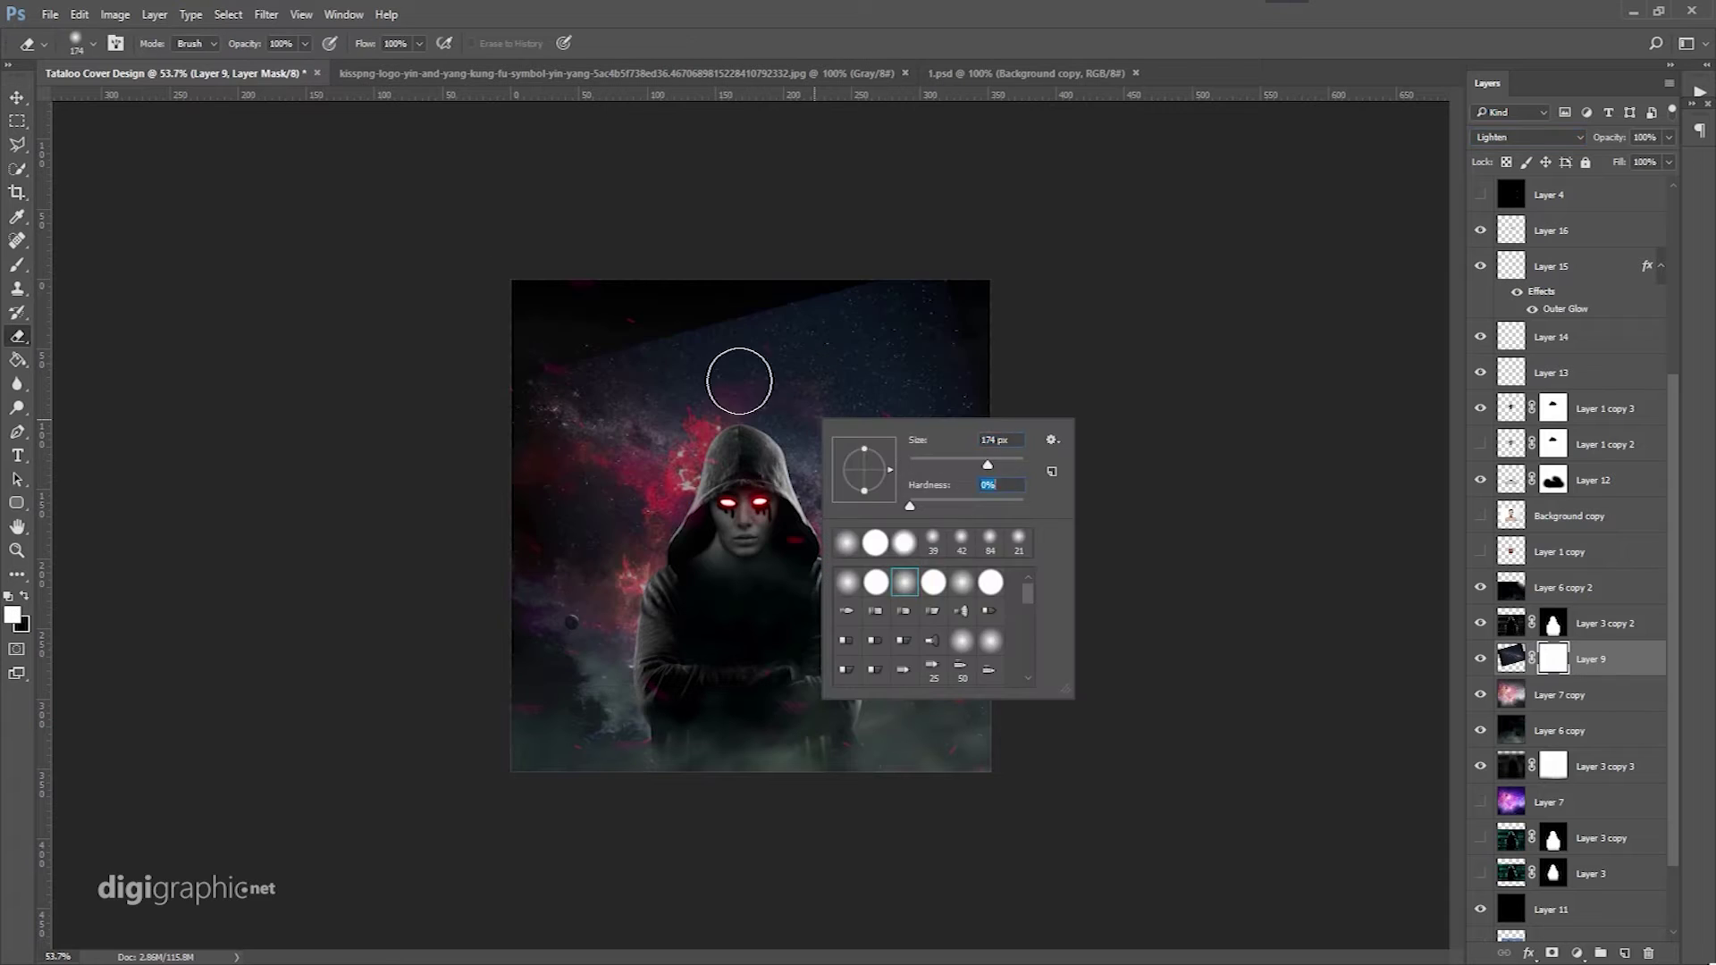
left_click_drag(746, 375, 735, 880)
left_click(115, 14)
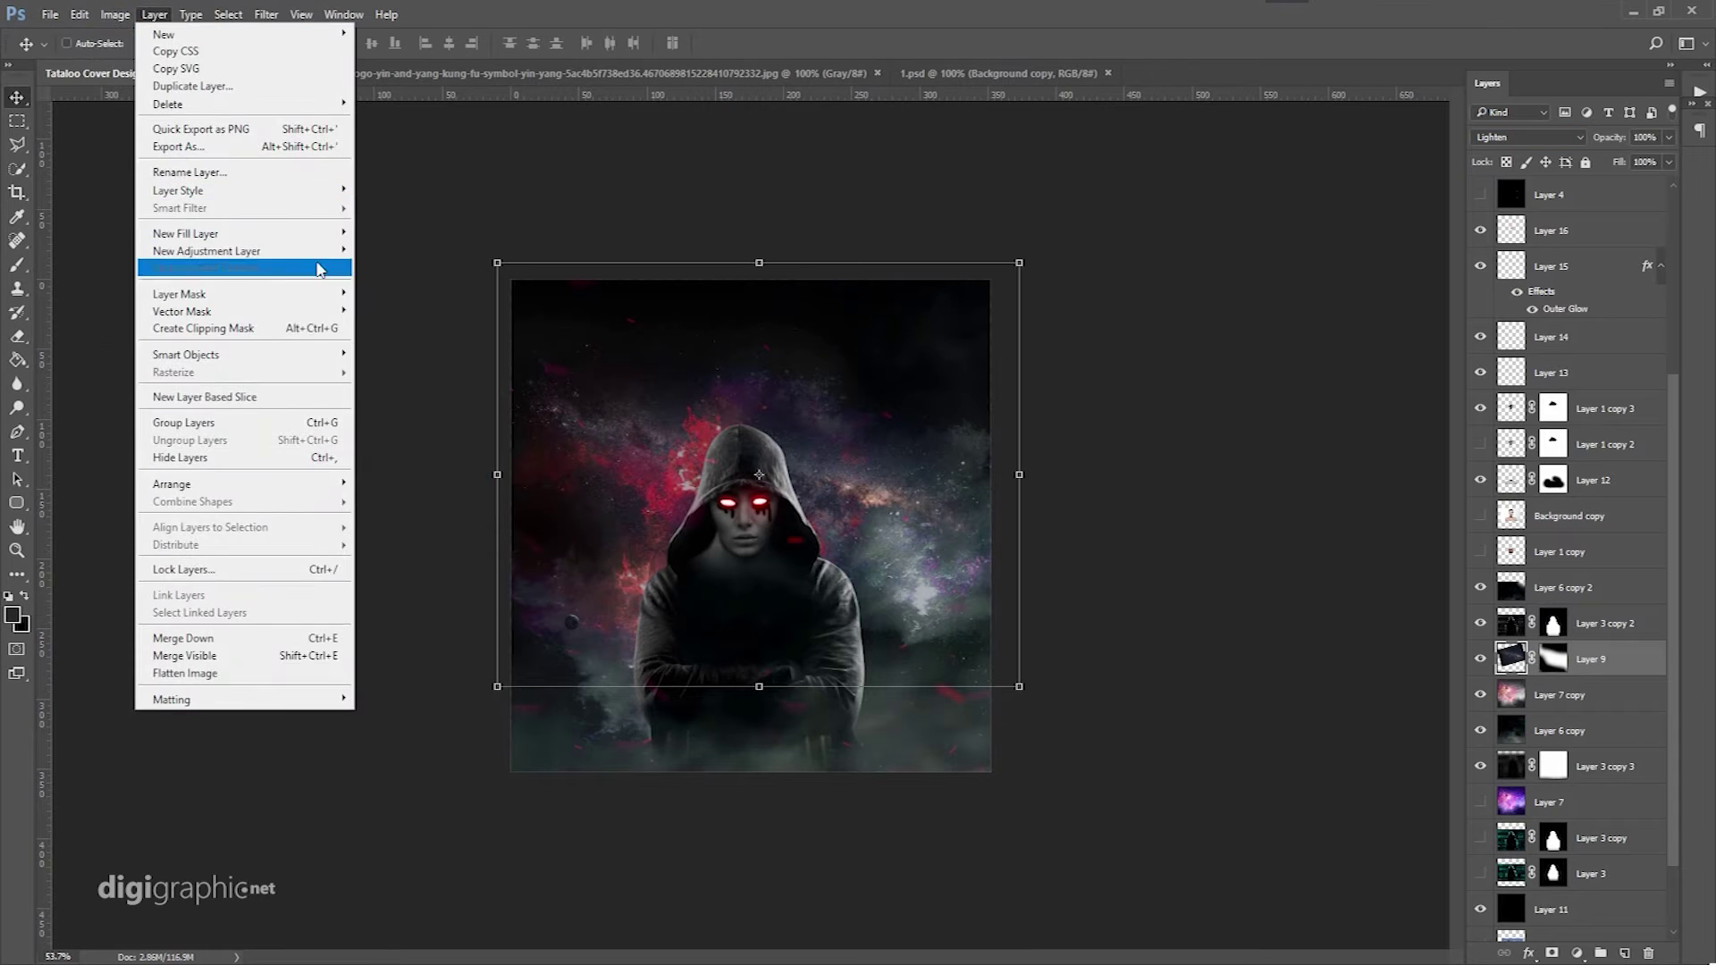
left_click(319, 270)
key("ctrl+u")
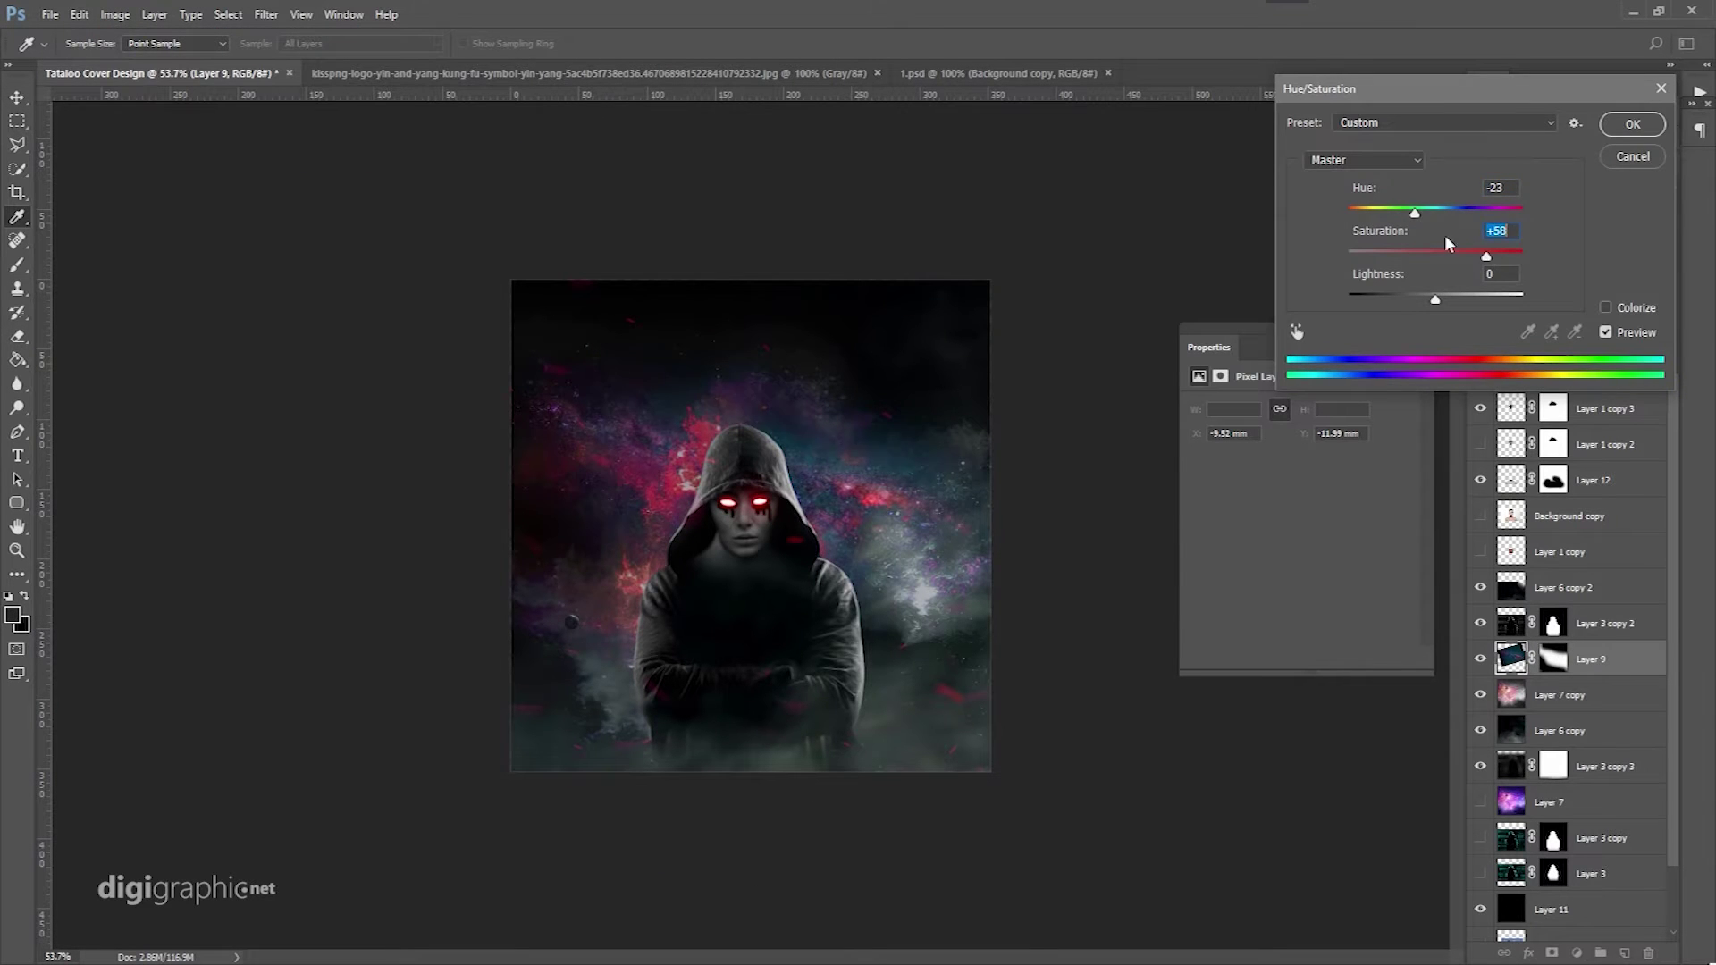
key("Return")
Fill a new layer with red and cycle through its blend modes.
key("g")
left_click(974, 445)
left_click(1528, 136)
key("Down")
key("Down")
key("Down")
key("Down")
key("Down")
key("Down")
Move the red layer below Layer 4, change its blend mode, and place the yin-yang.
key("Down")
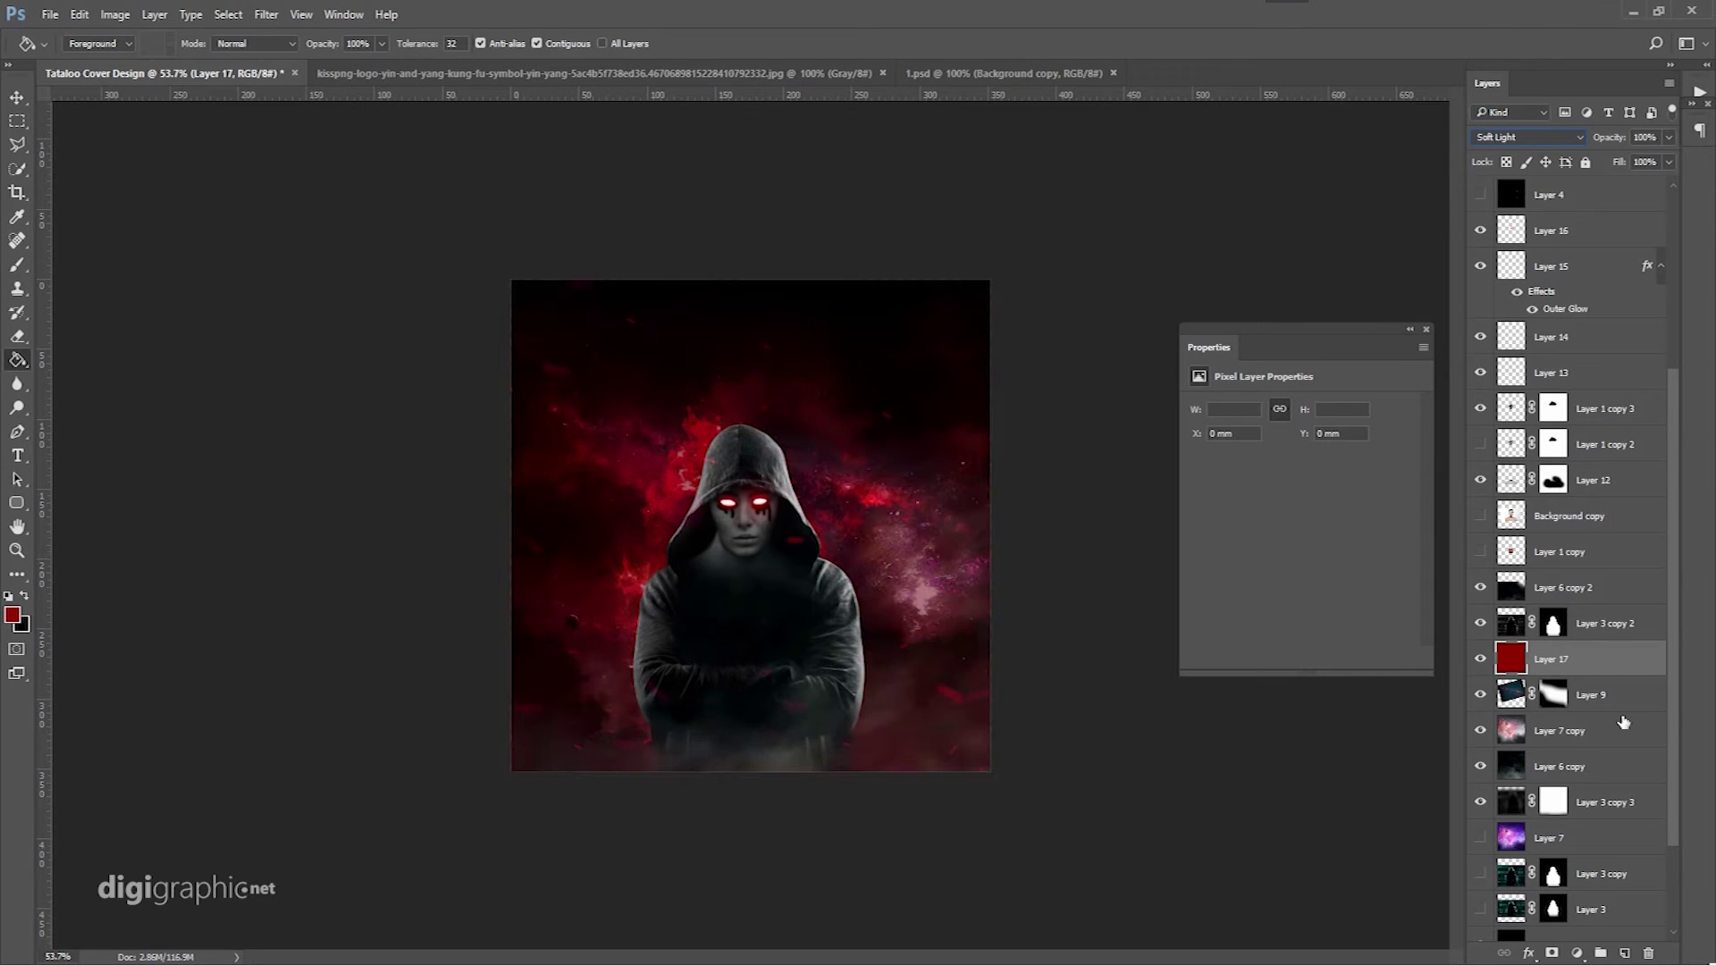
key("Down")
key("Down")
key("Down")
left_click_drag(1623, 722, 1573, 214)
key("Down")
key("Down")
key("Down")
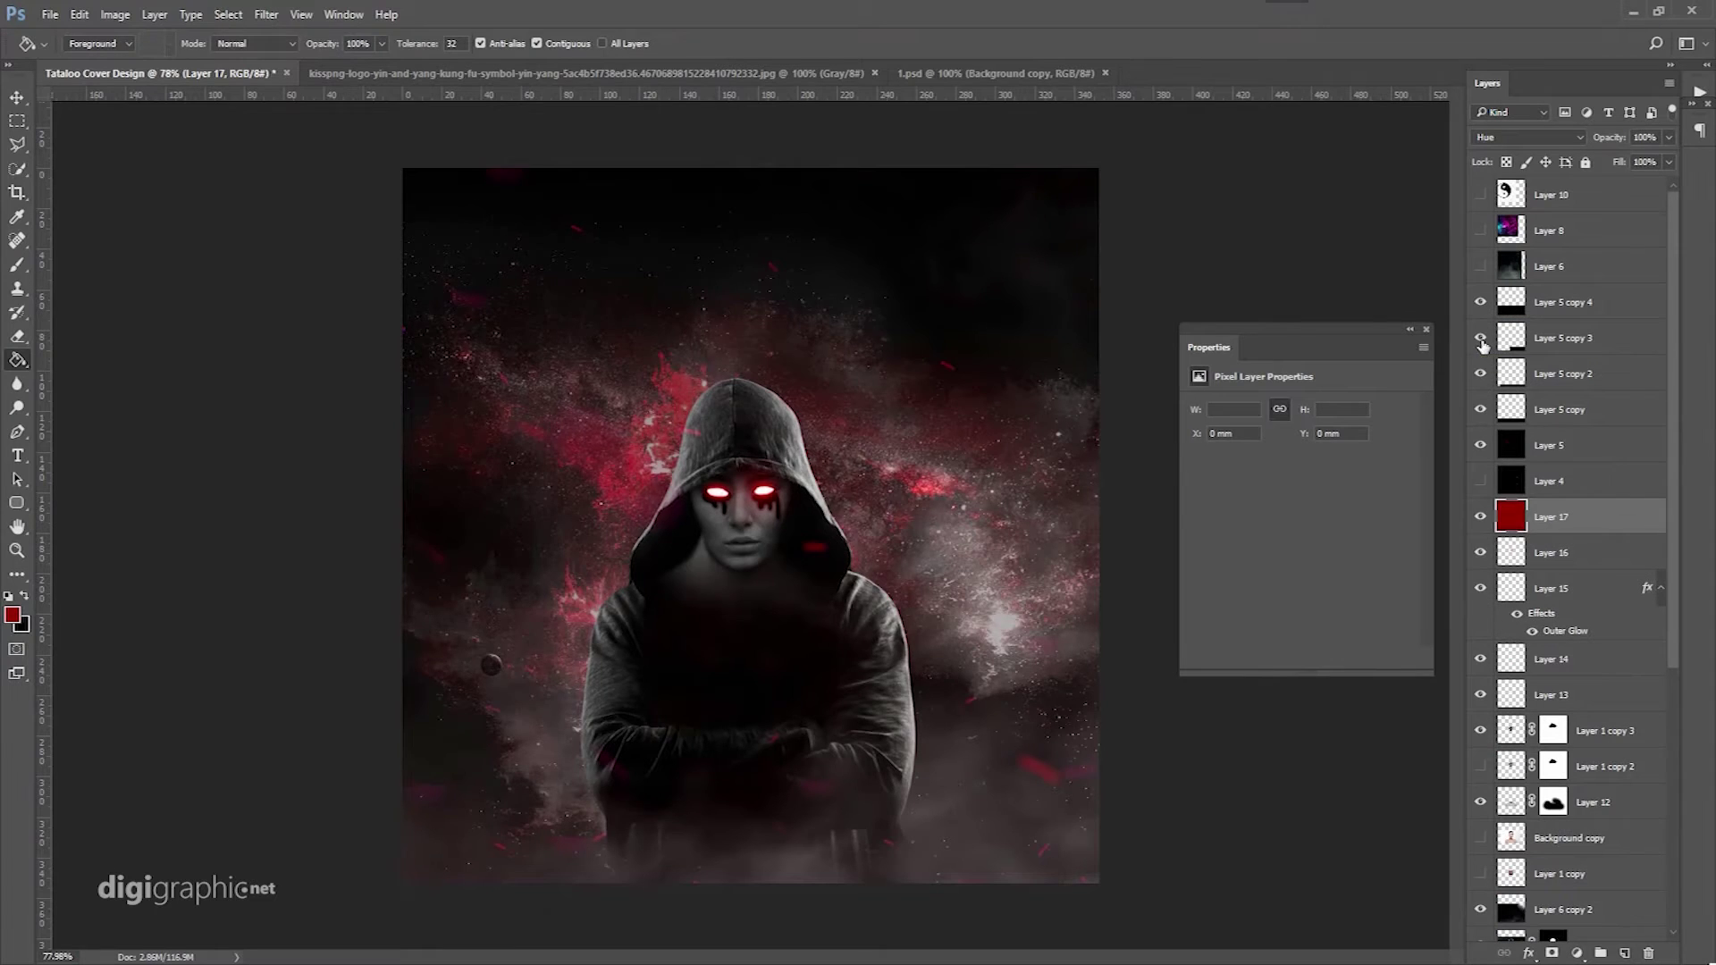
right_click(1582, 213)
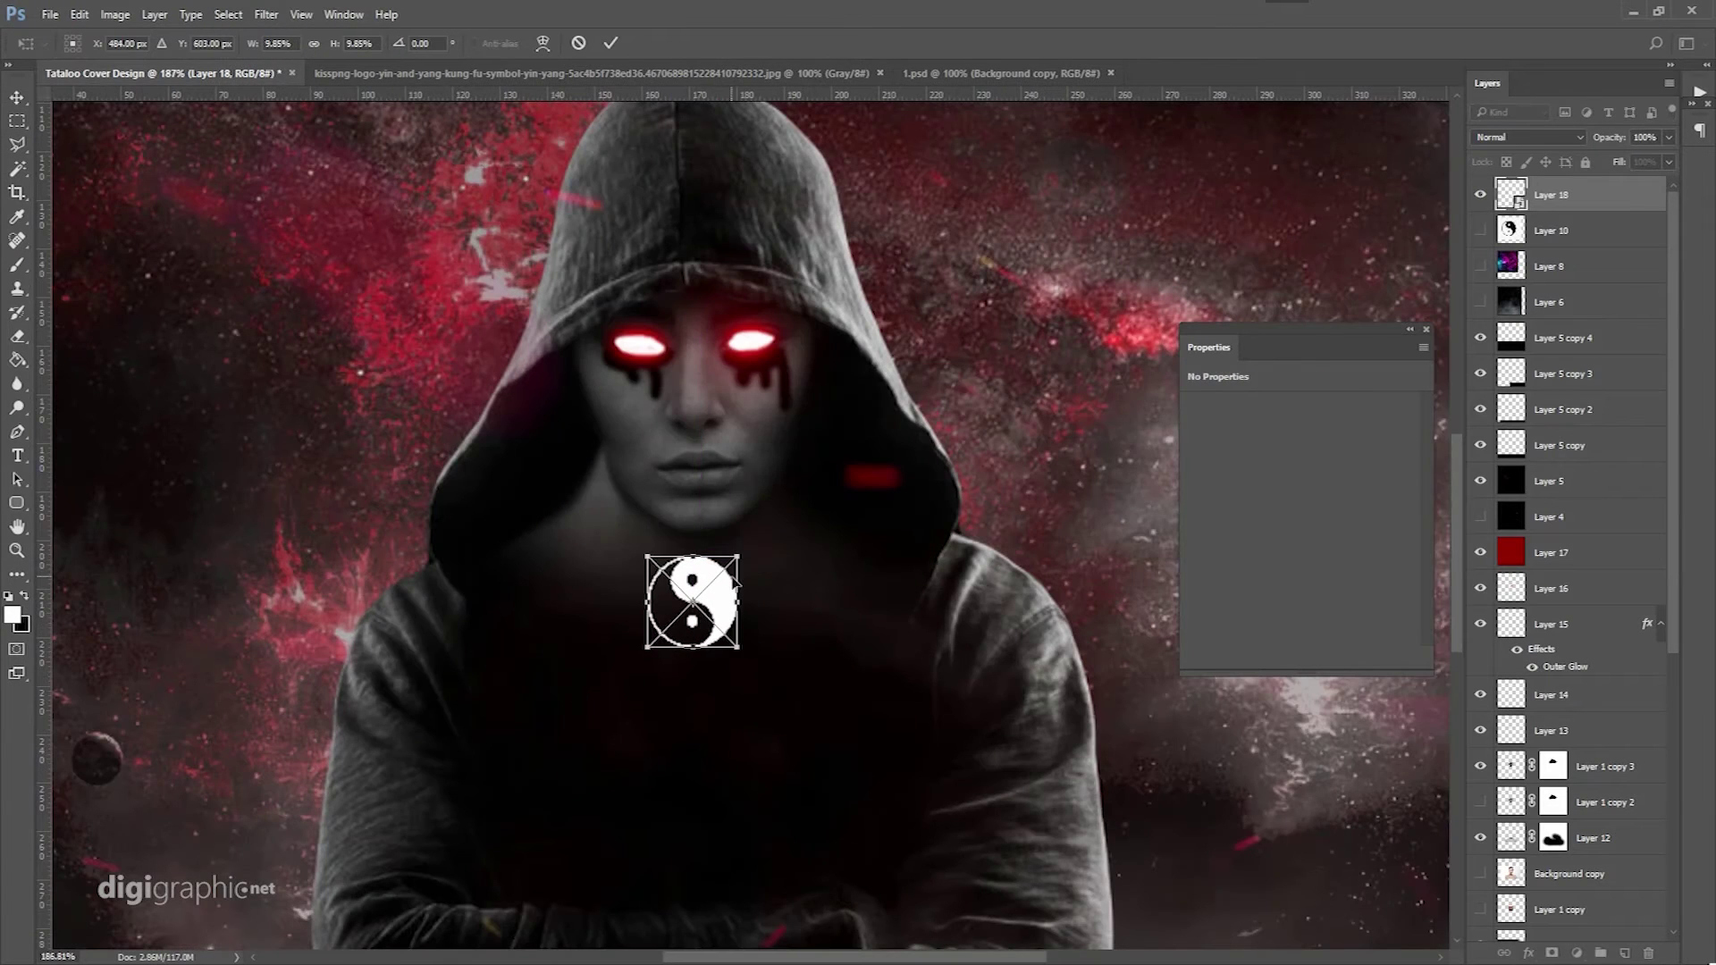
key("Return")
Fade the yin-yang to 30% opacity, make it a smart object, and Gaussian blur it.
right_click(747, 527)
left_click_drag(1667, 137, 1612, 164)
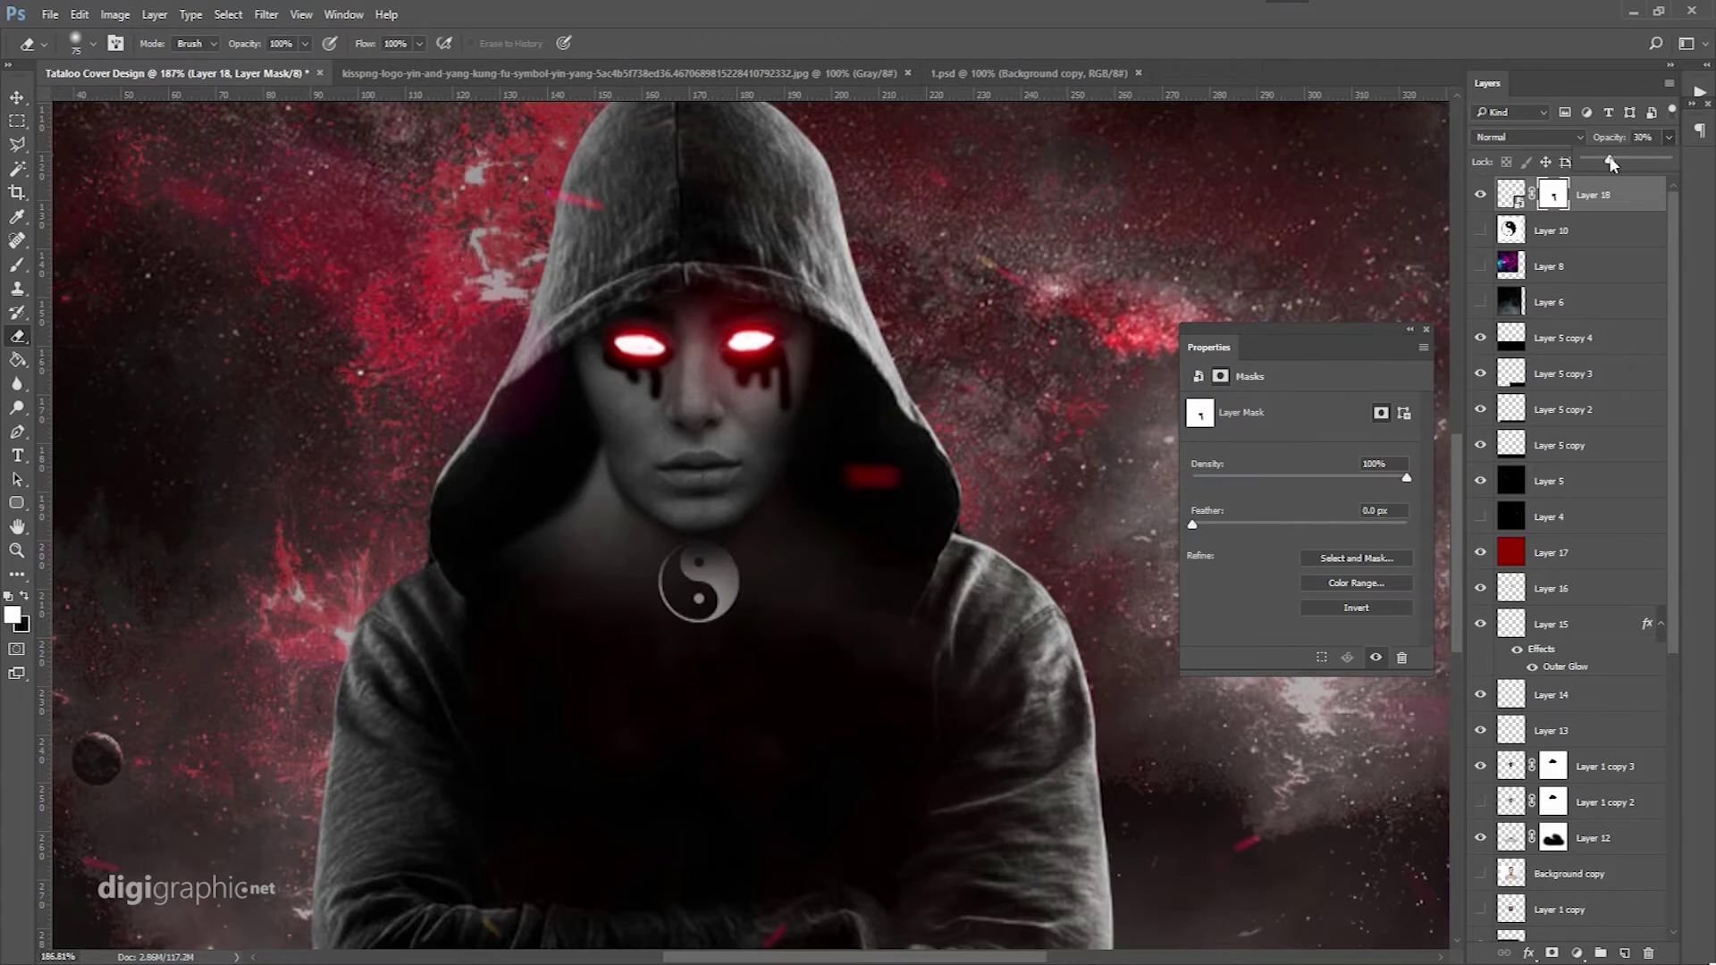
scroll(639, 654, "up", 3)
left_click(267, 15)
left_click(295, 57)
key("Return")
left_click(266, 14)
left_click(550, 290)
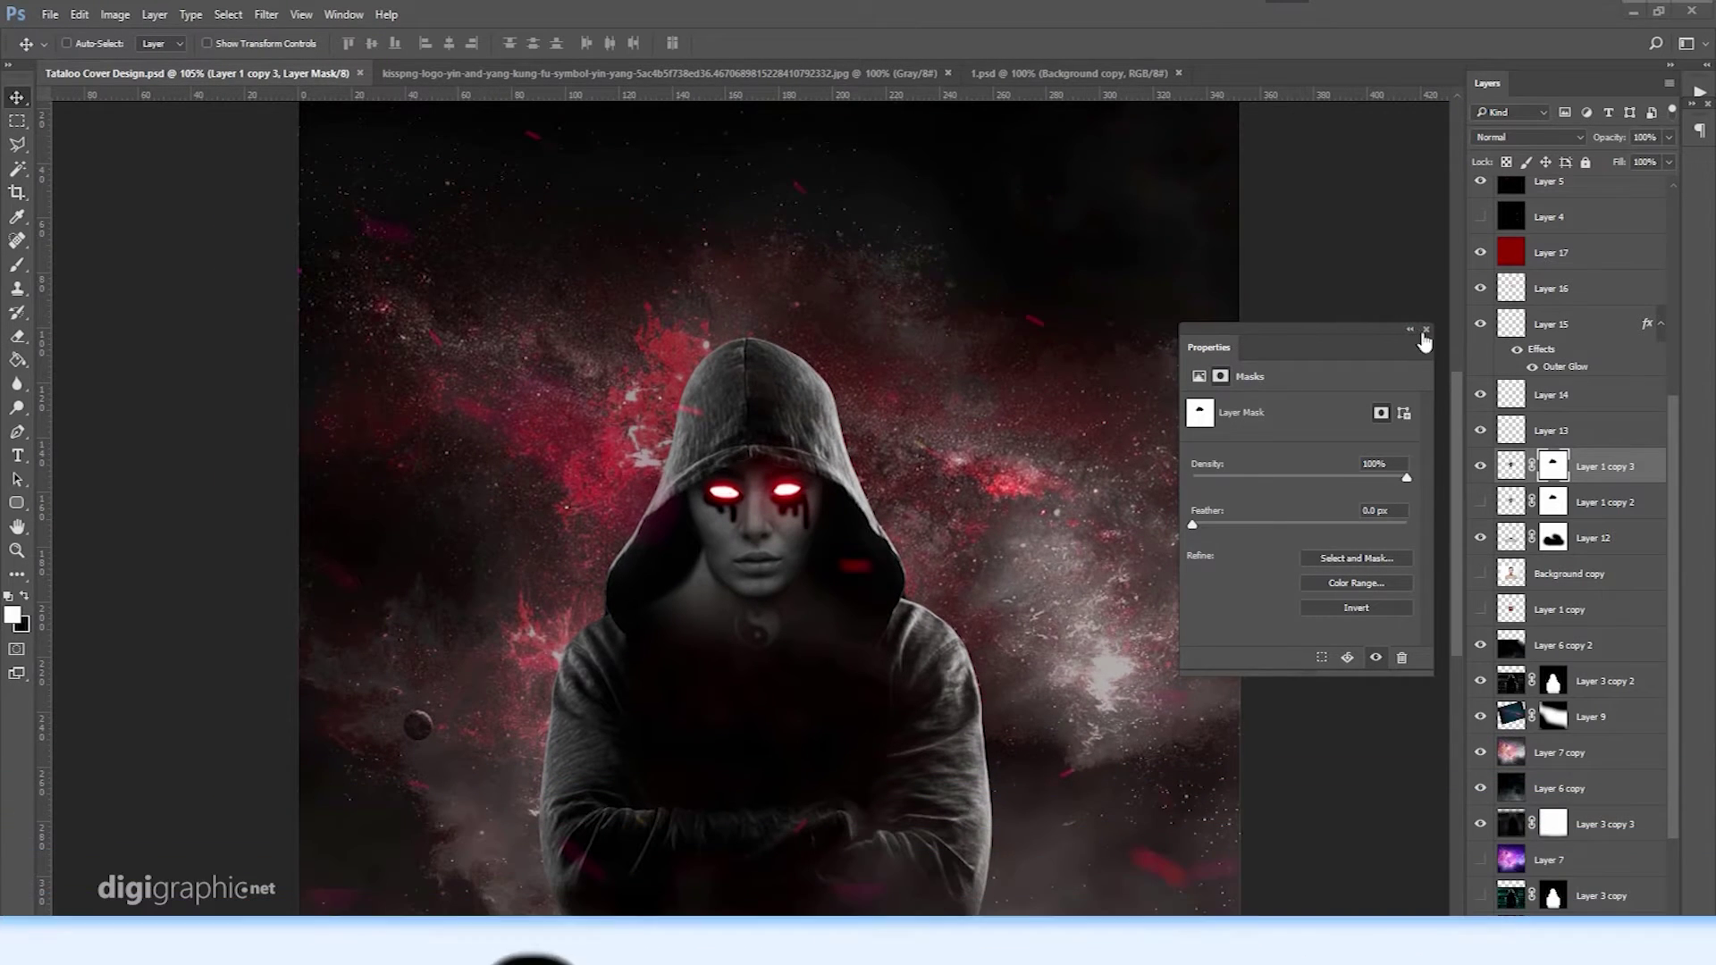
Duplicate the Layer 7 copy galaxy and Gaussian blur the copy.
key("ctrl+j")
left_click(266, 15)
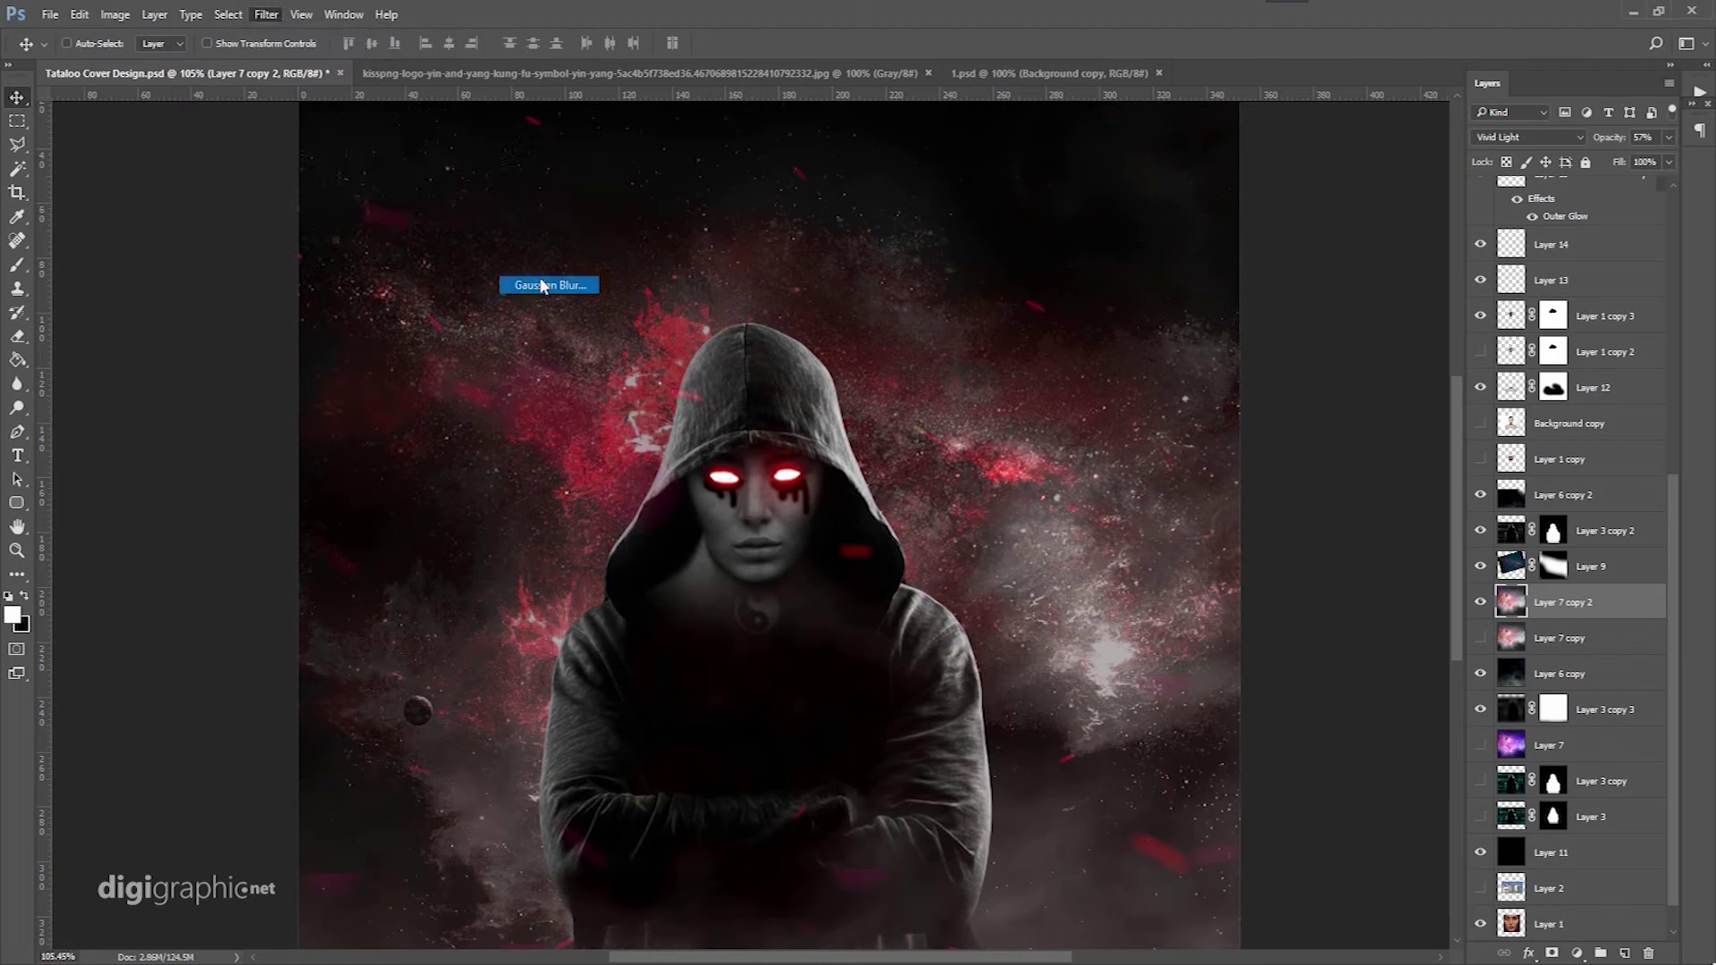
left_click(554, 279)
left_click(1586, 124)
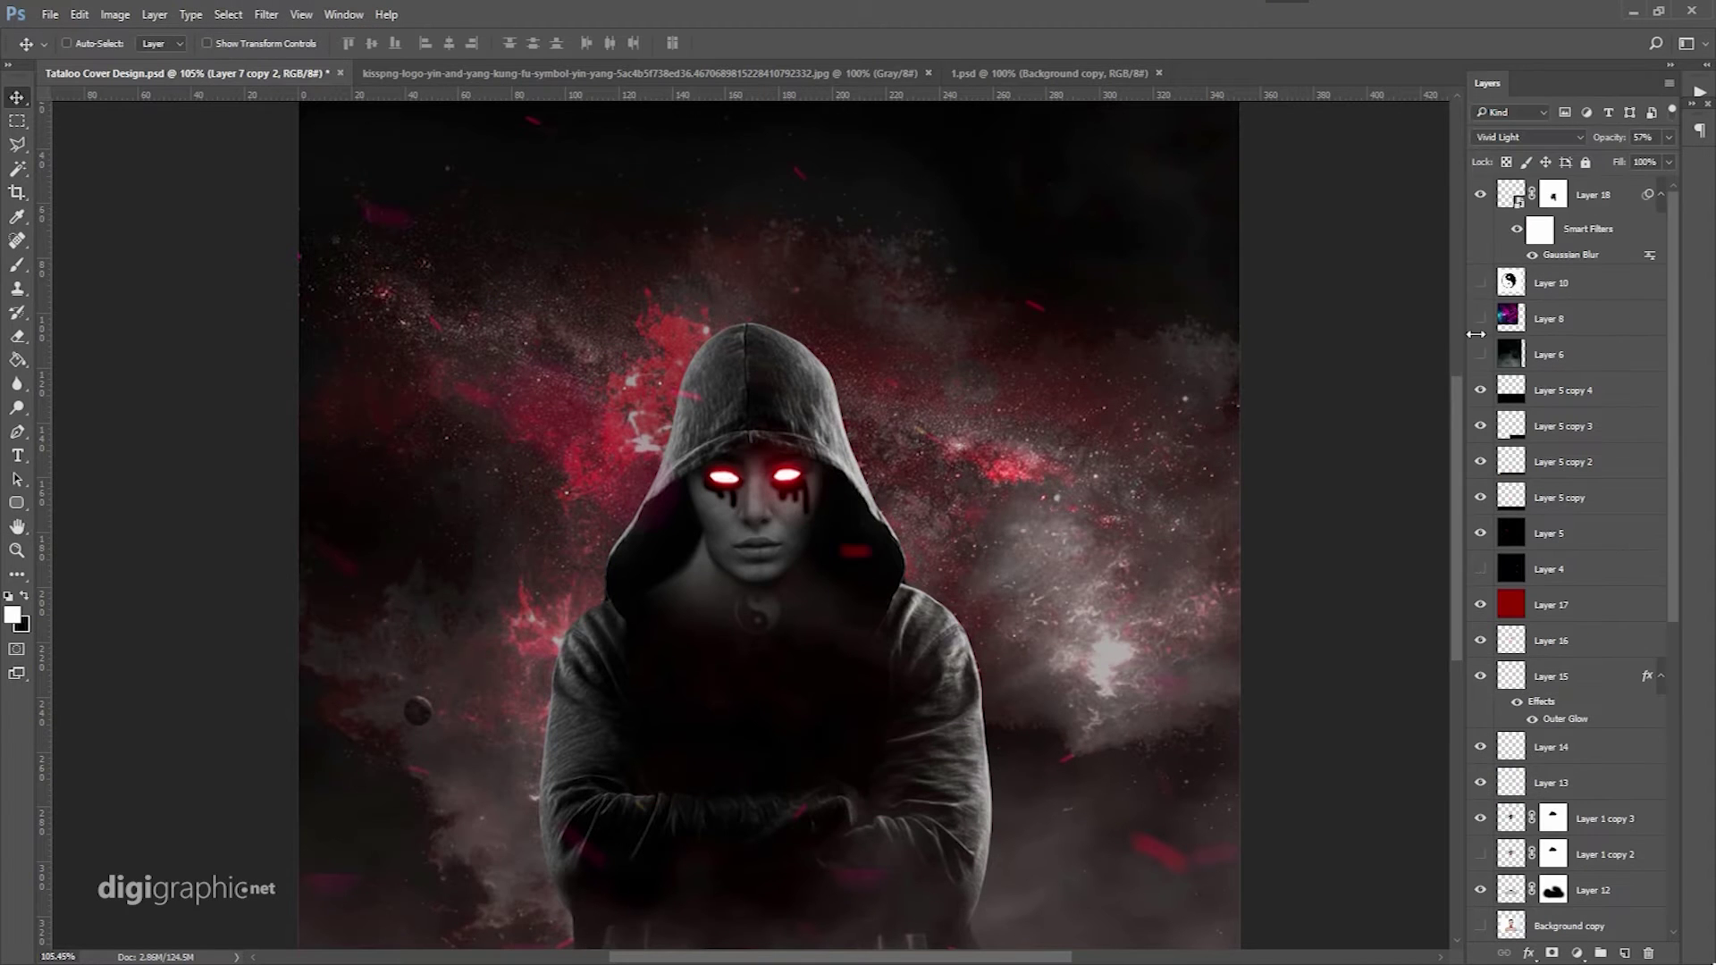
Bring the city skyline photo into the artwork beside the purple nebula layer.
left_click(1494, 313)
scroll(1478, 362, "down", 2)
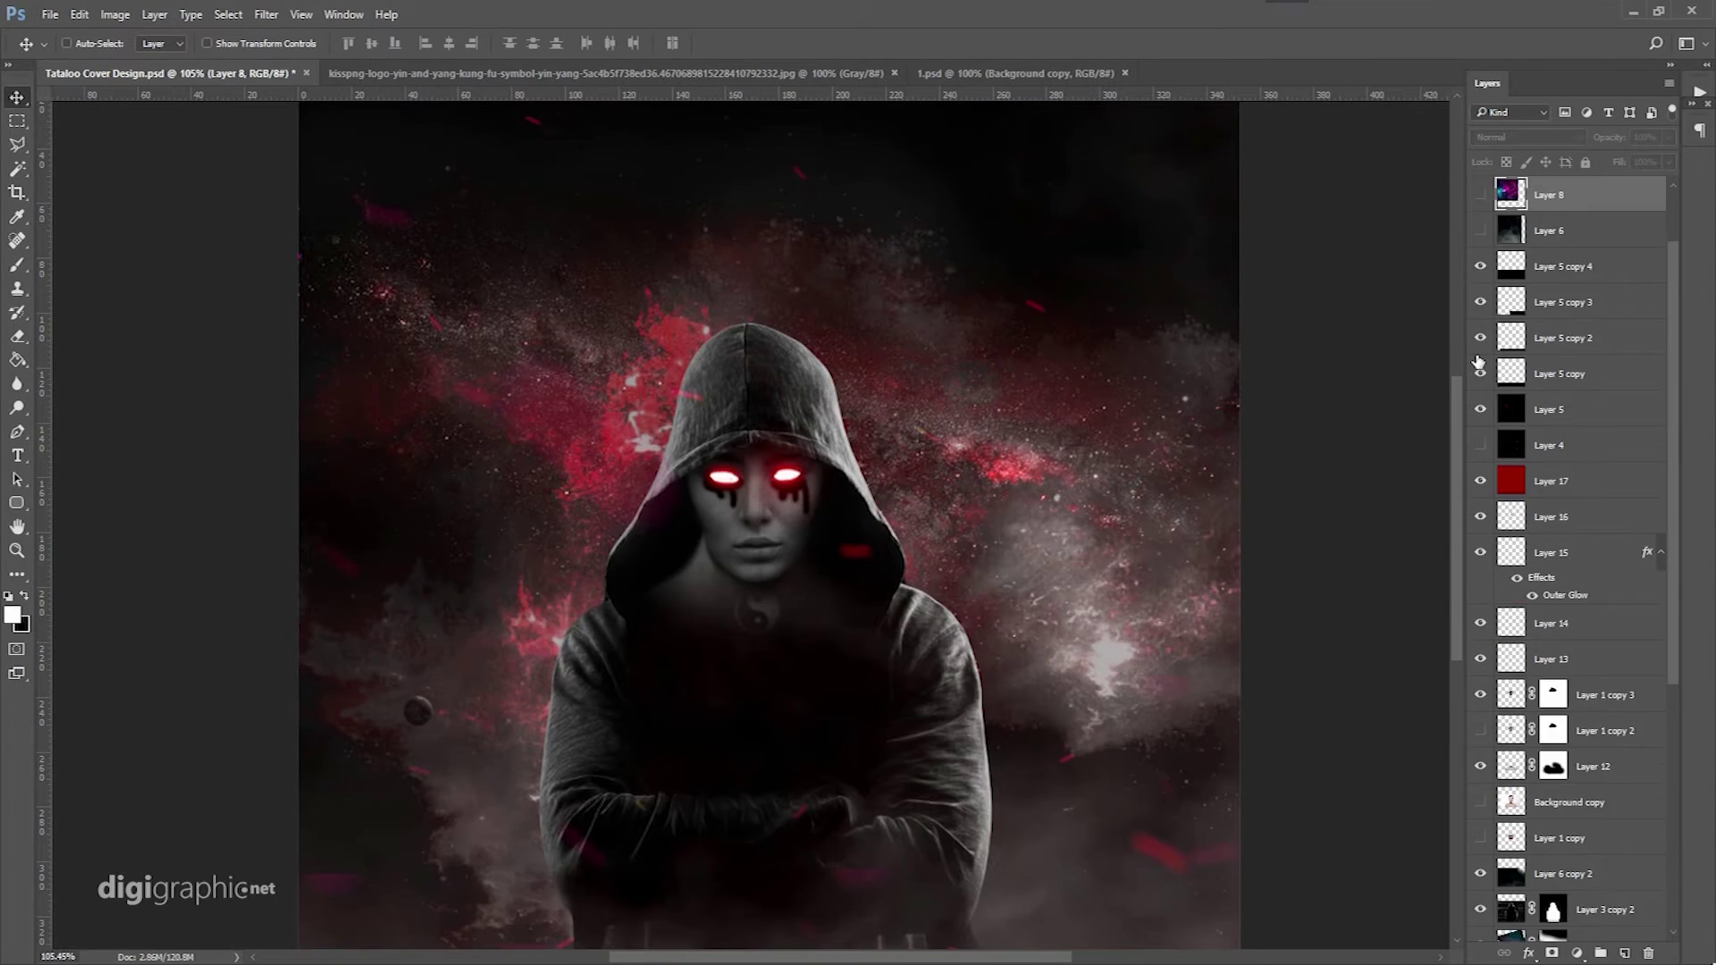
scroll(1510, 447, "down", 5)
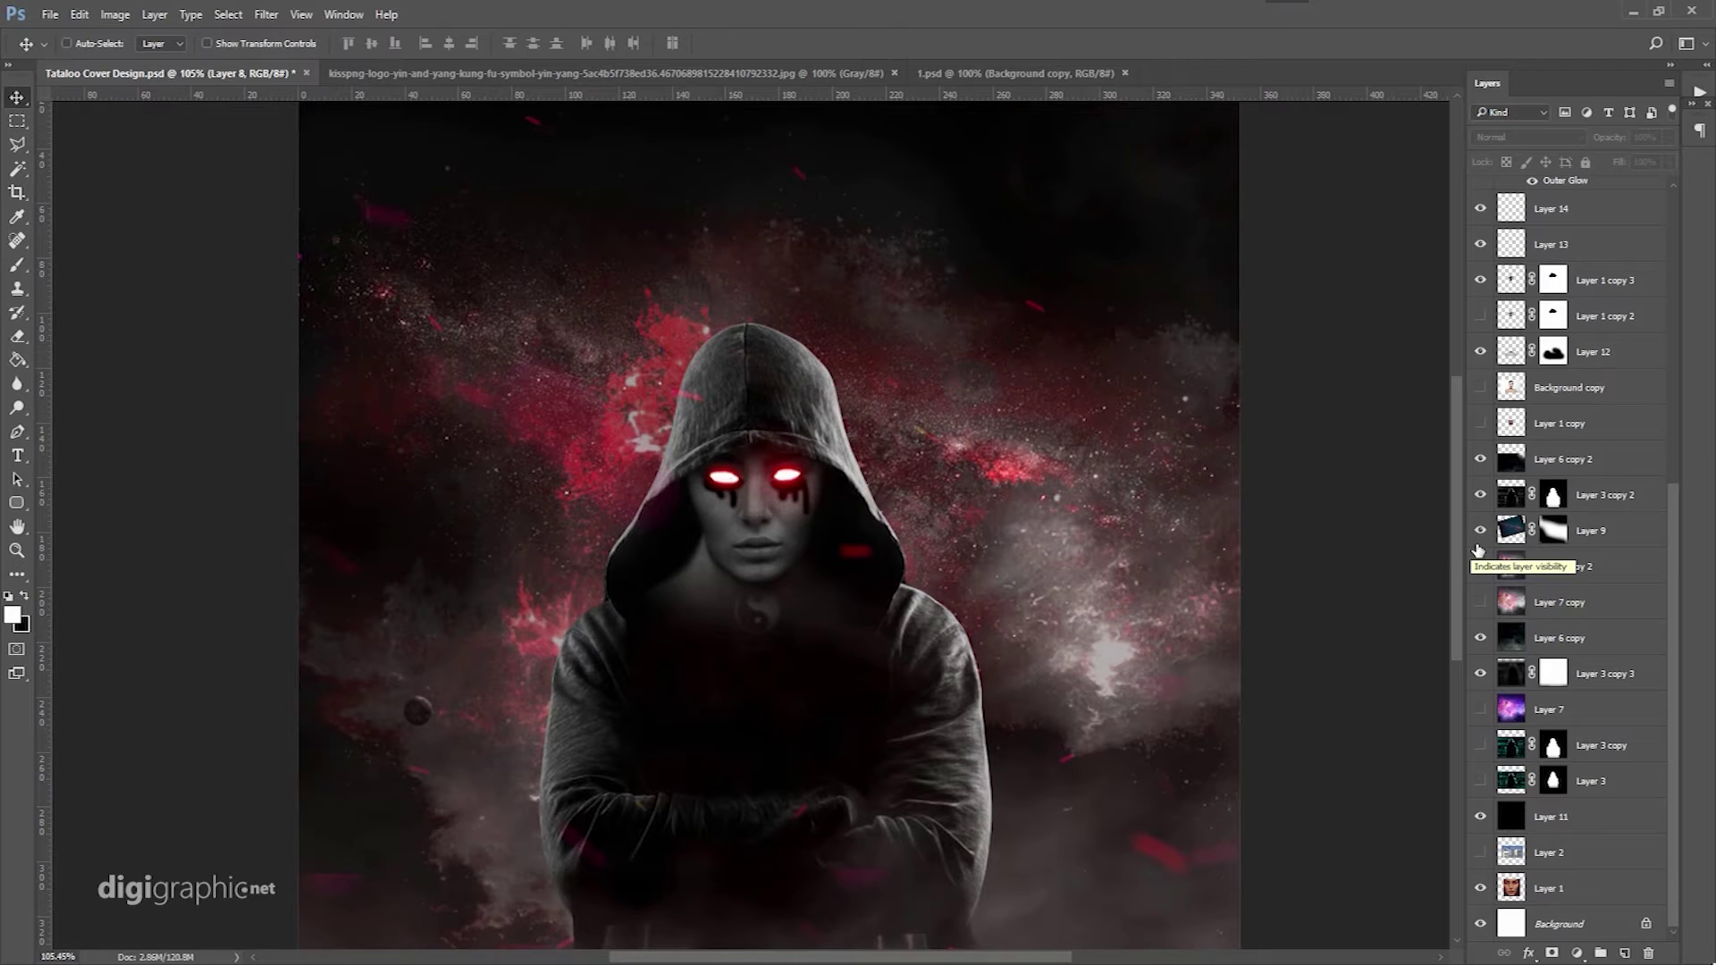
left_click_drag(1580, 232, 1573, 193)
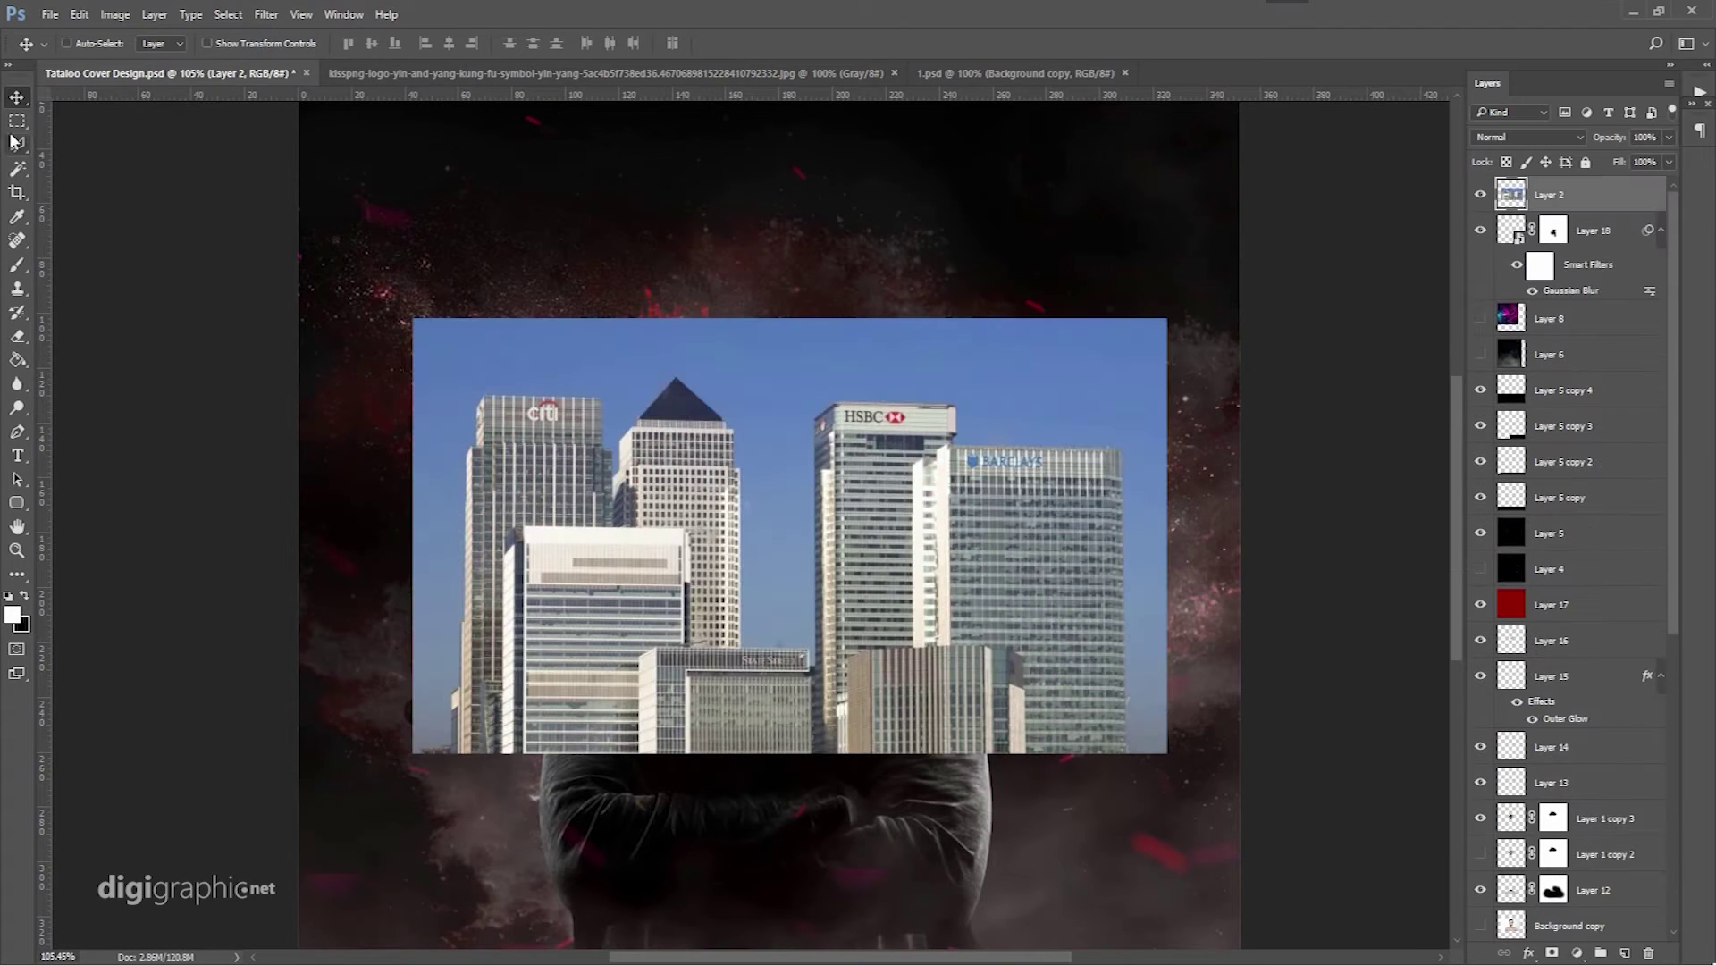
key("w")
Place the city behind the hooded figure, shrunk to about half, beside the hood.
key("ctrl+t")
left_click_drag(1548, 193, 1549, 566)
left_click_drag(1149, 372, 851, 626)
left_click_drag(685, 712, 1006, 572)
key("Return")
left_click(115, 14)
Soften the city with Gaussian Blur and add a layer mask to erase its edges.
left_click(965, 276)
left_click(267, 14)
left_click(548, 284)
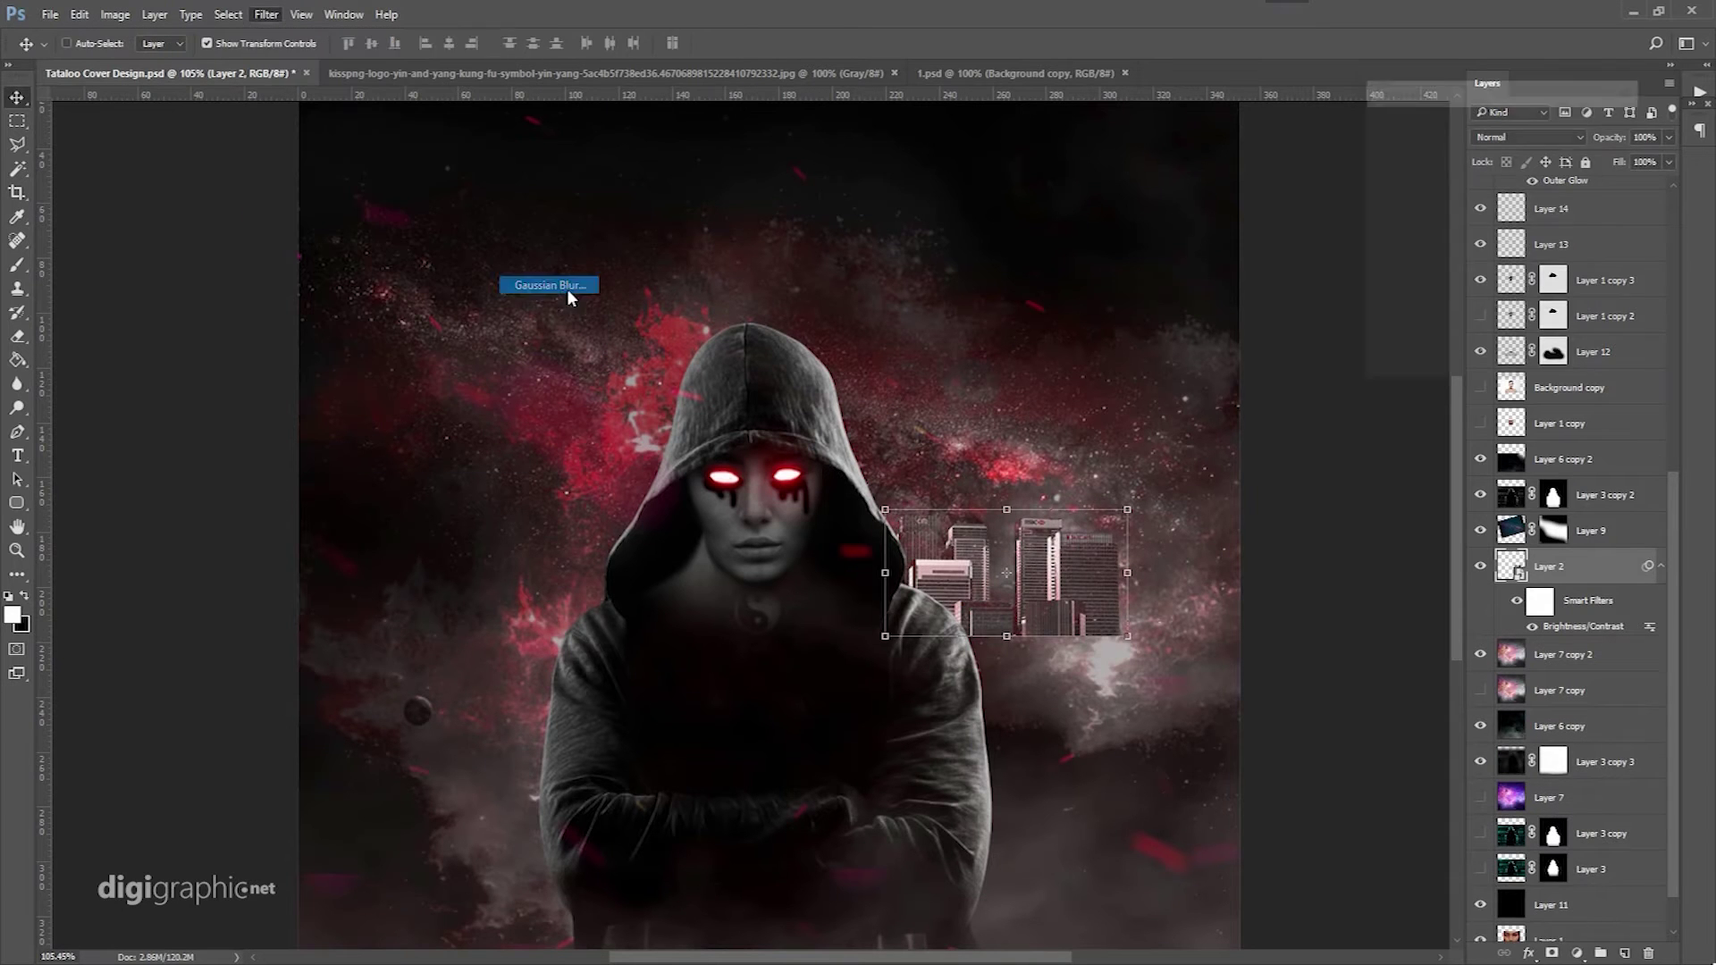
key("Return")
left_click(1552, 954)
key("e")
right_click(1101, 679)
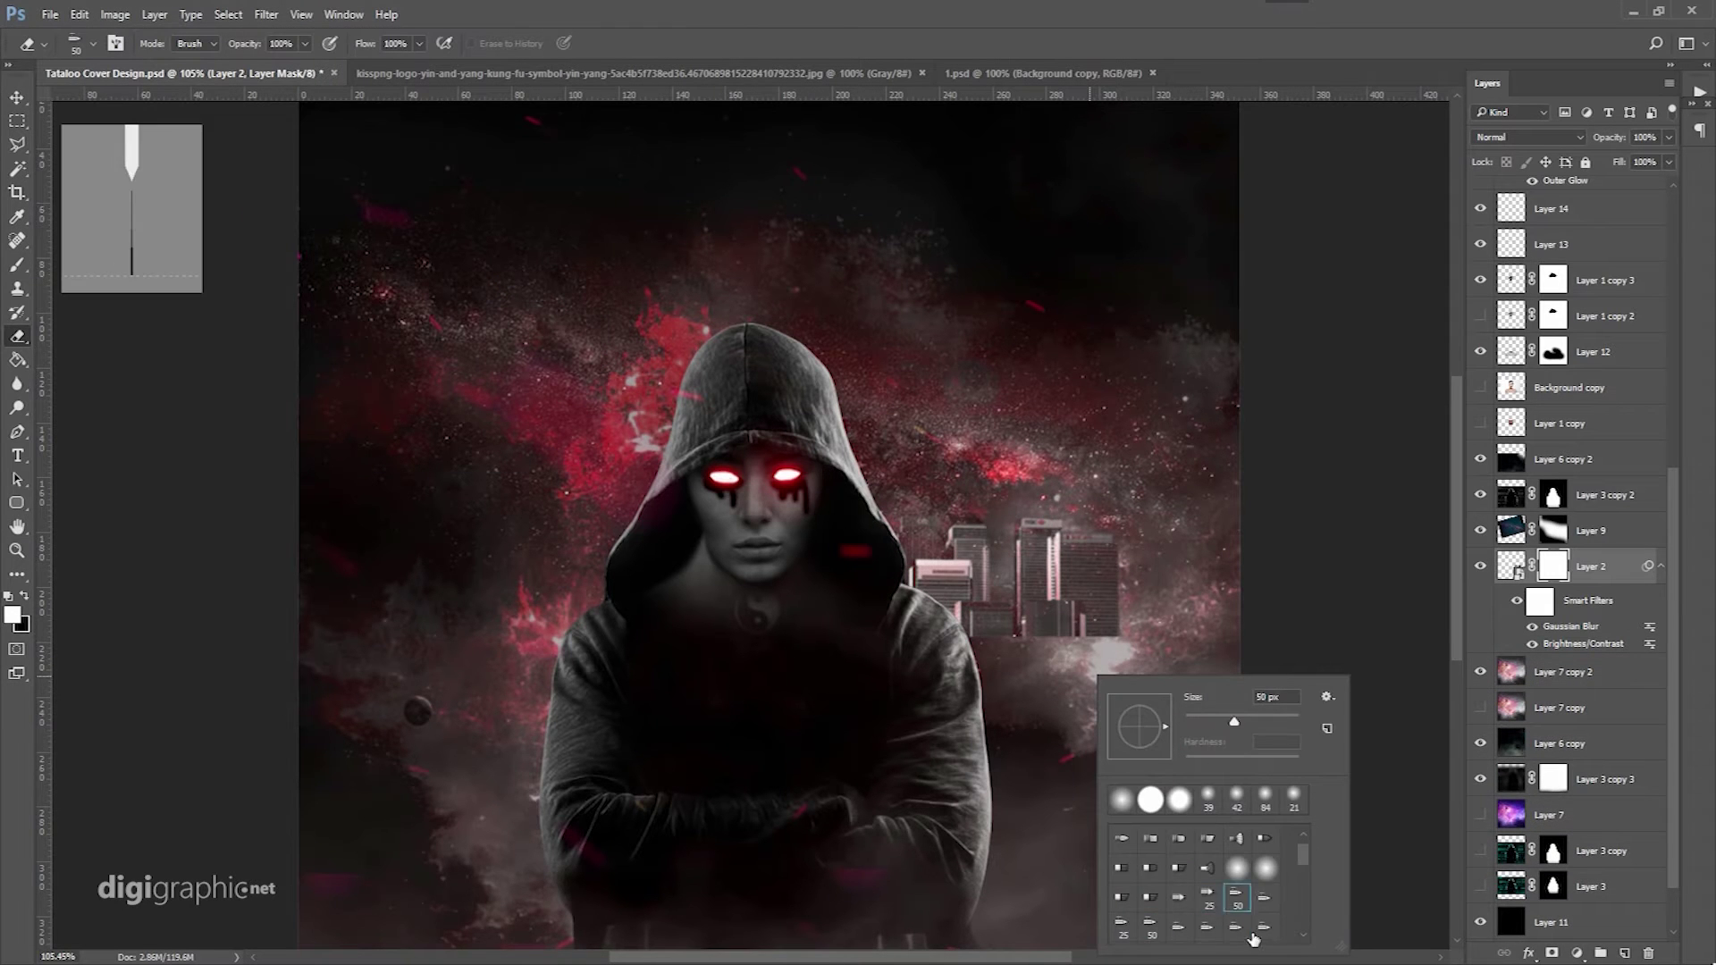
scroll(769, 527, "down", 1)
key("Escape")
Tint the city by bending the green channel in Curves.
key("ctrl+m")
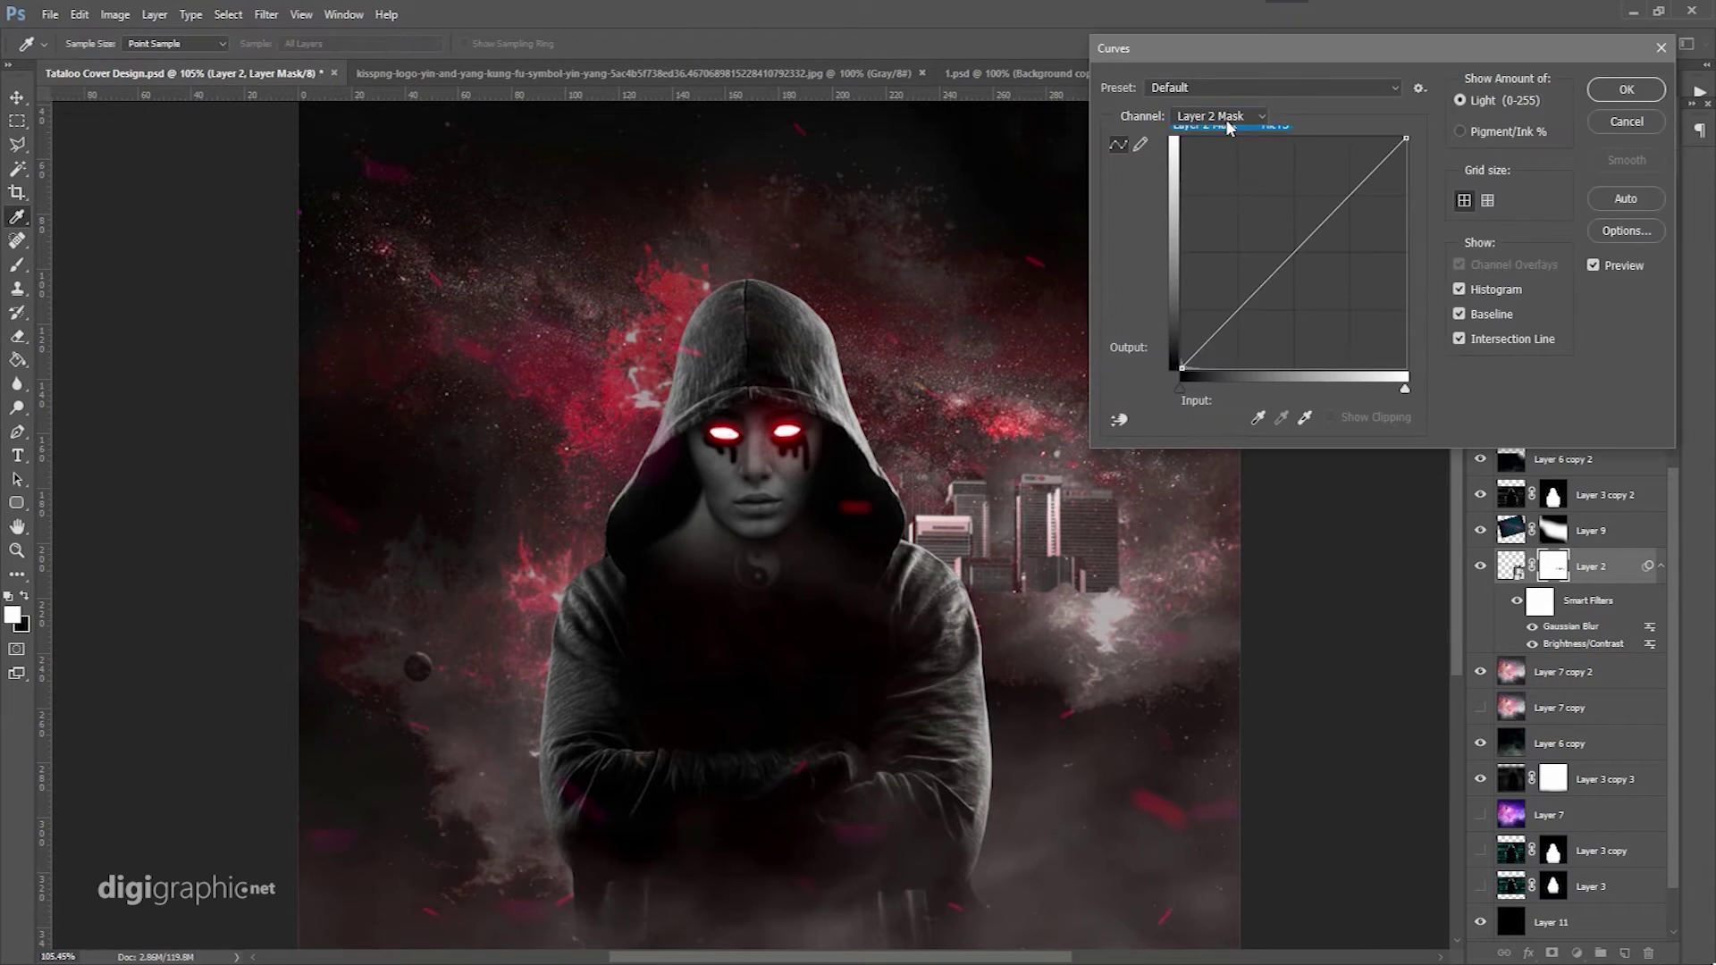
left_click_drag(1233, 340, 1222, 358)
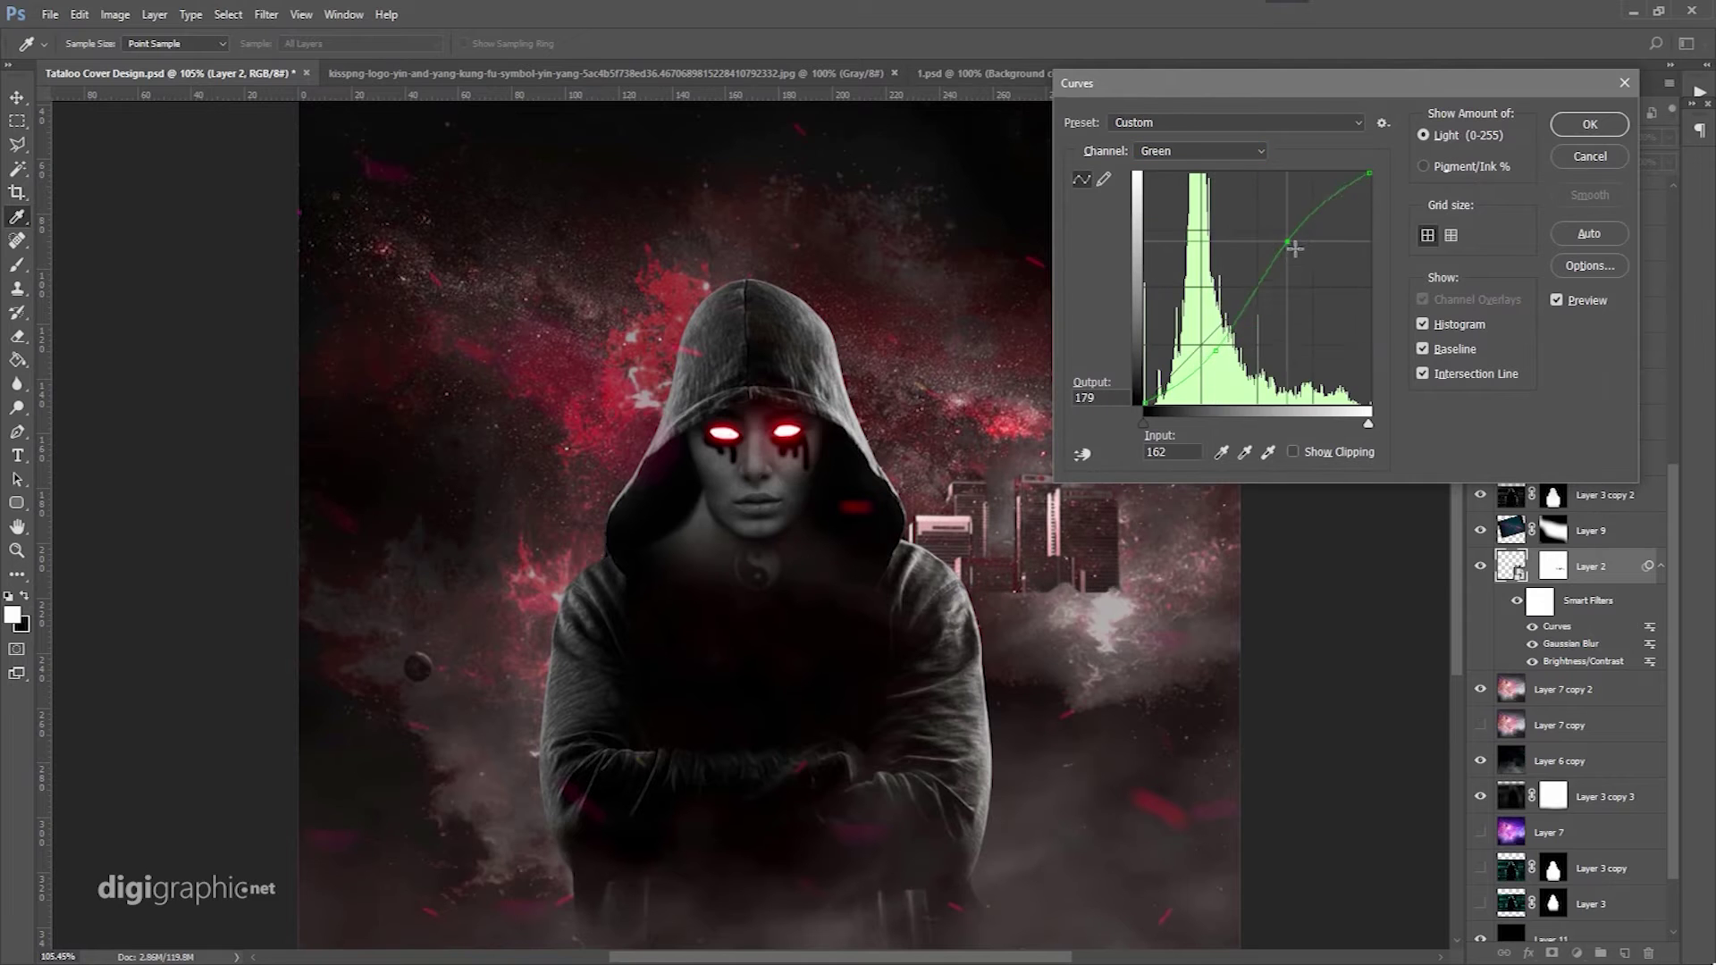
key("Return")
key("v")
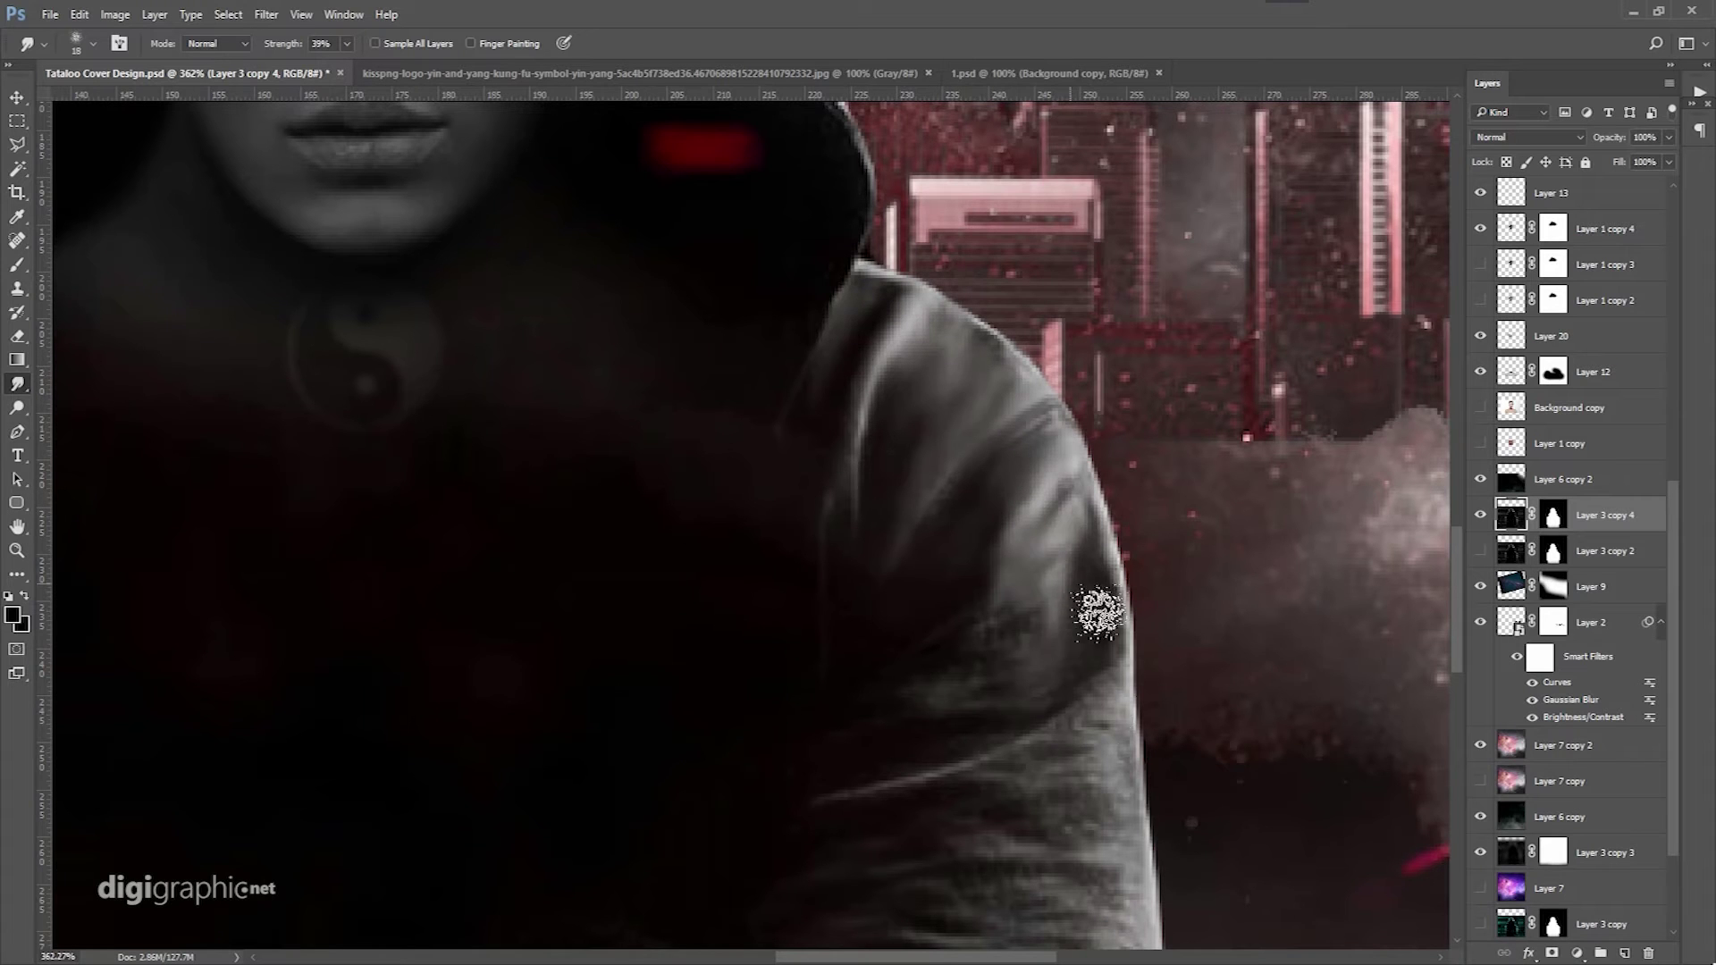
Scroll the view to inspect the hoodie's edges against the surrounding smoke.
scroll(894, 580, "down", 5)
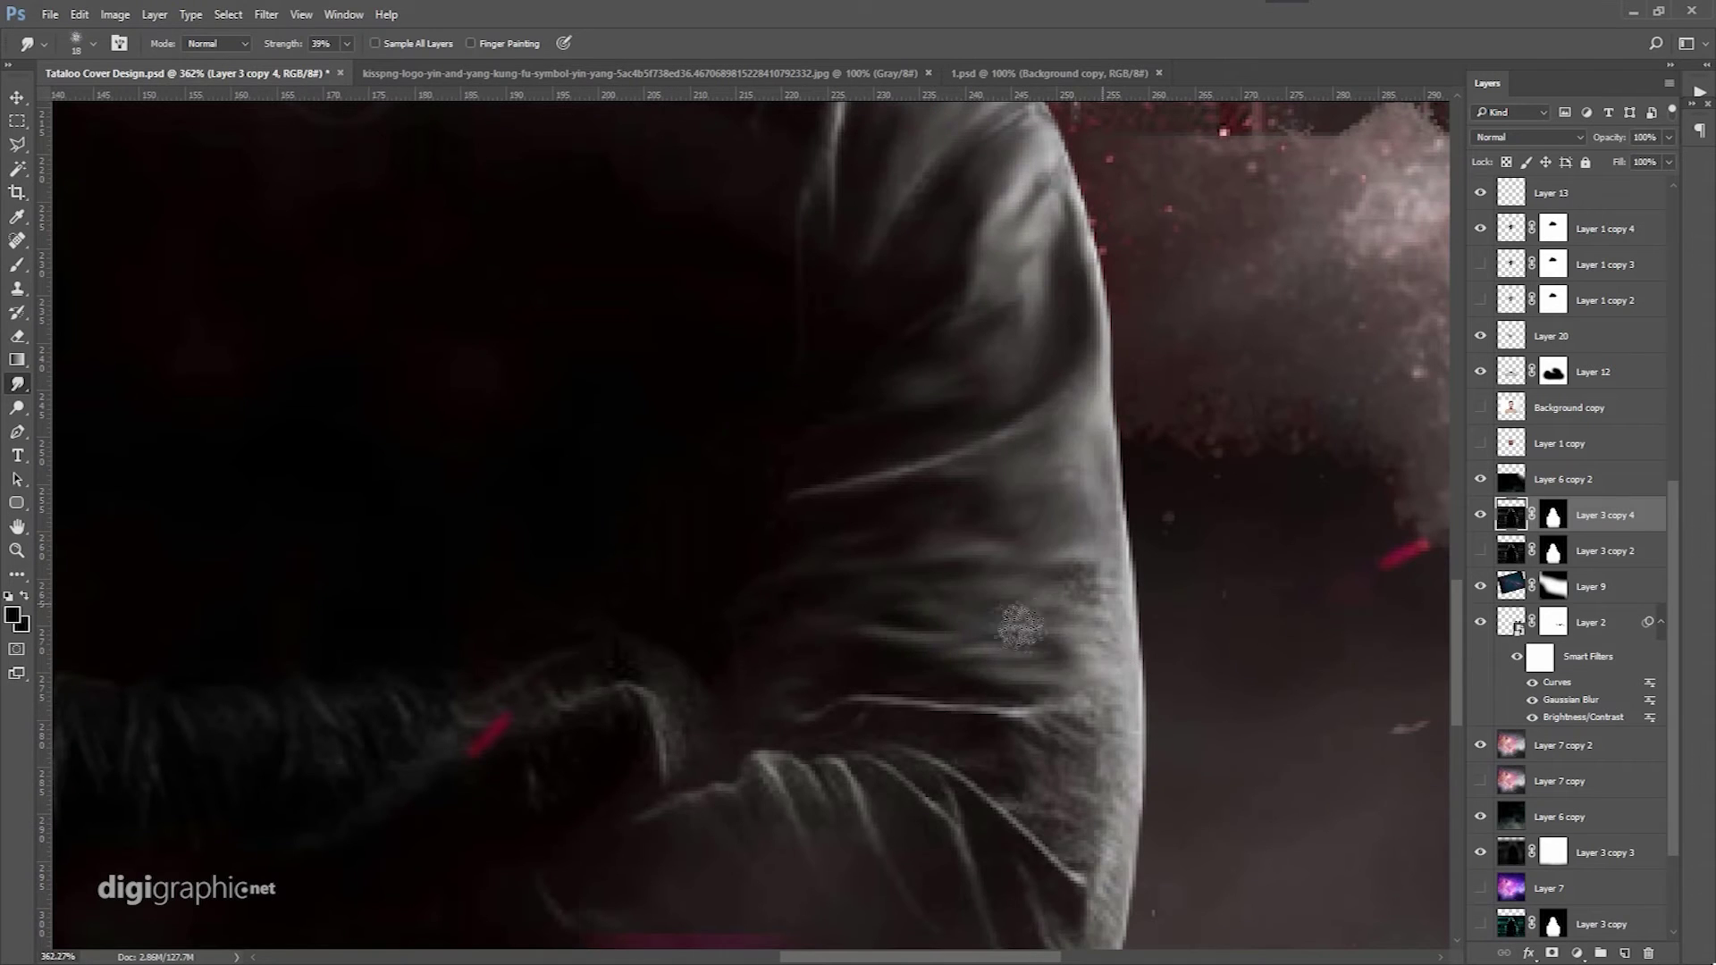
scroll(1021, 628, "down", 5)
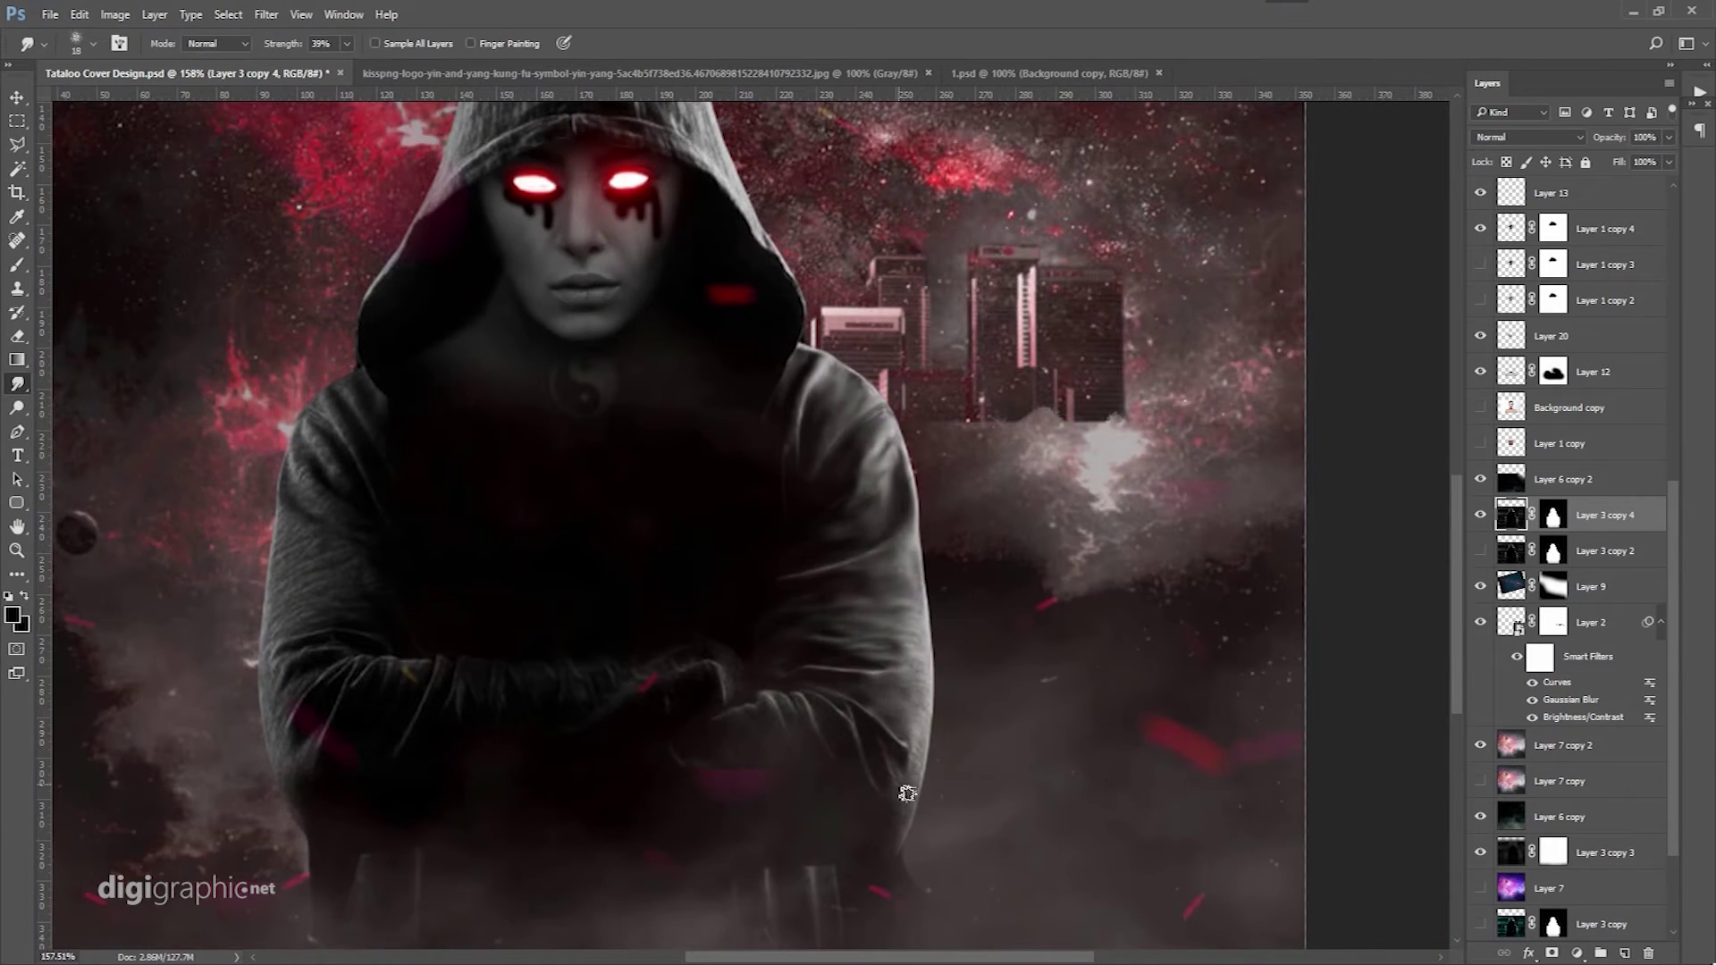
scroll(804, 726, "down", 1)
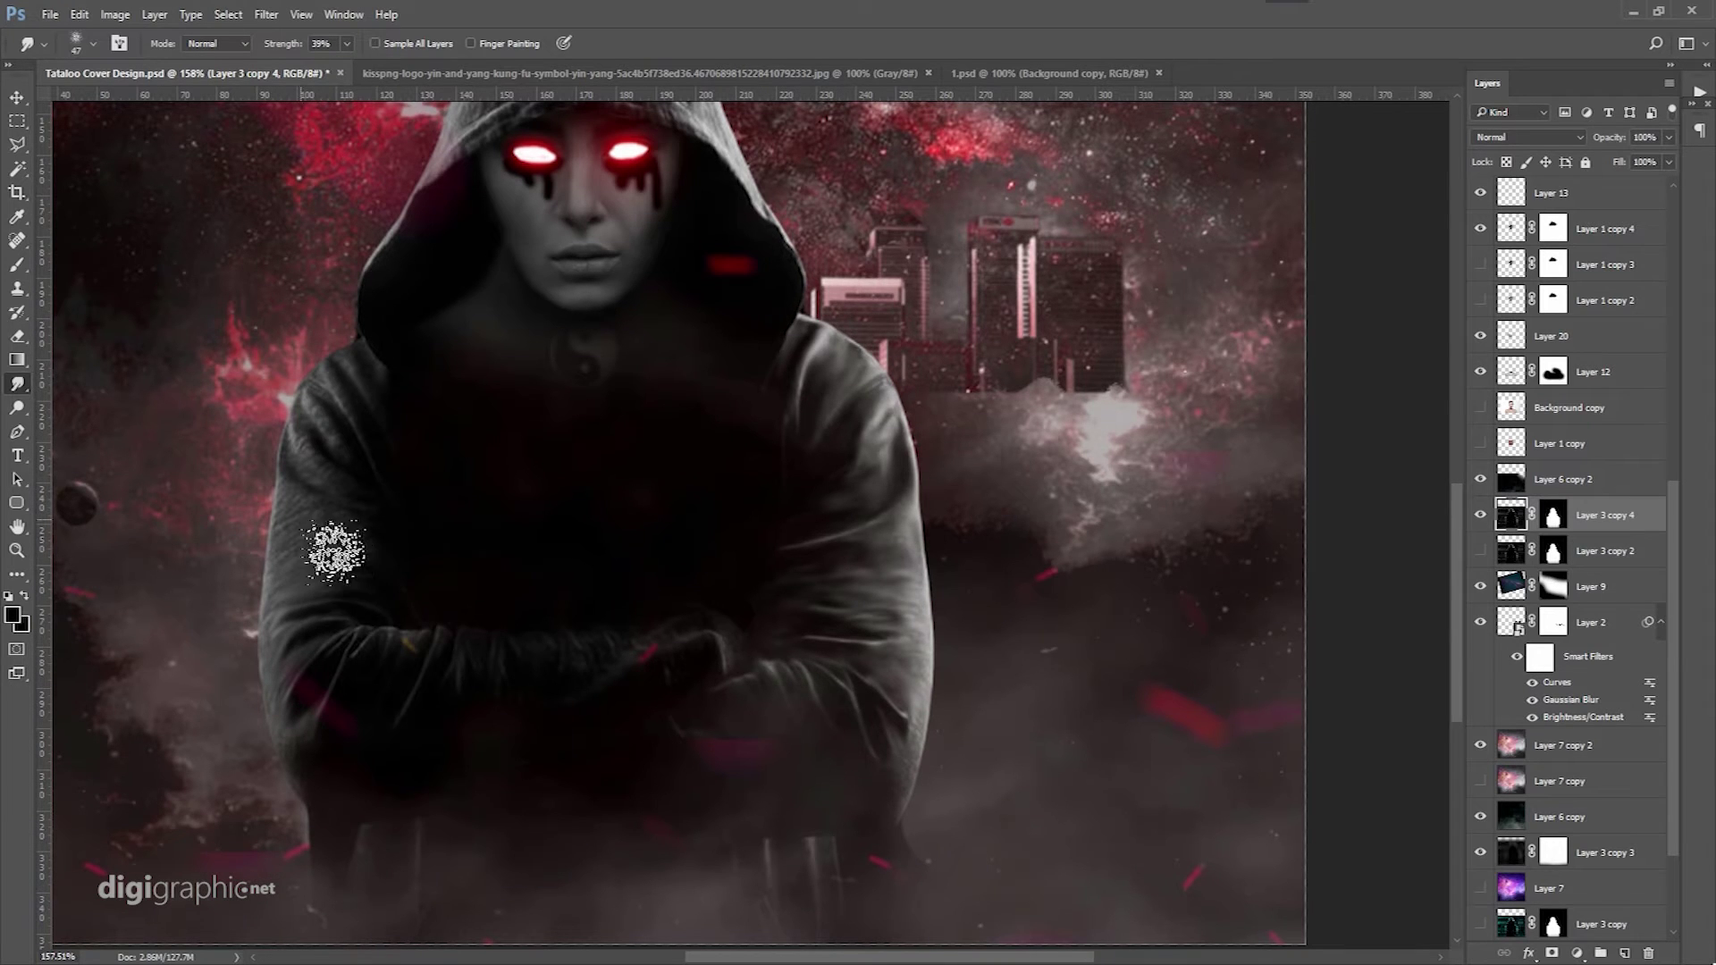
scroll(429, 394, "up", 6)
scroll(766, 384, "up", 3)
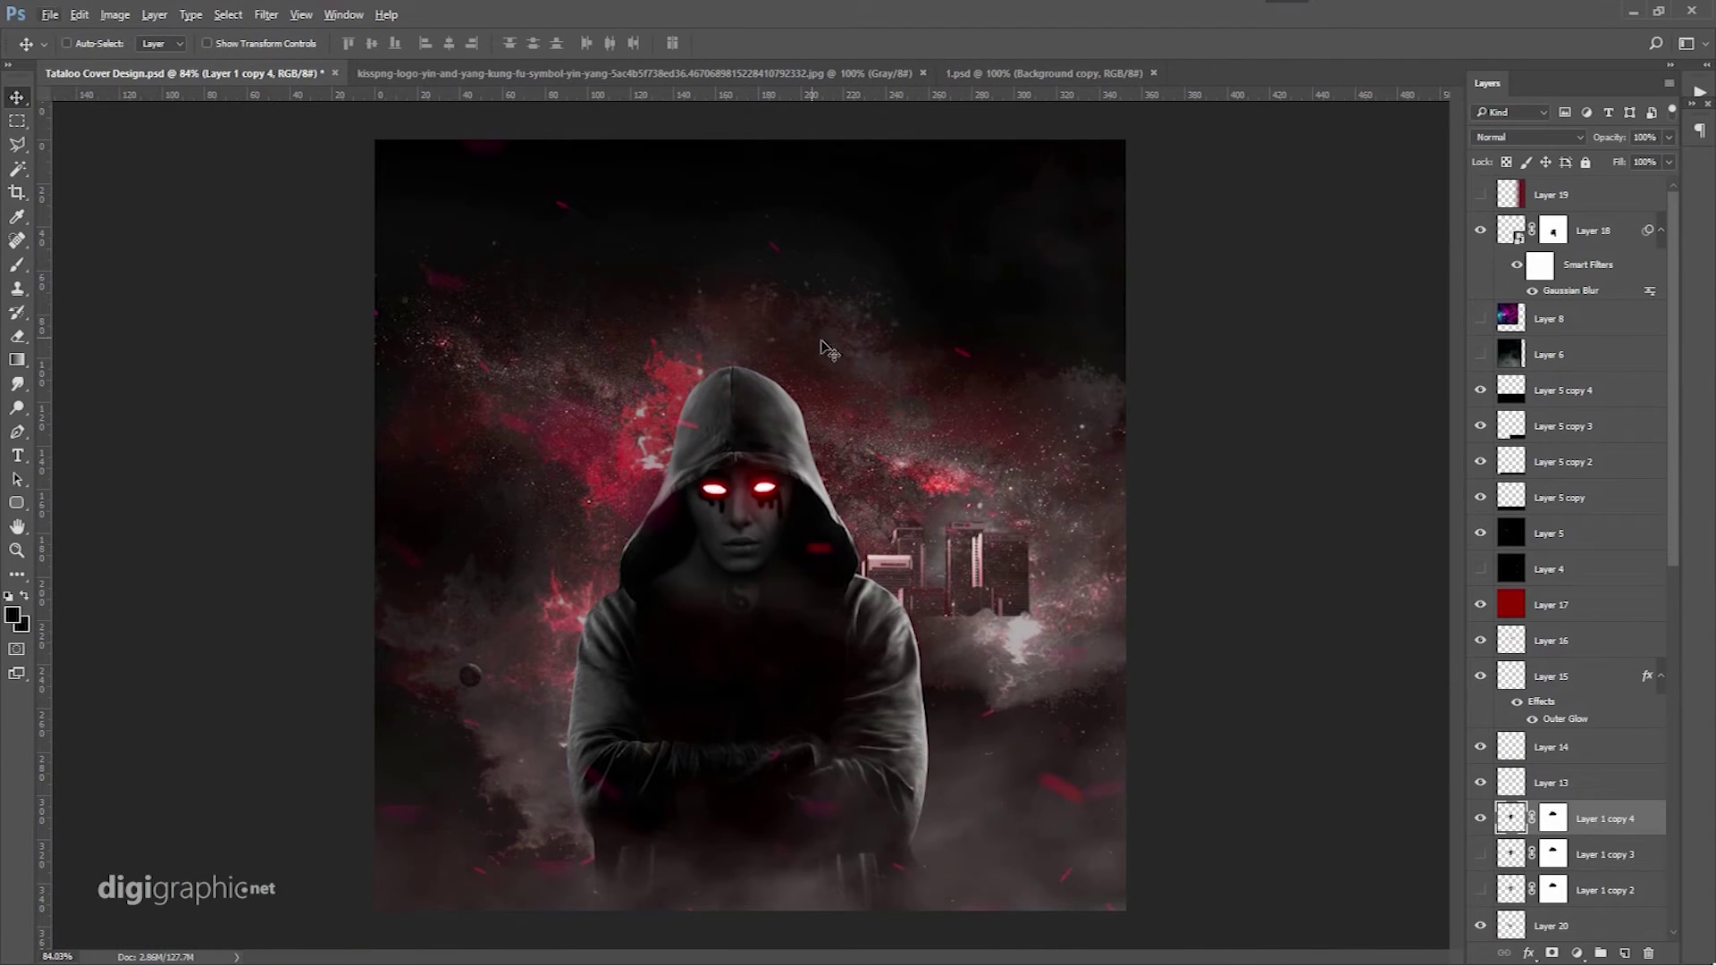
Enlarge the white V to font size 150 and commit it.
scroll(597, 421, "up", 5)
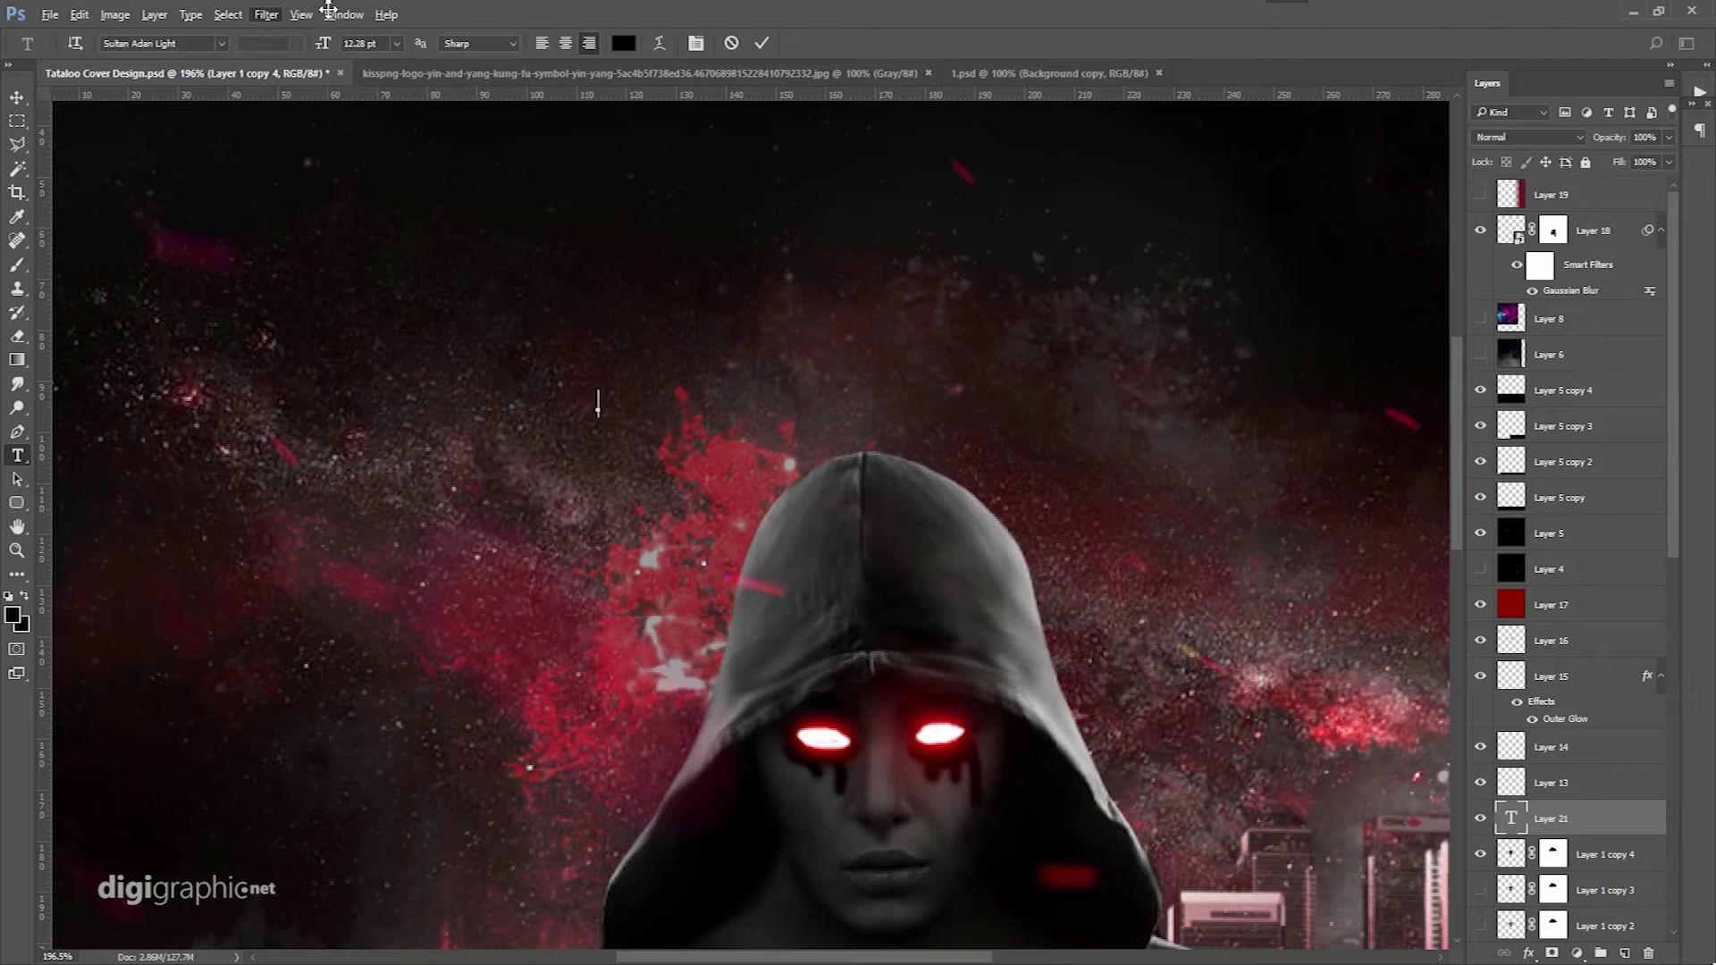
type("150")
key("Return")
type("V")
key("ctrl+Return")
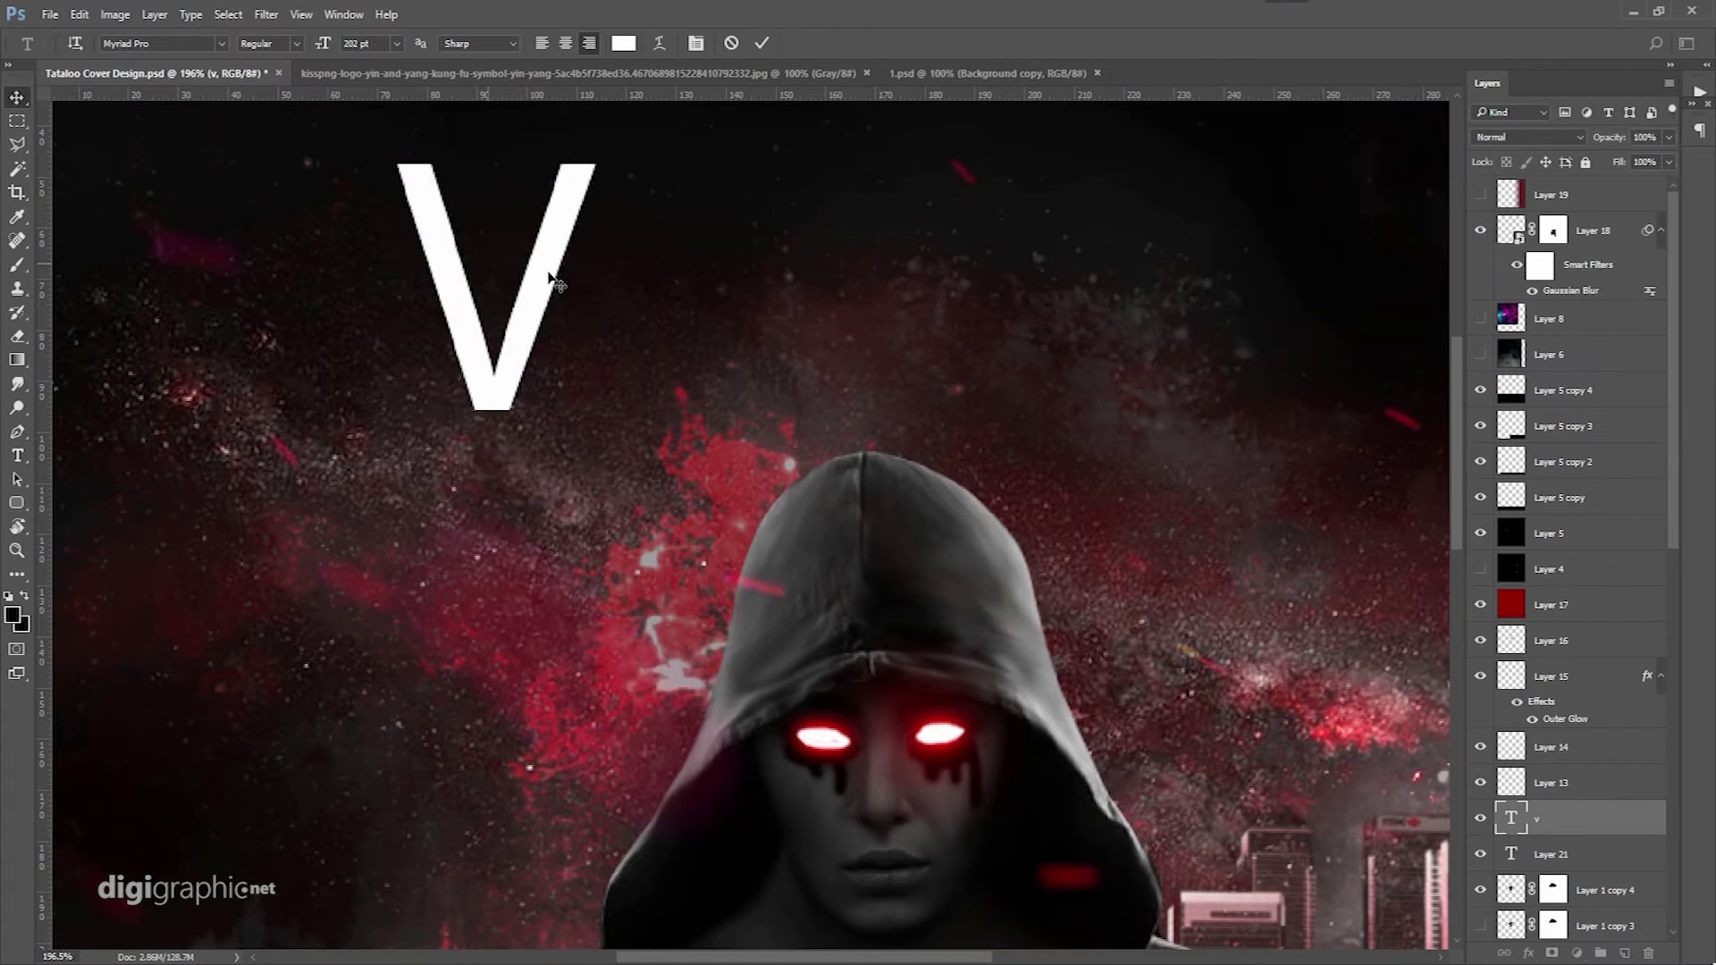
key("ctrl+t")
Arrange the mirrored Vs into a smaller XX logo near the top of the cover.
left_click_drag(733, 501, 873, 268)
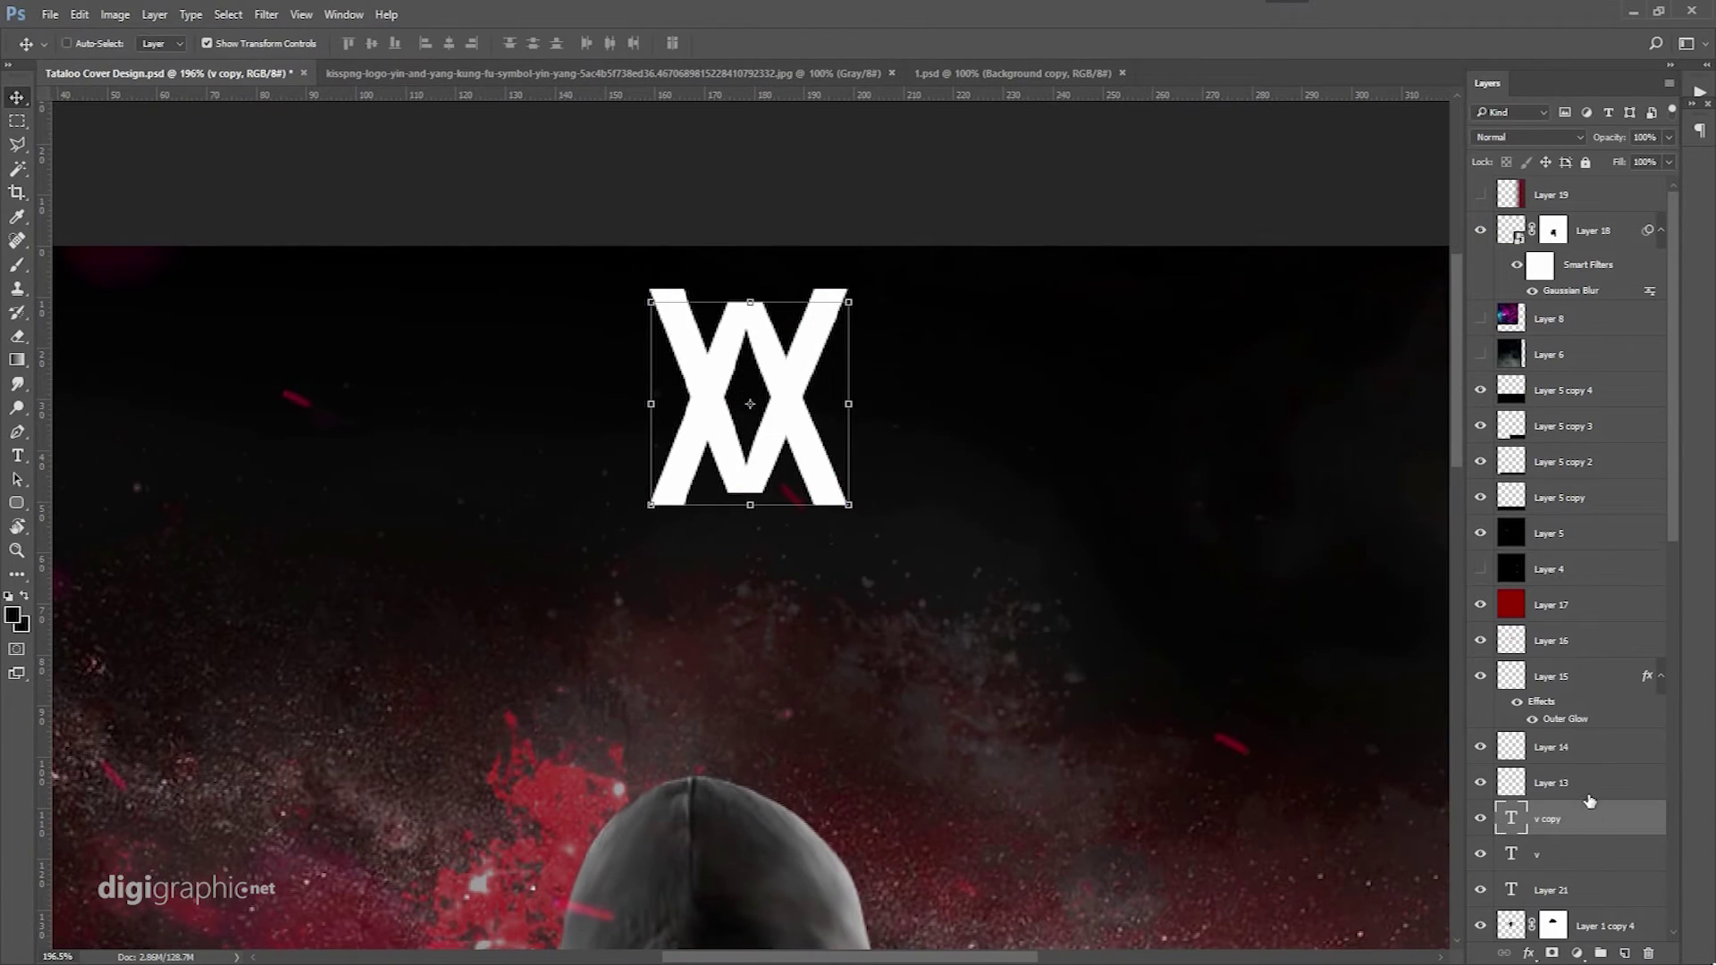
left_click_drag(715, 420, 784, 431)
left_click_drag(819, 516, 772, 467)
left_click_drag(715, 321, 722, 317)
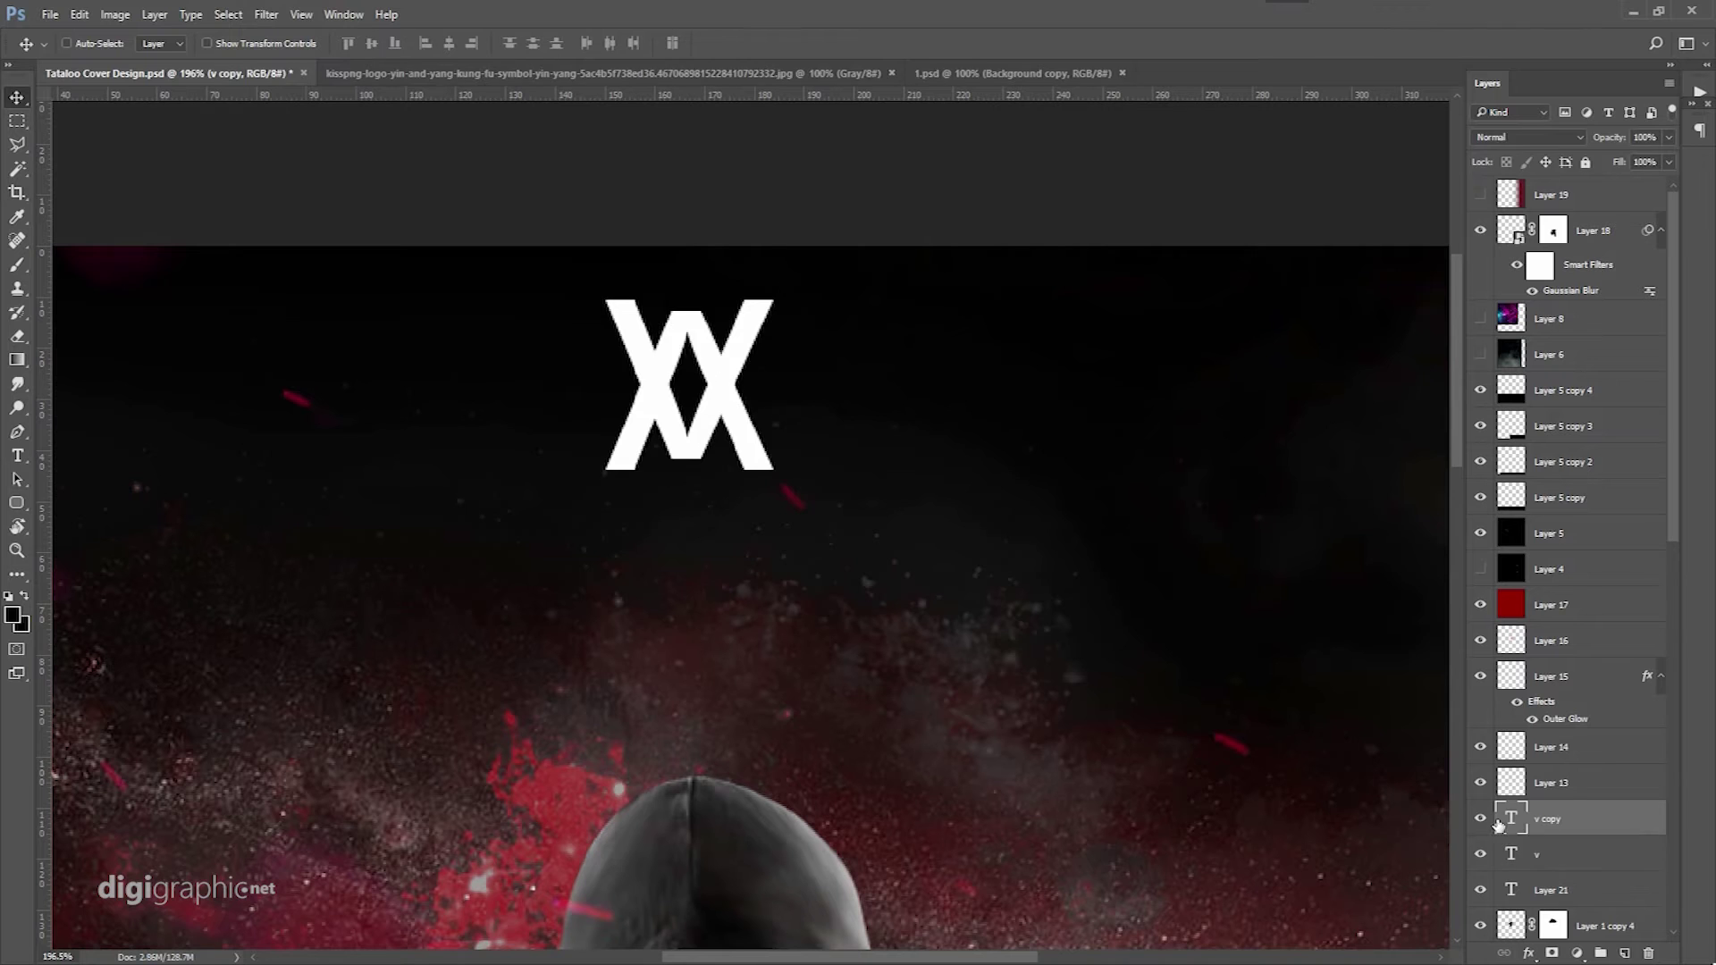
left_click_drag(689, 375, 689, 397)
left_click(302, 44)
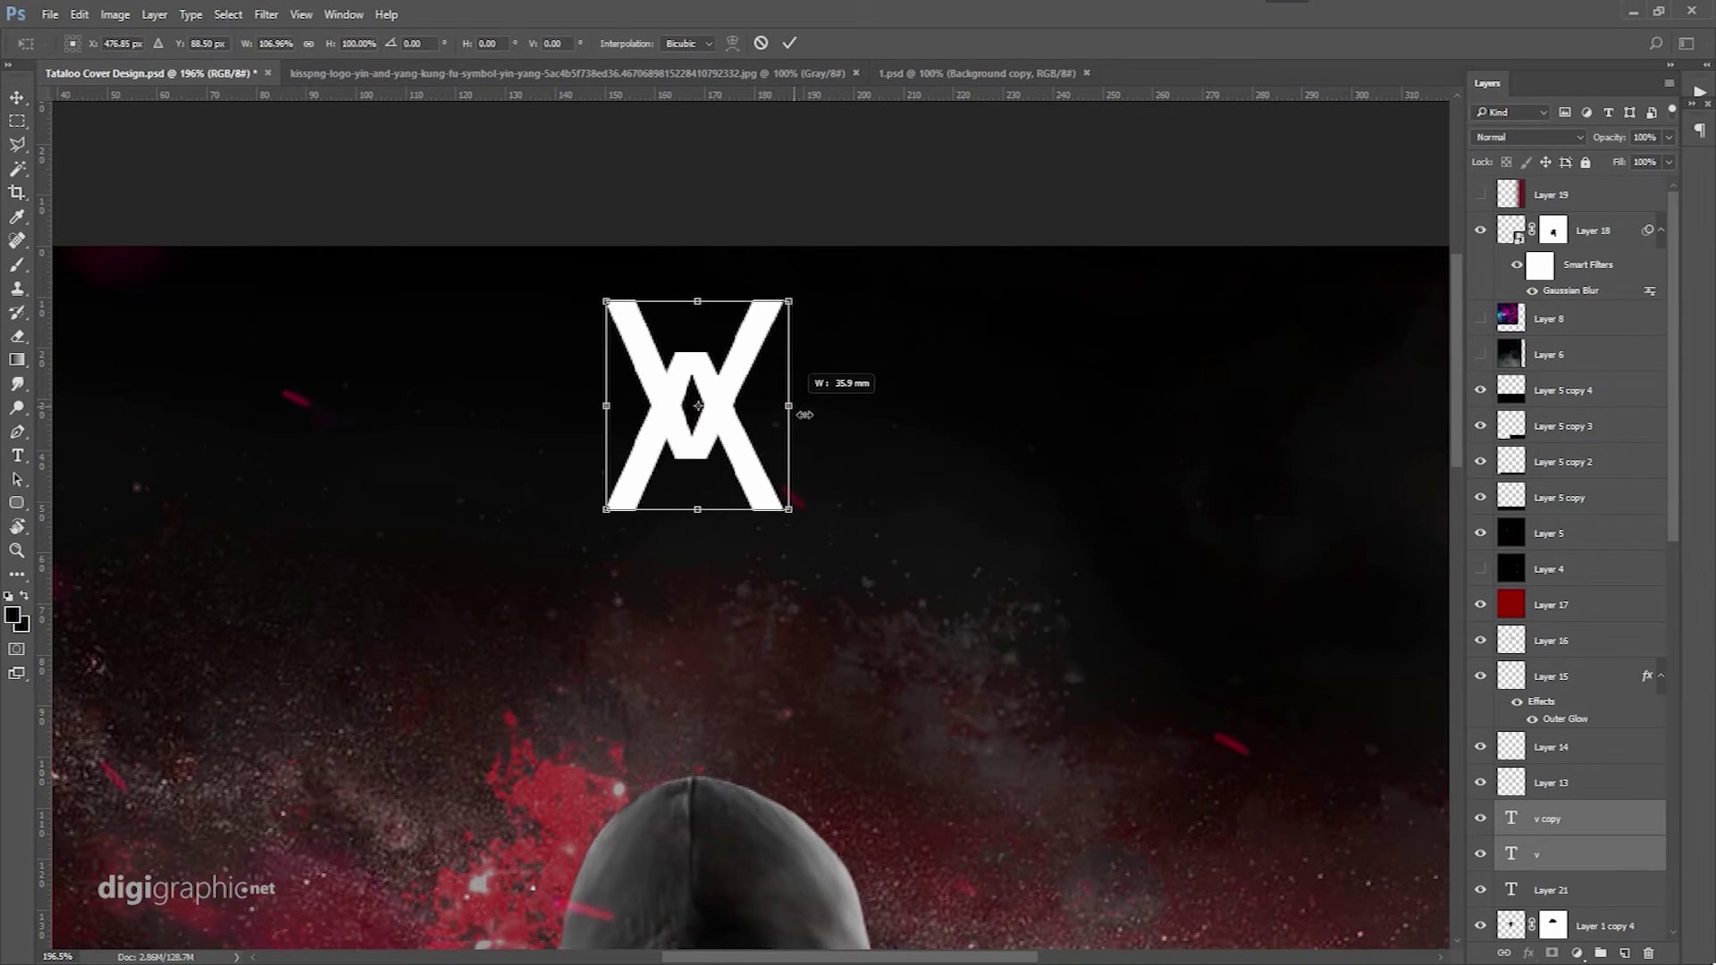
key("ctrl+0")
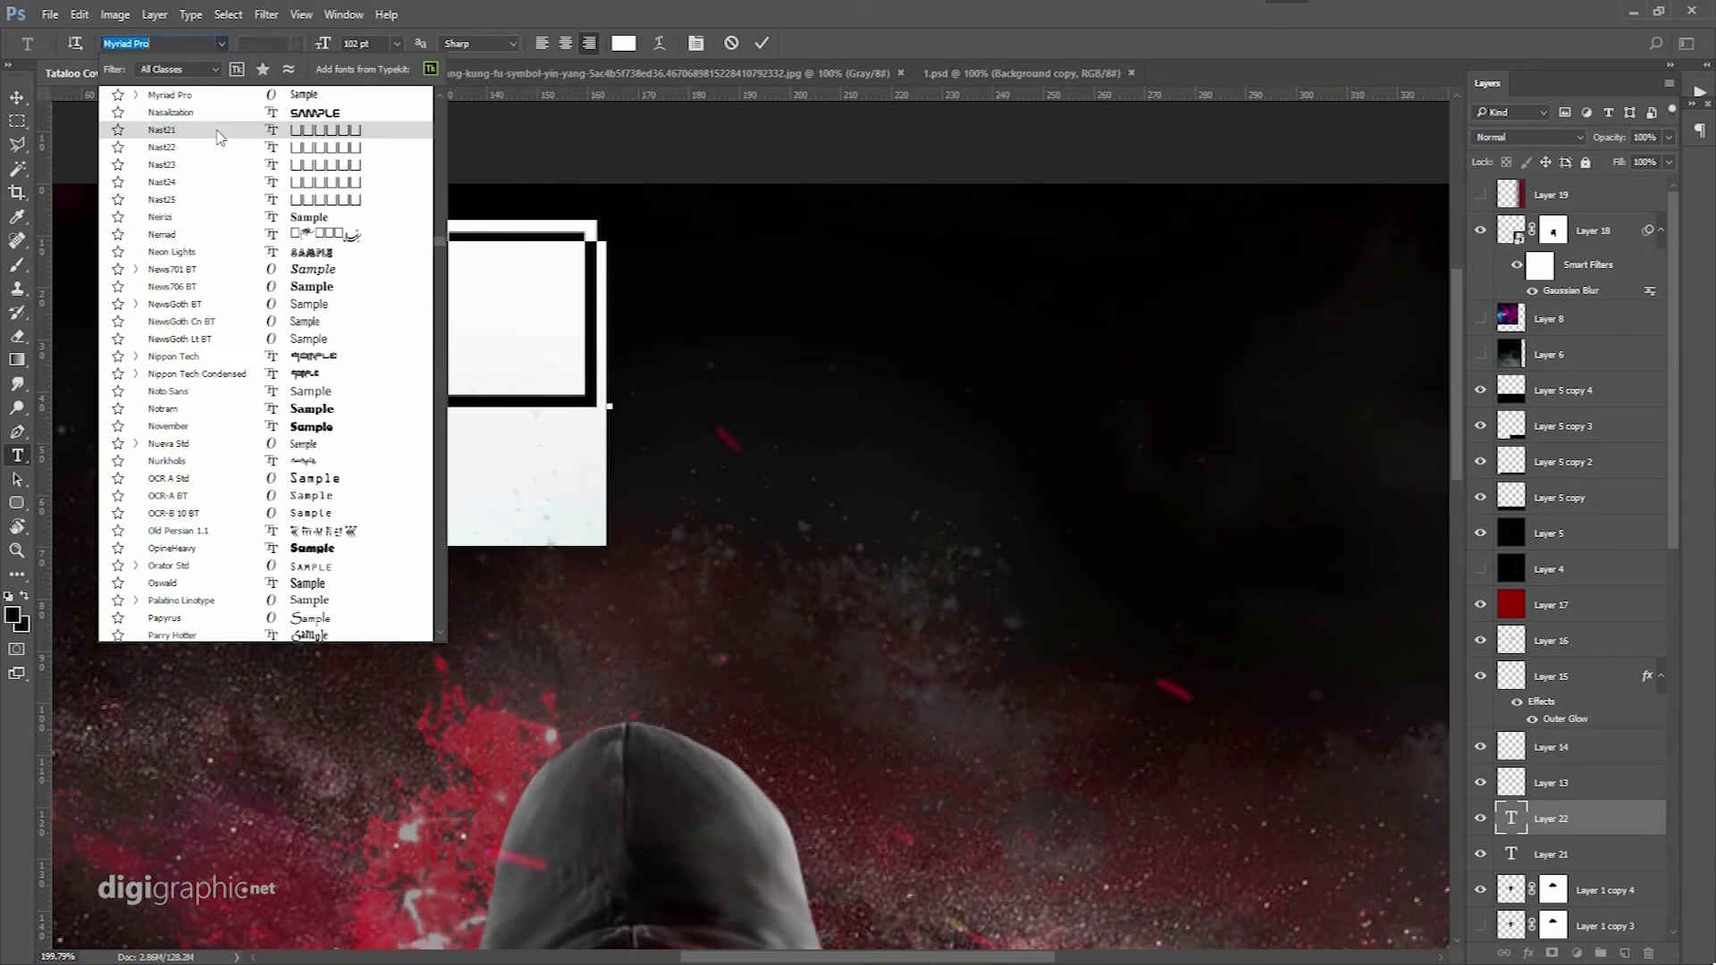
Preview fonts on a new letter V and commit the chosen typeface.
key("Down")
key("Down")
key("Down")
key("Down")
key("Down")
key("Down")
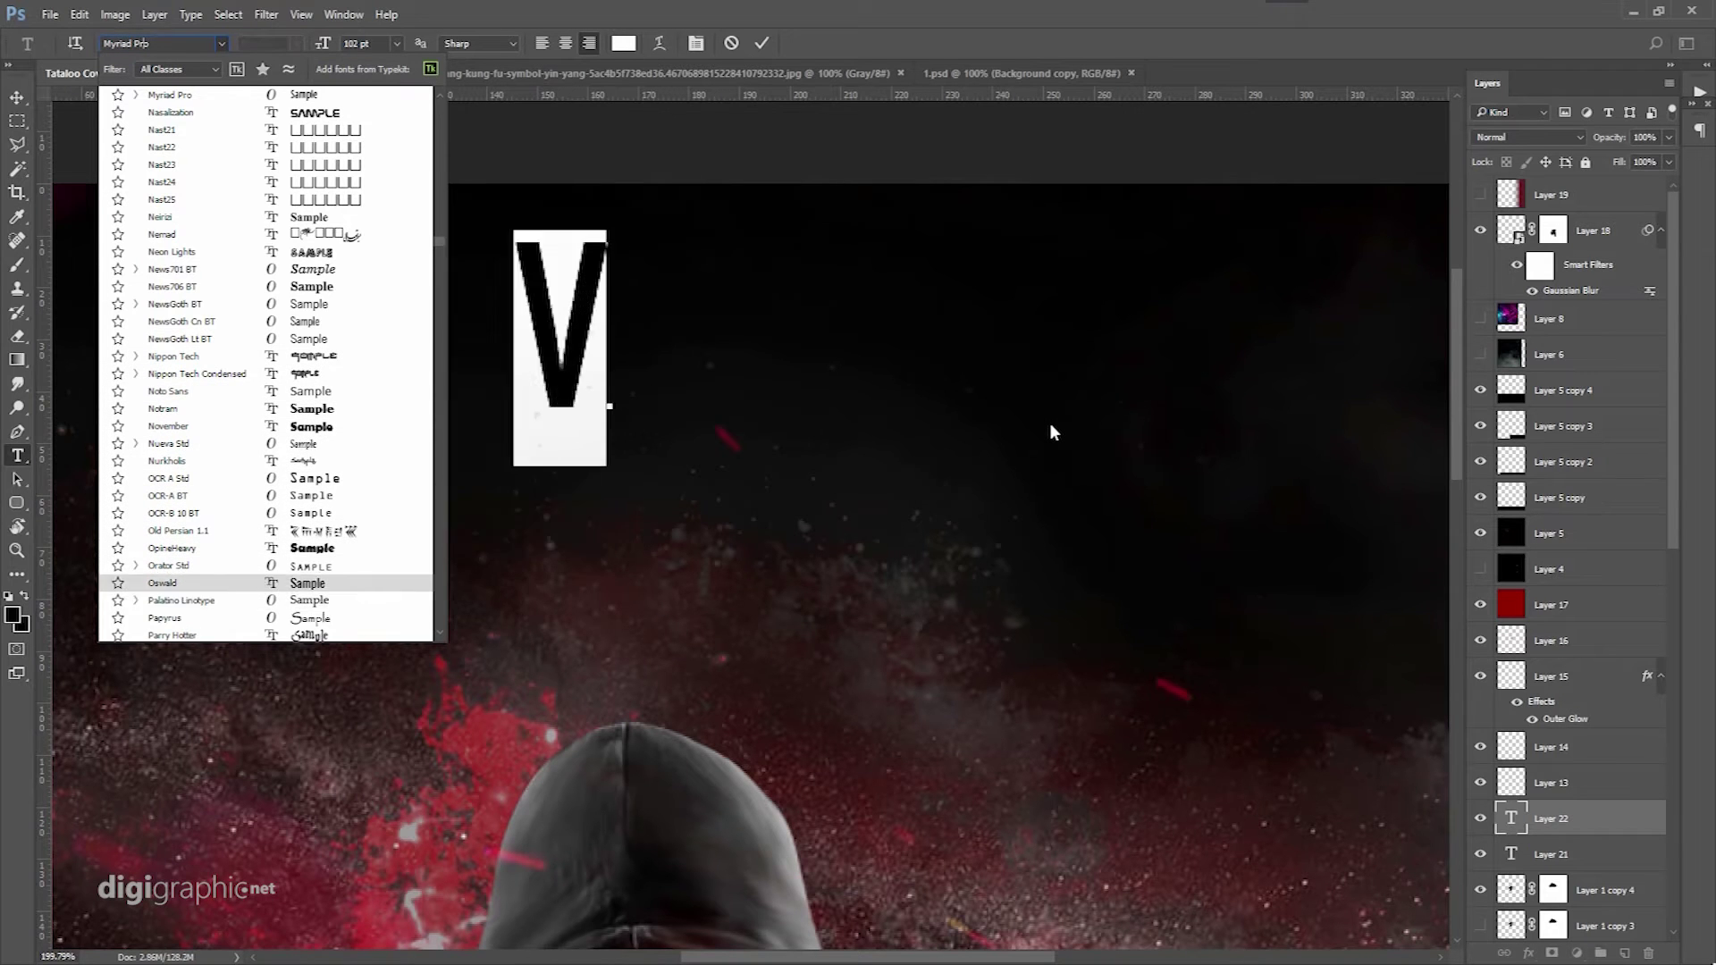
key("Down")
key("Down")
key("Down")
key("Down")
key("Down")
key("Down")
key("Down")
key("Down")
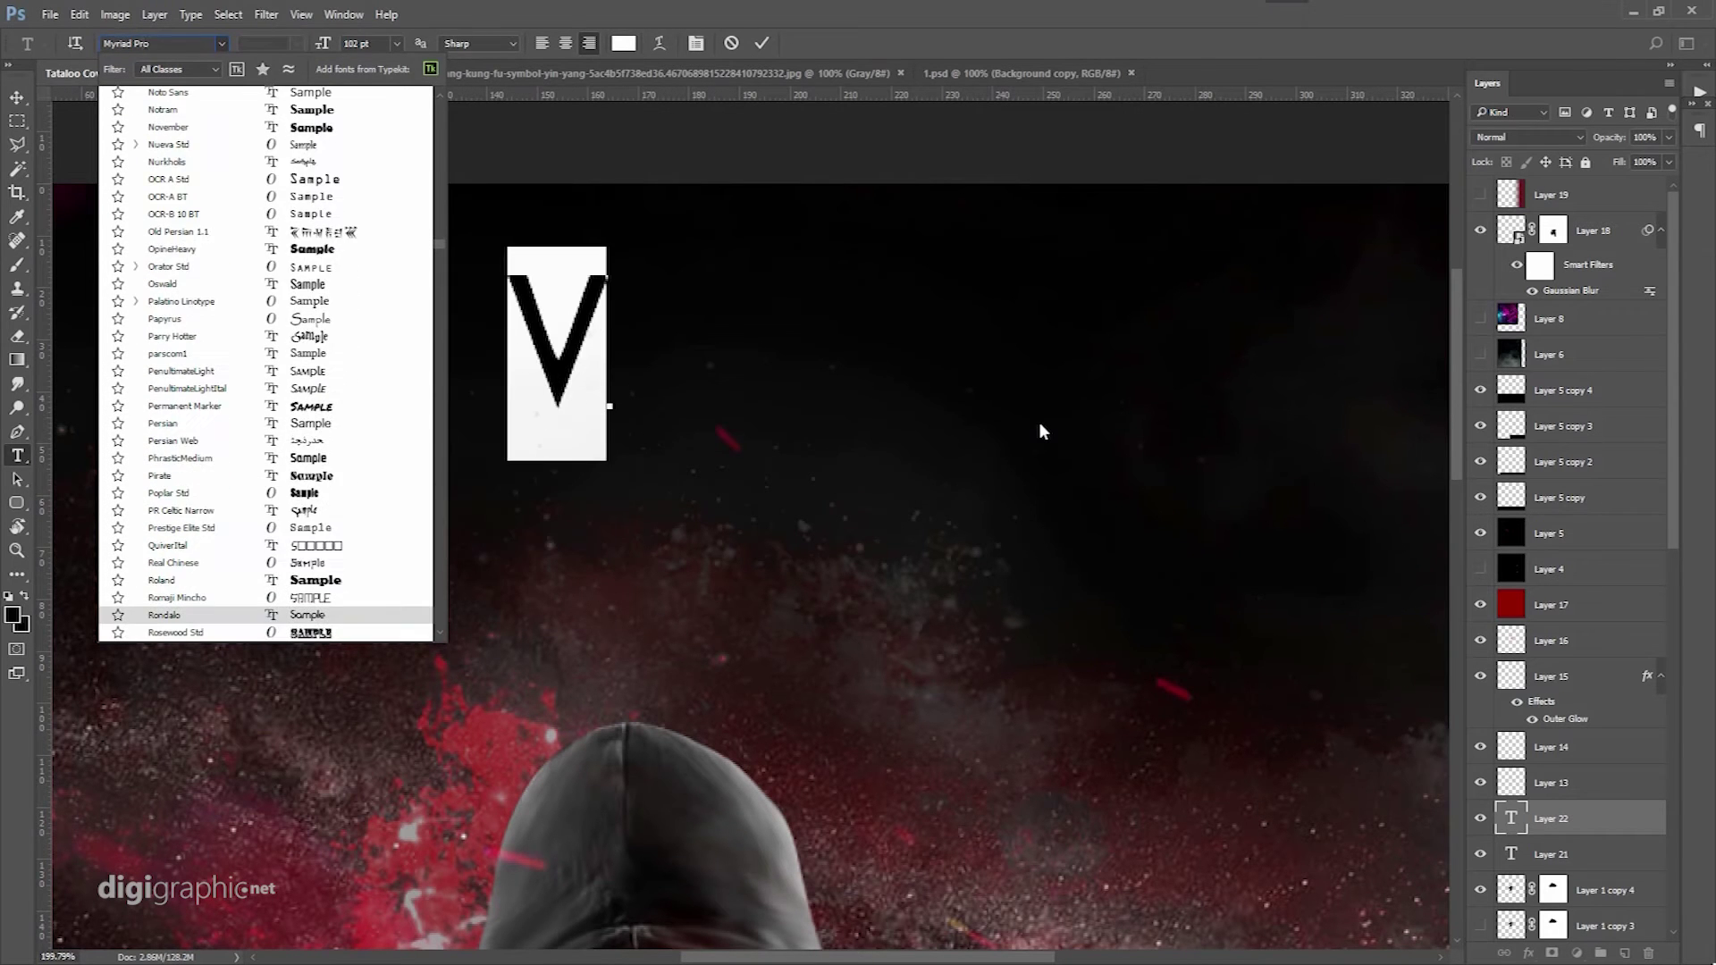
key("ctrl+Return")
key("ctrl+t")
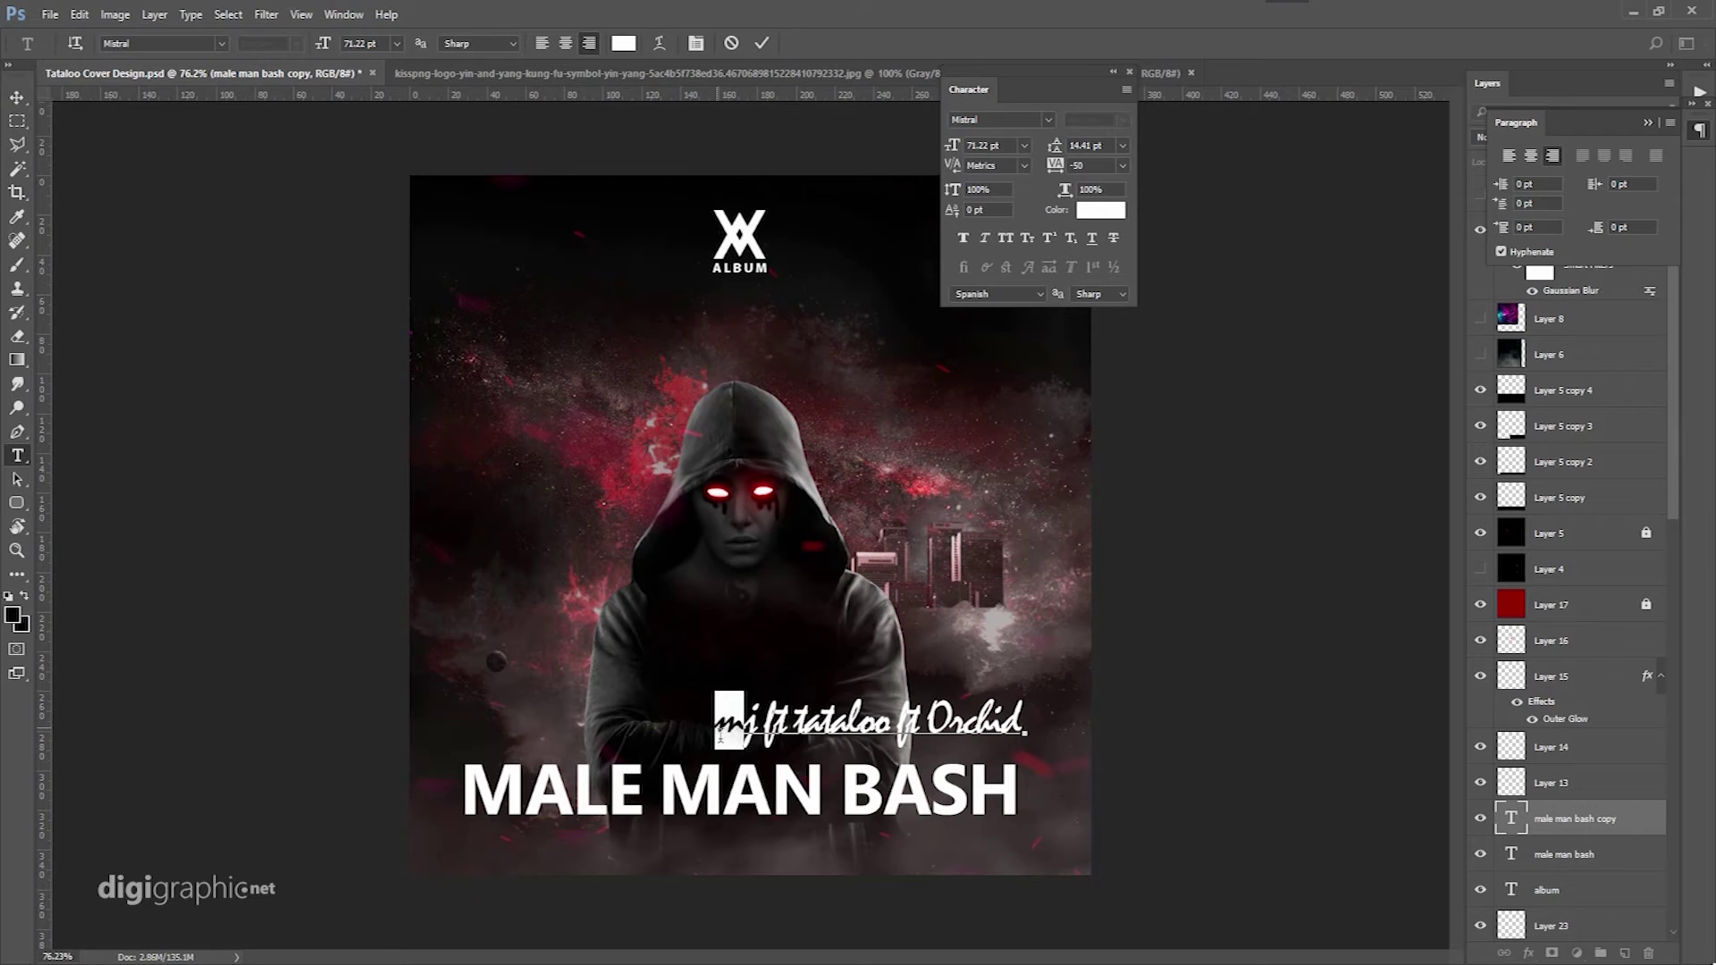
Type the arrangement line, set red as paint colour, and delete an extra glow copy.
type("M")
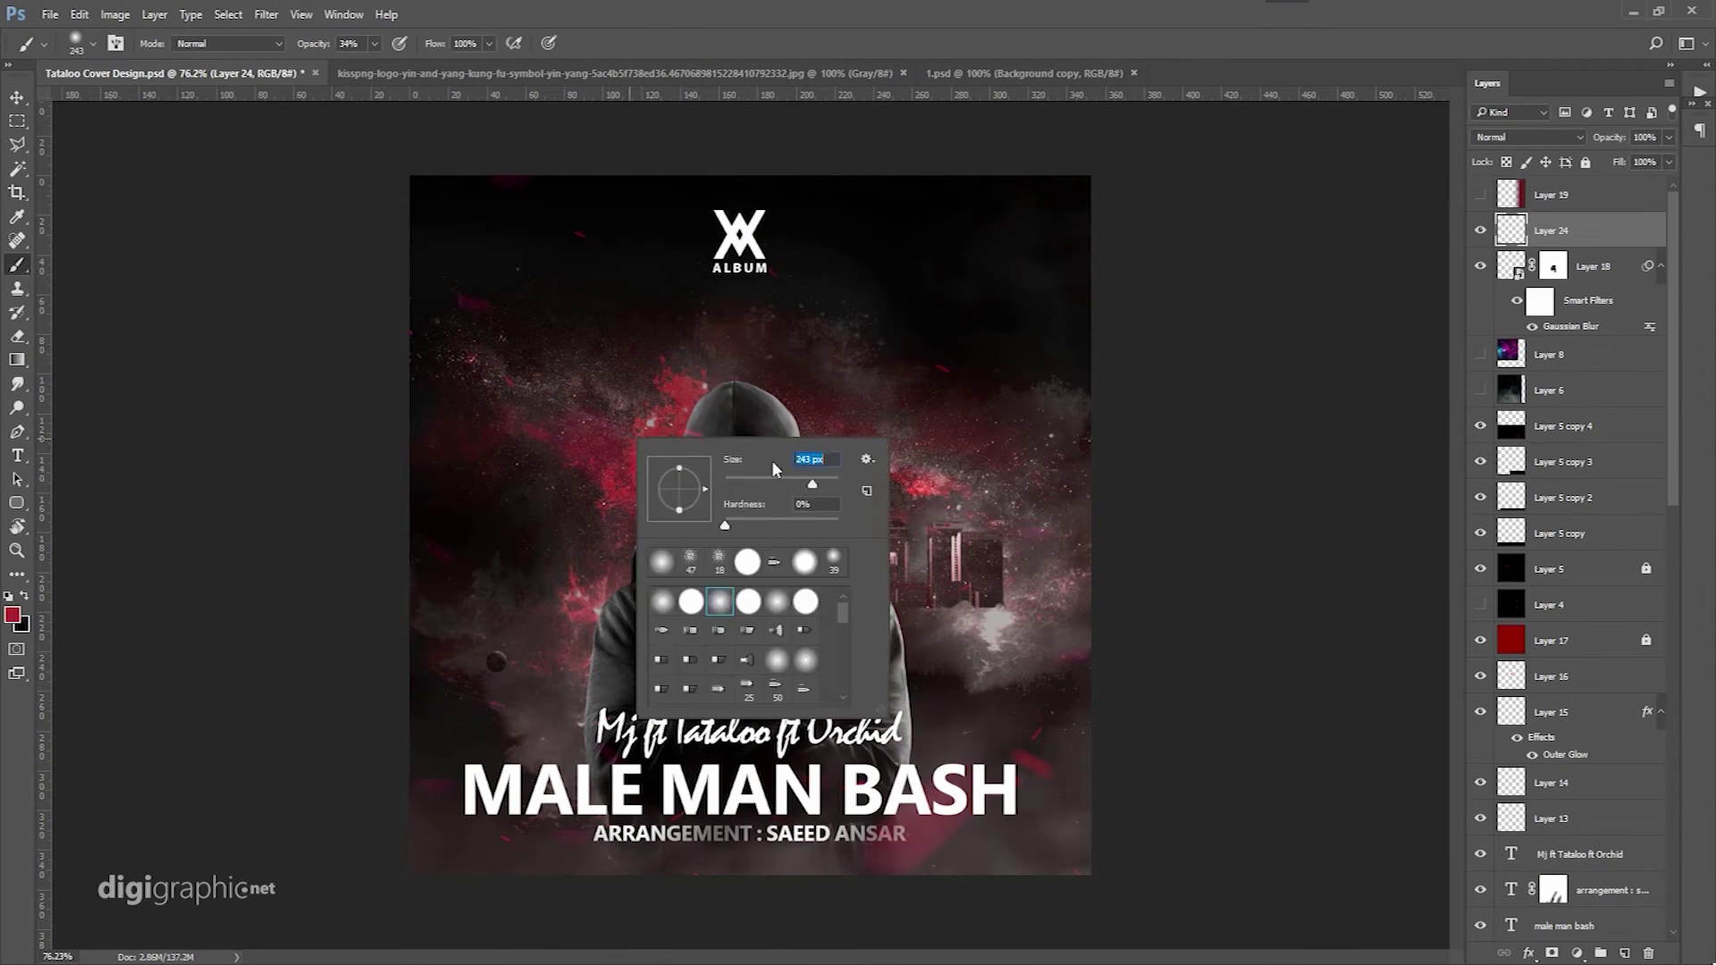
left_click(1640, 105)
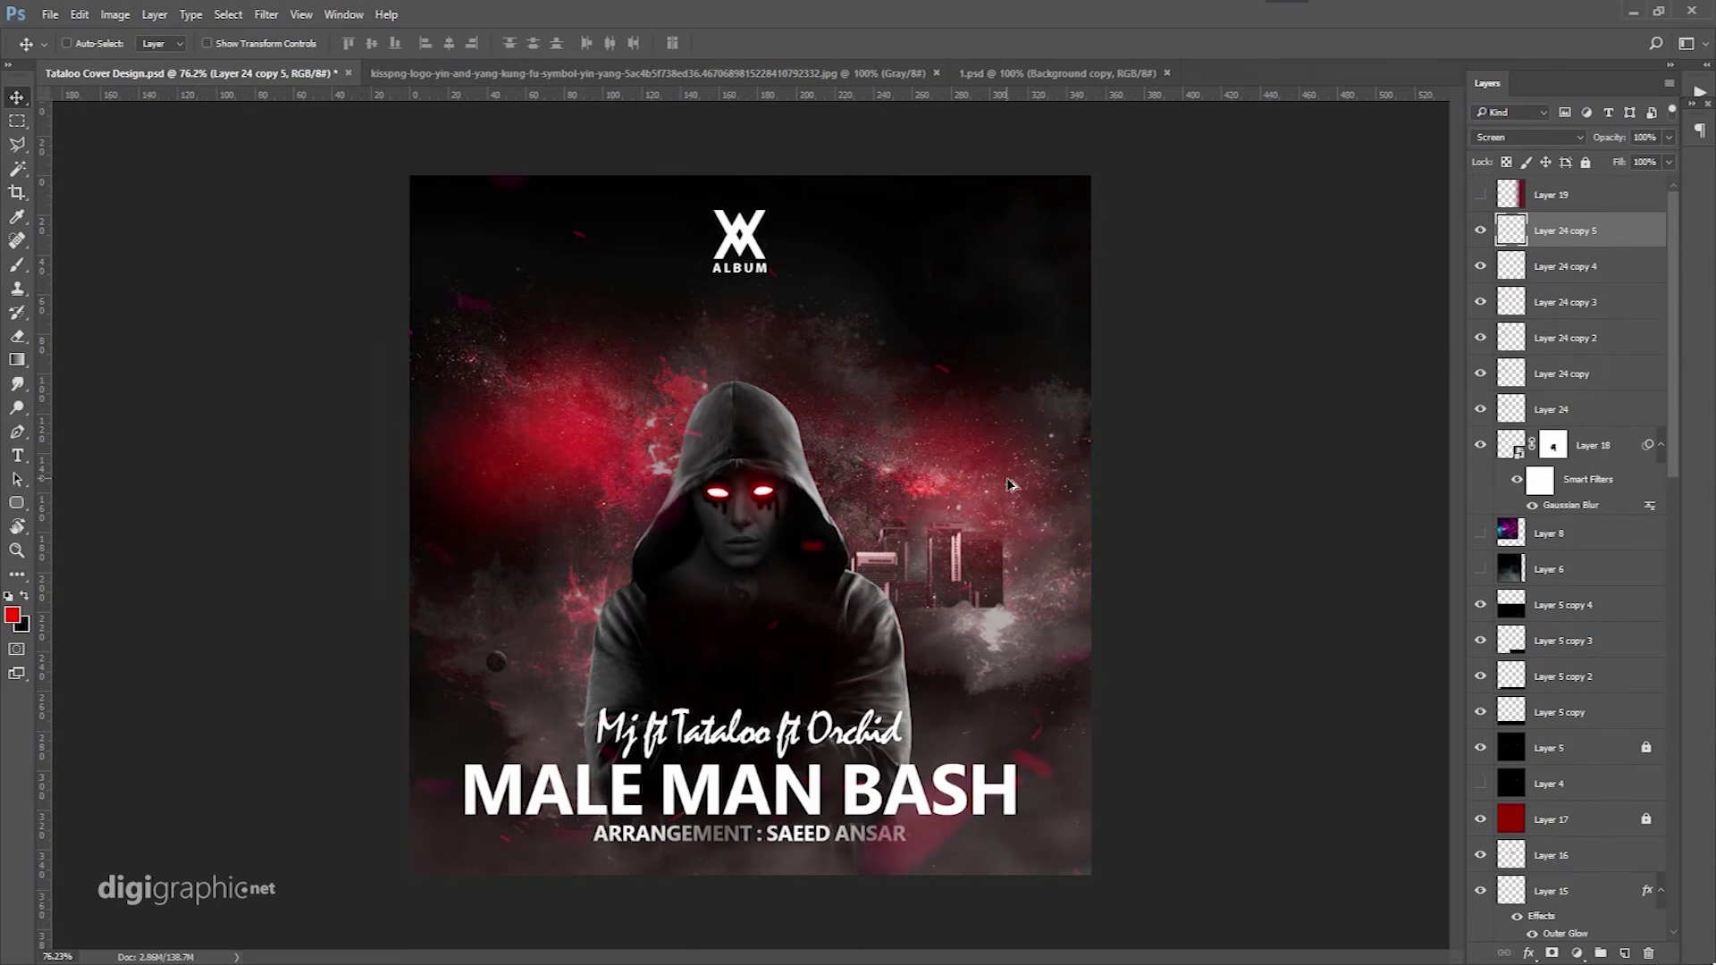
key("Delete")
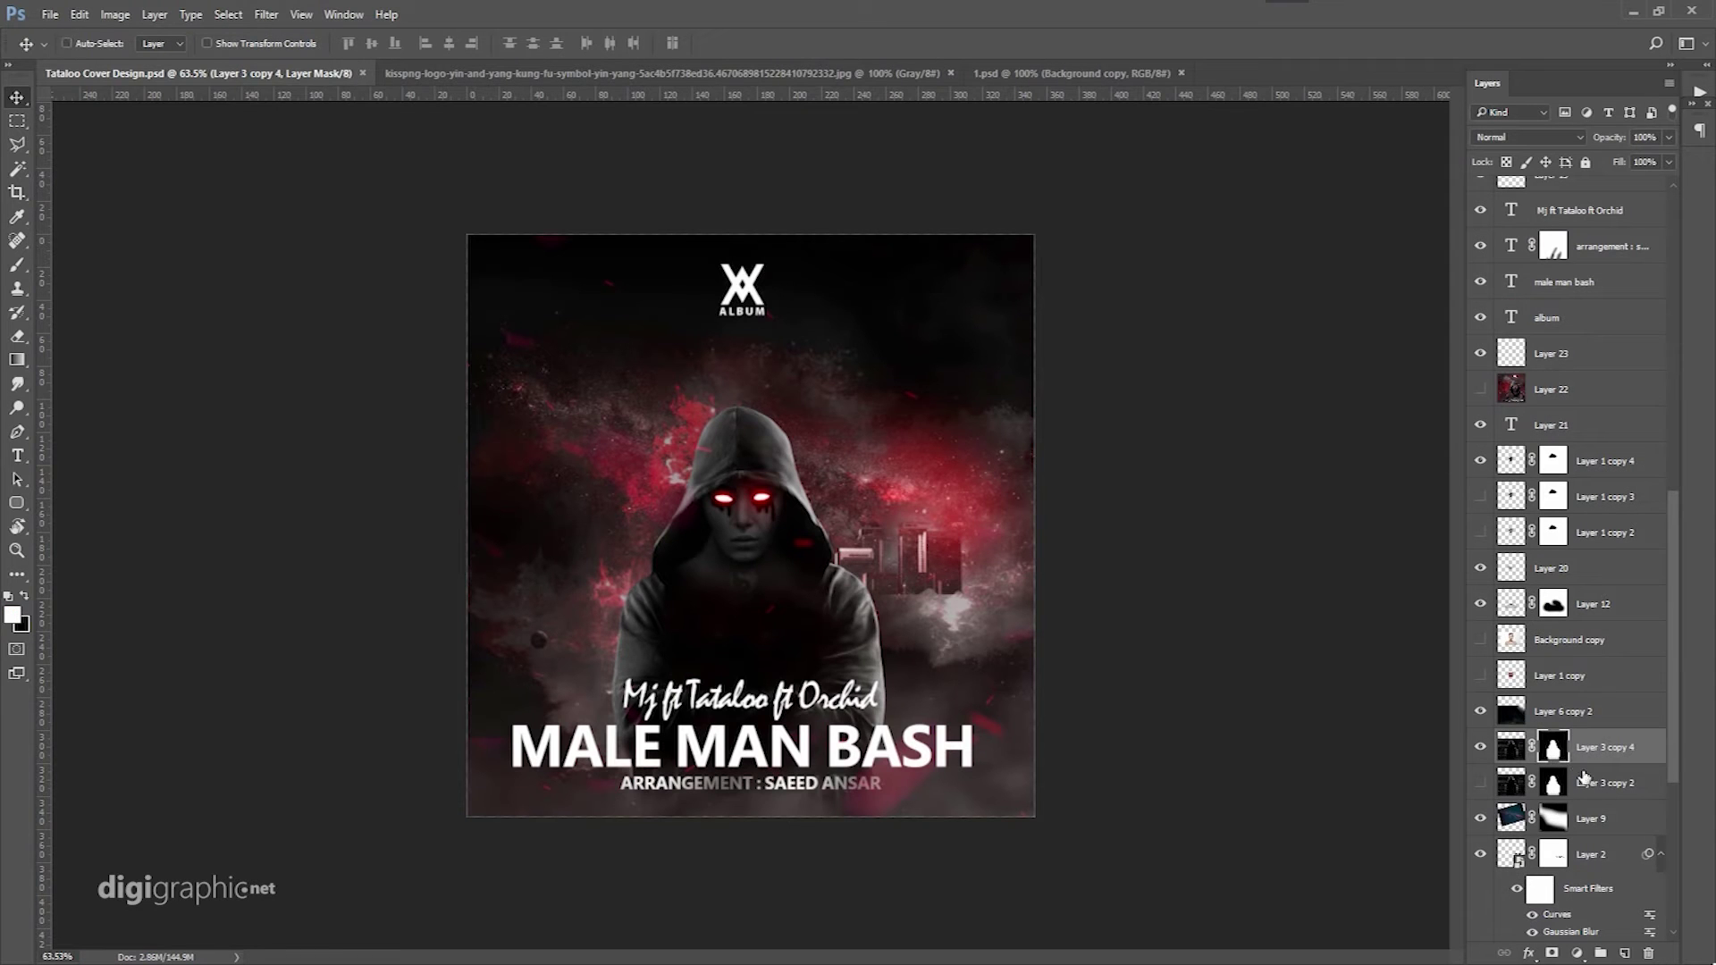
Fill the figure selection white on a new layer, refine it, and blur it into a glow.
key("ctrl+shift+alt+n")
key("alt+BackSpace")
left_click(18, 97)
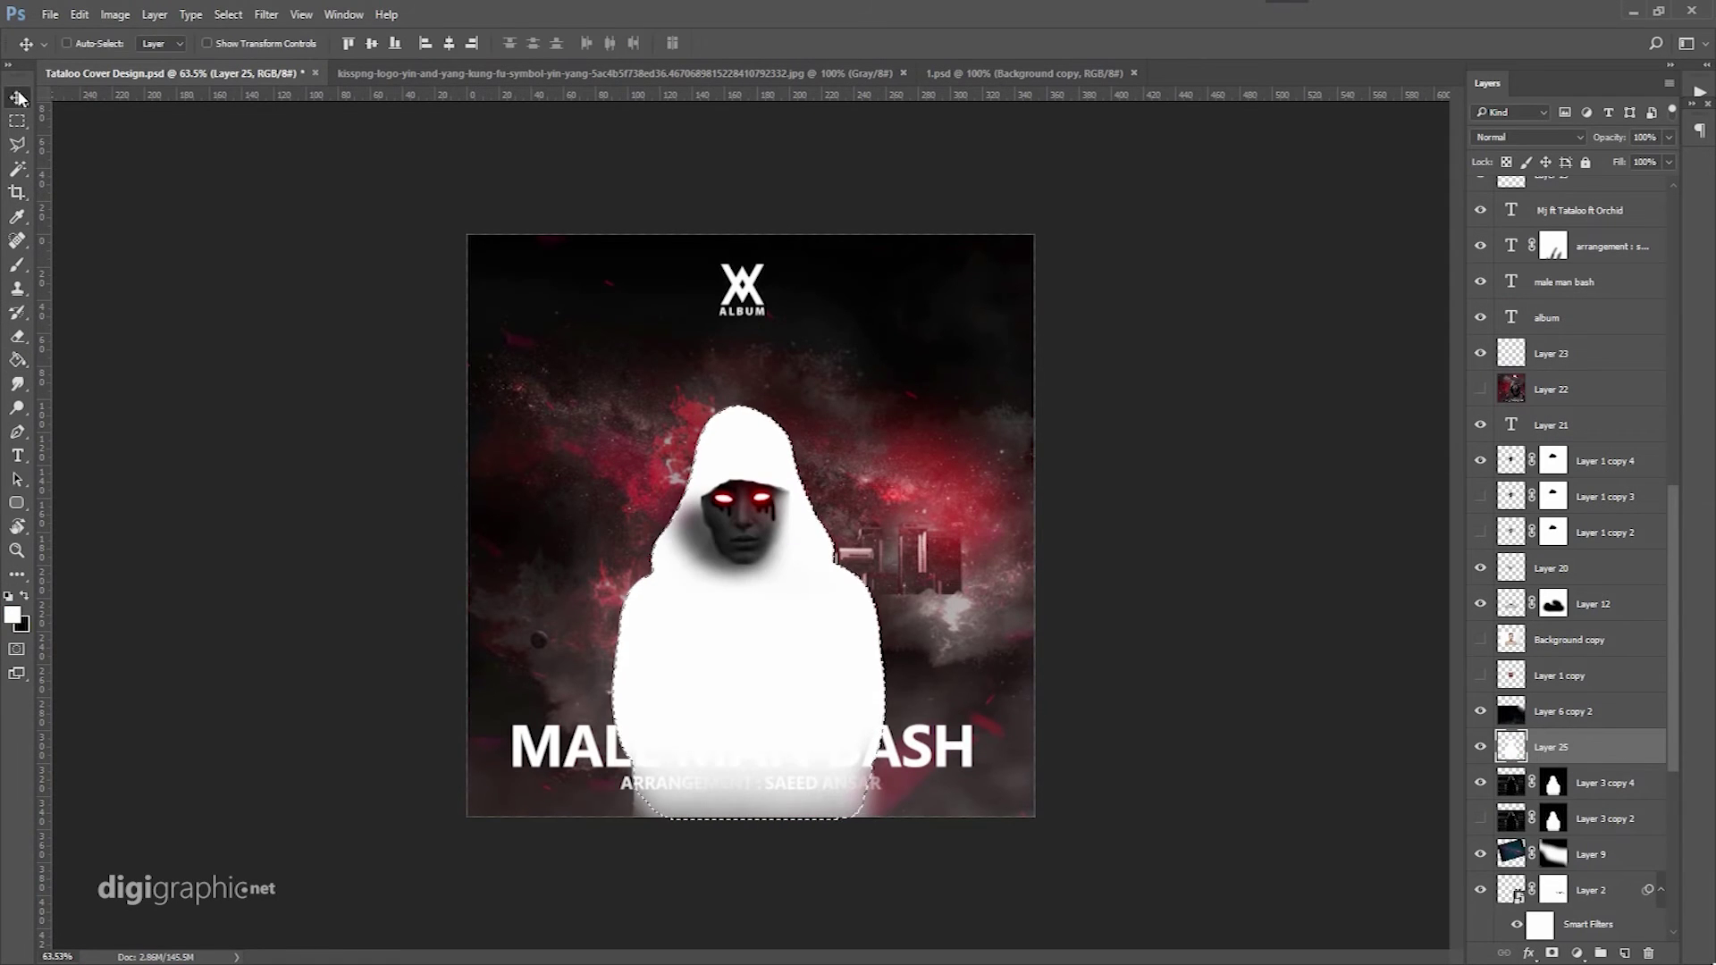
left_click(738, 43)
type("1")
key("Tab")
key("Return")
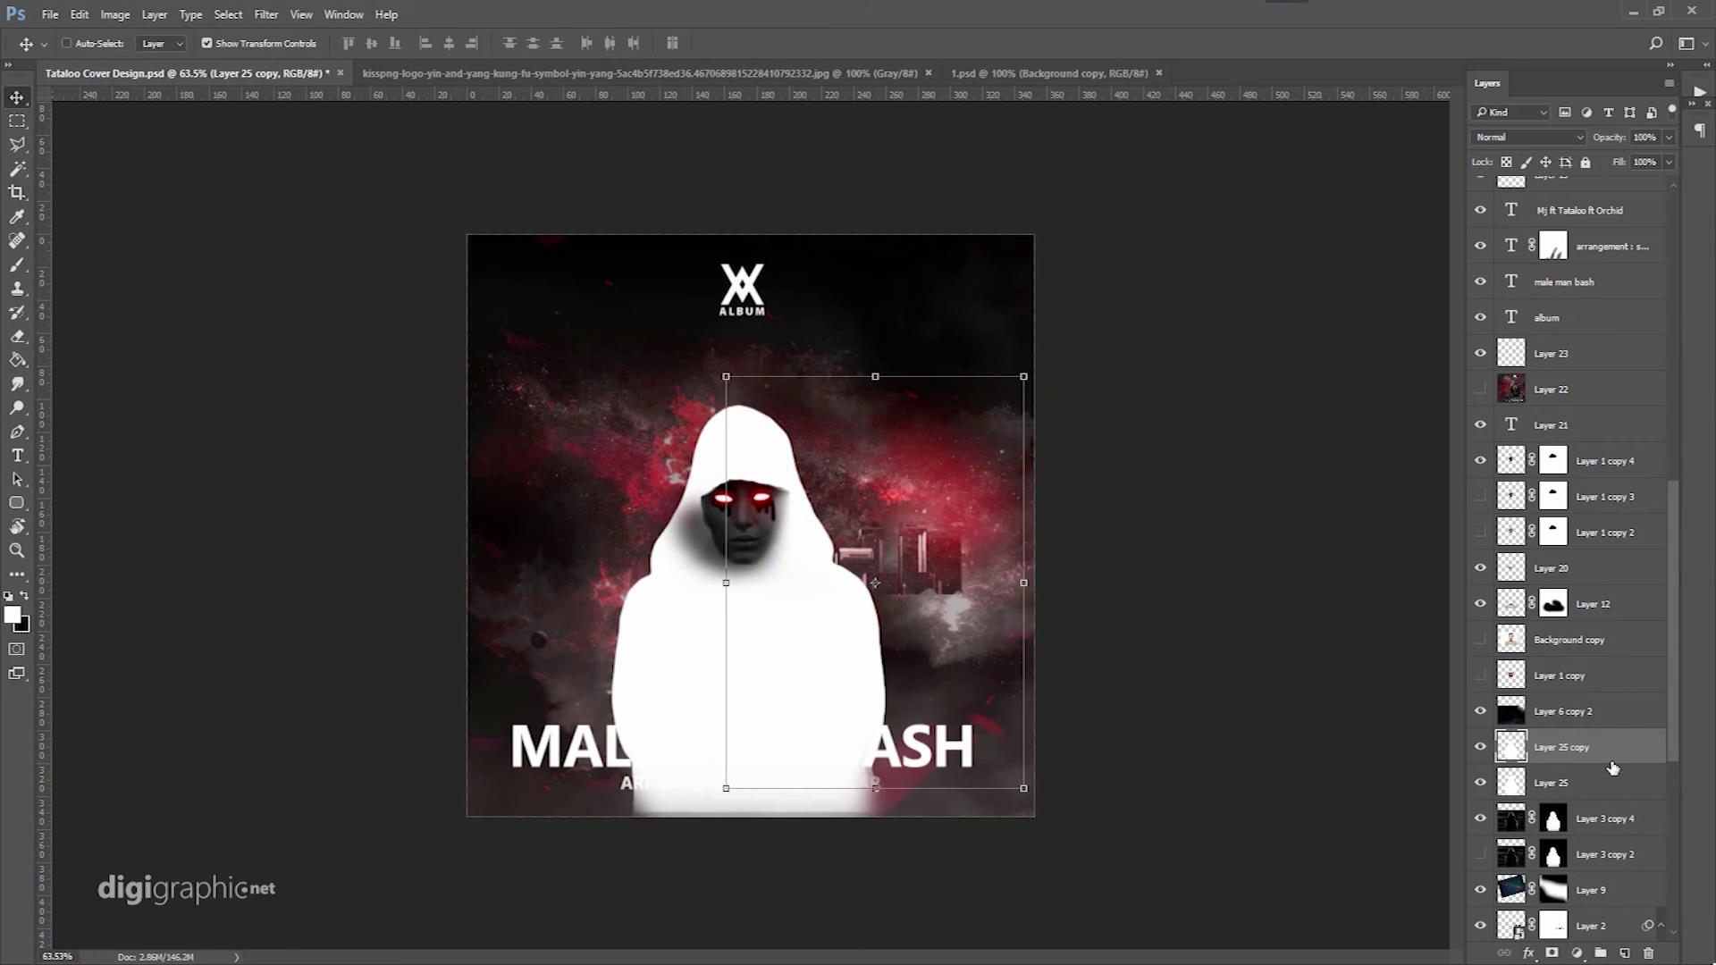
left_click(115, 14)
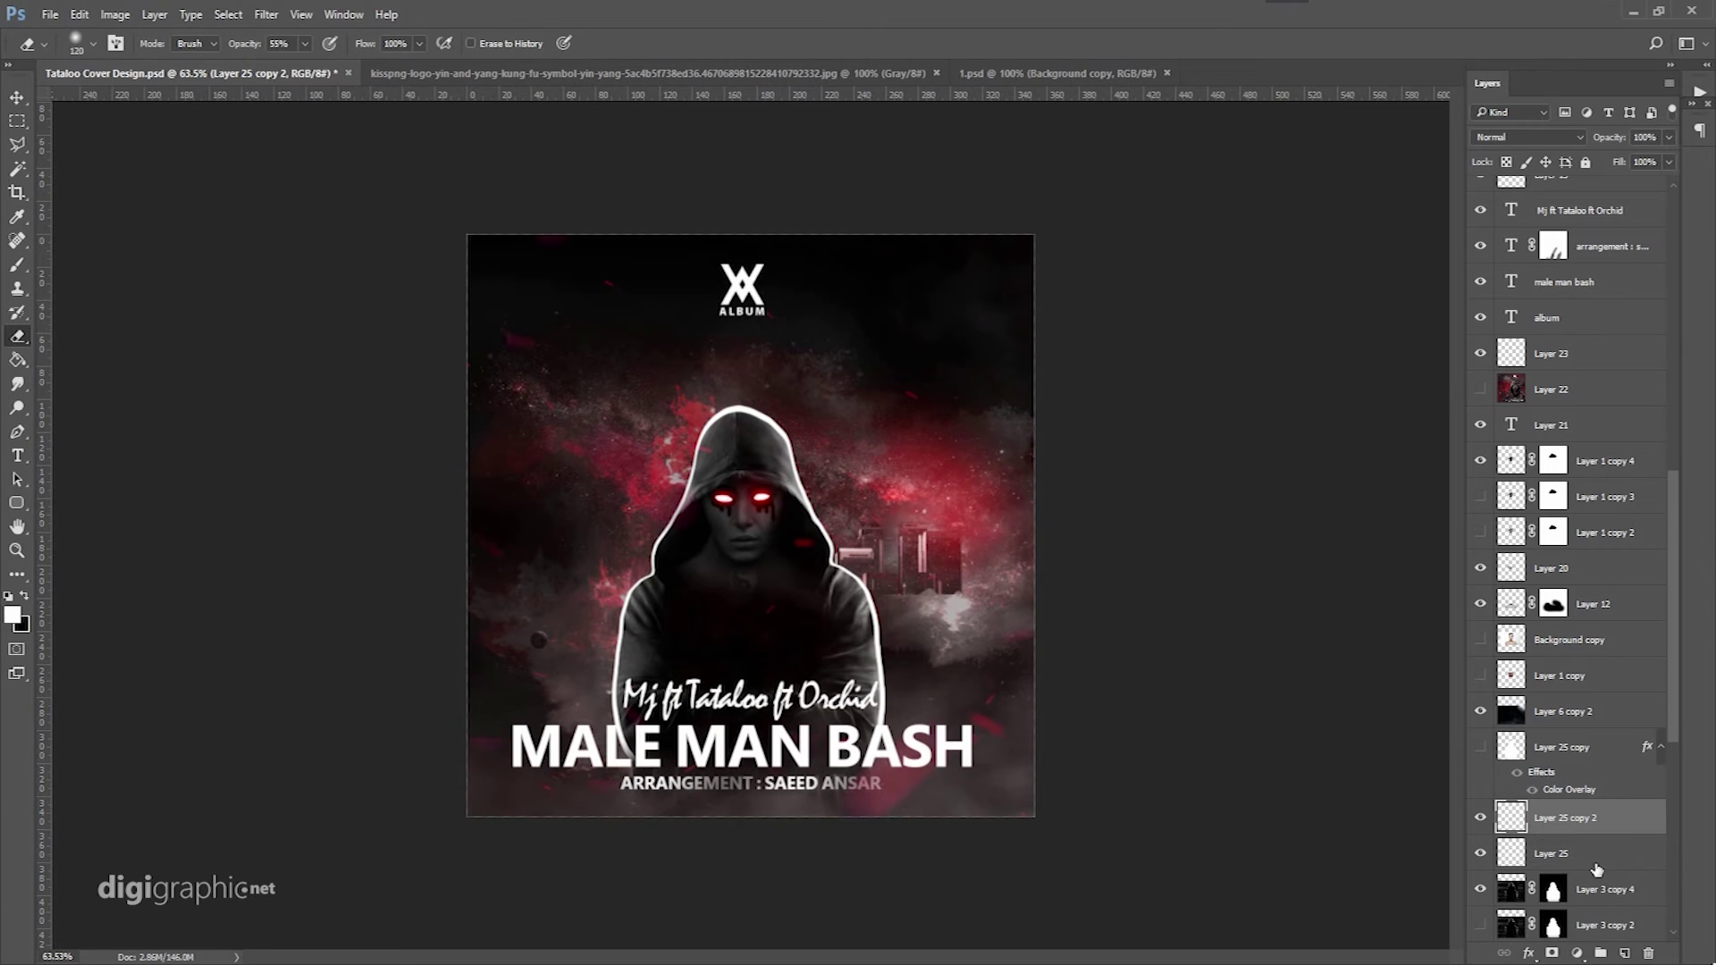
key("ctrl+alt+f")
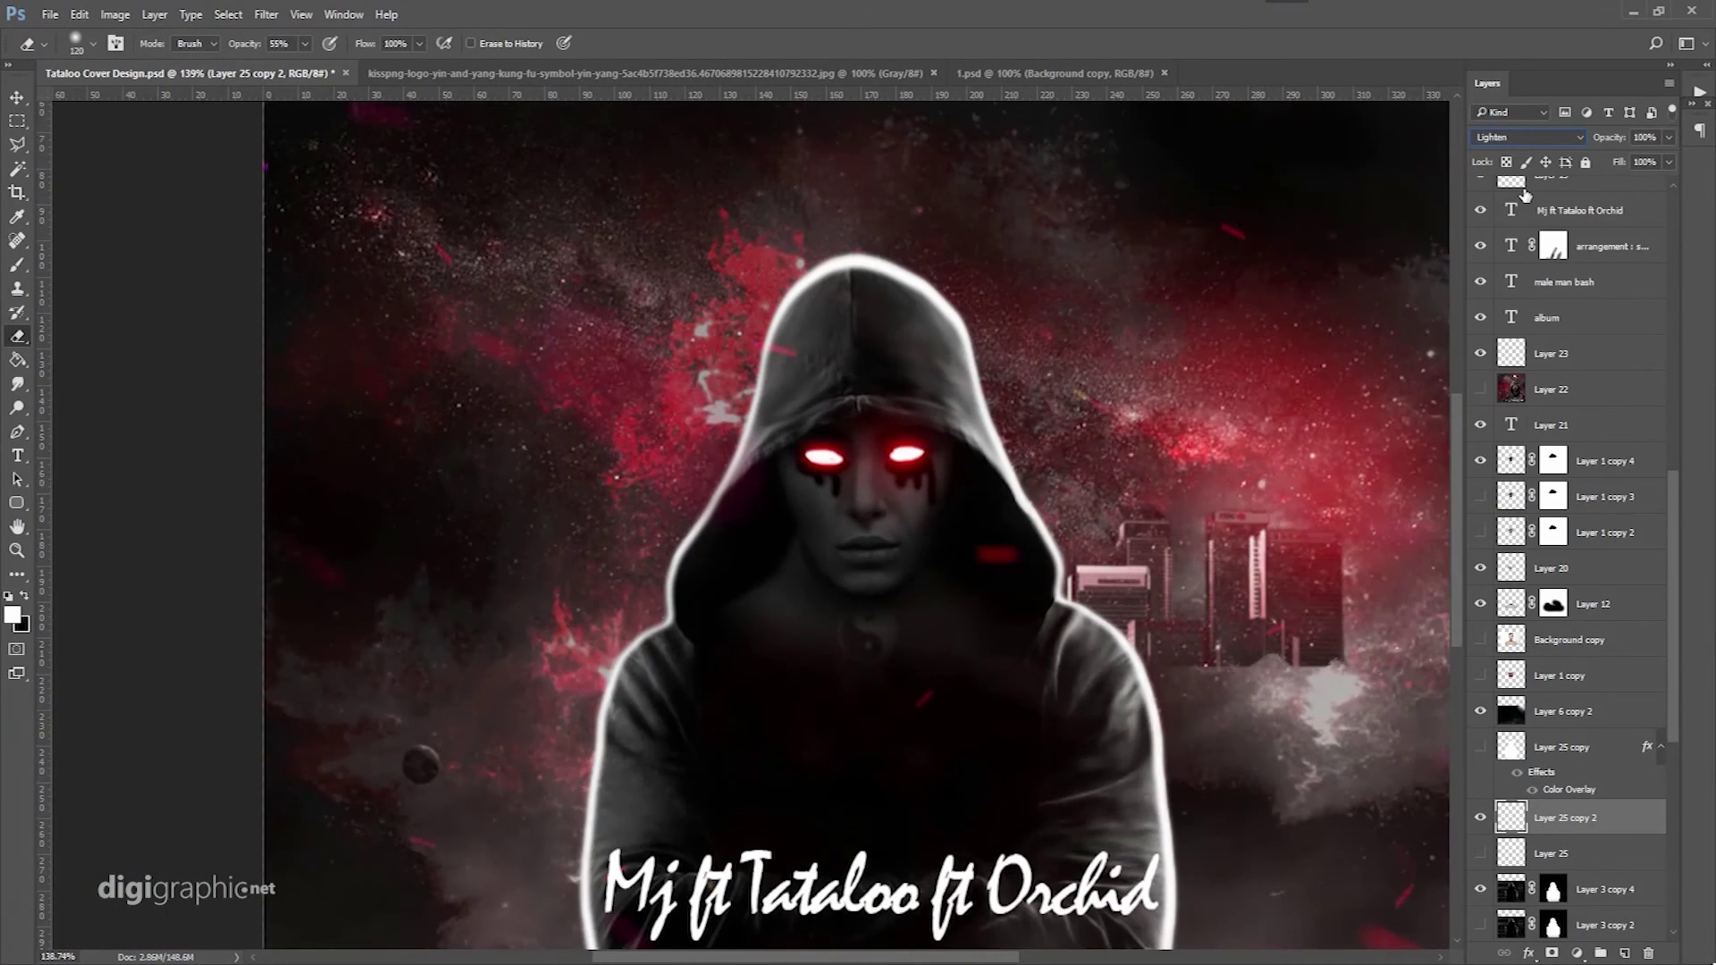
Duplicate the dark red colour layer and set it to Soft Light at 46% opacity.
left_click(17, 96)
key("ctrl+0")
scroll(1573, 447, "up", 10)
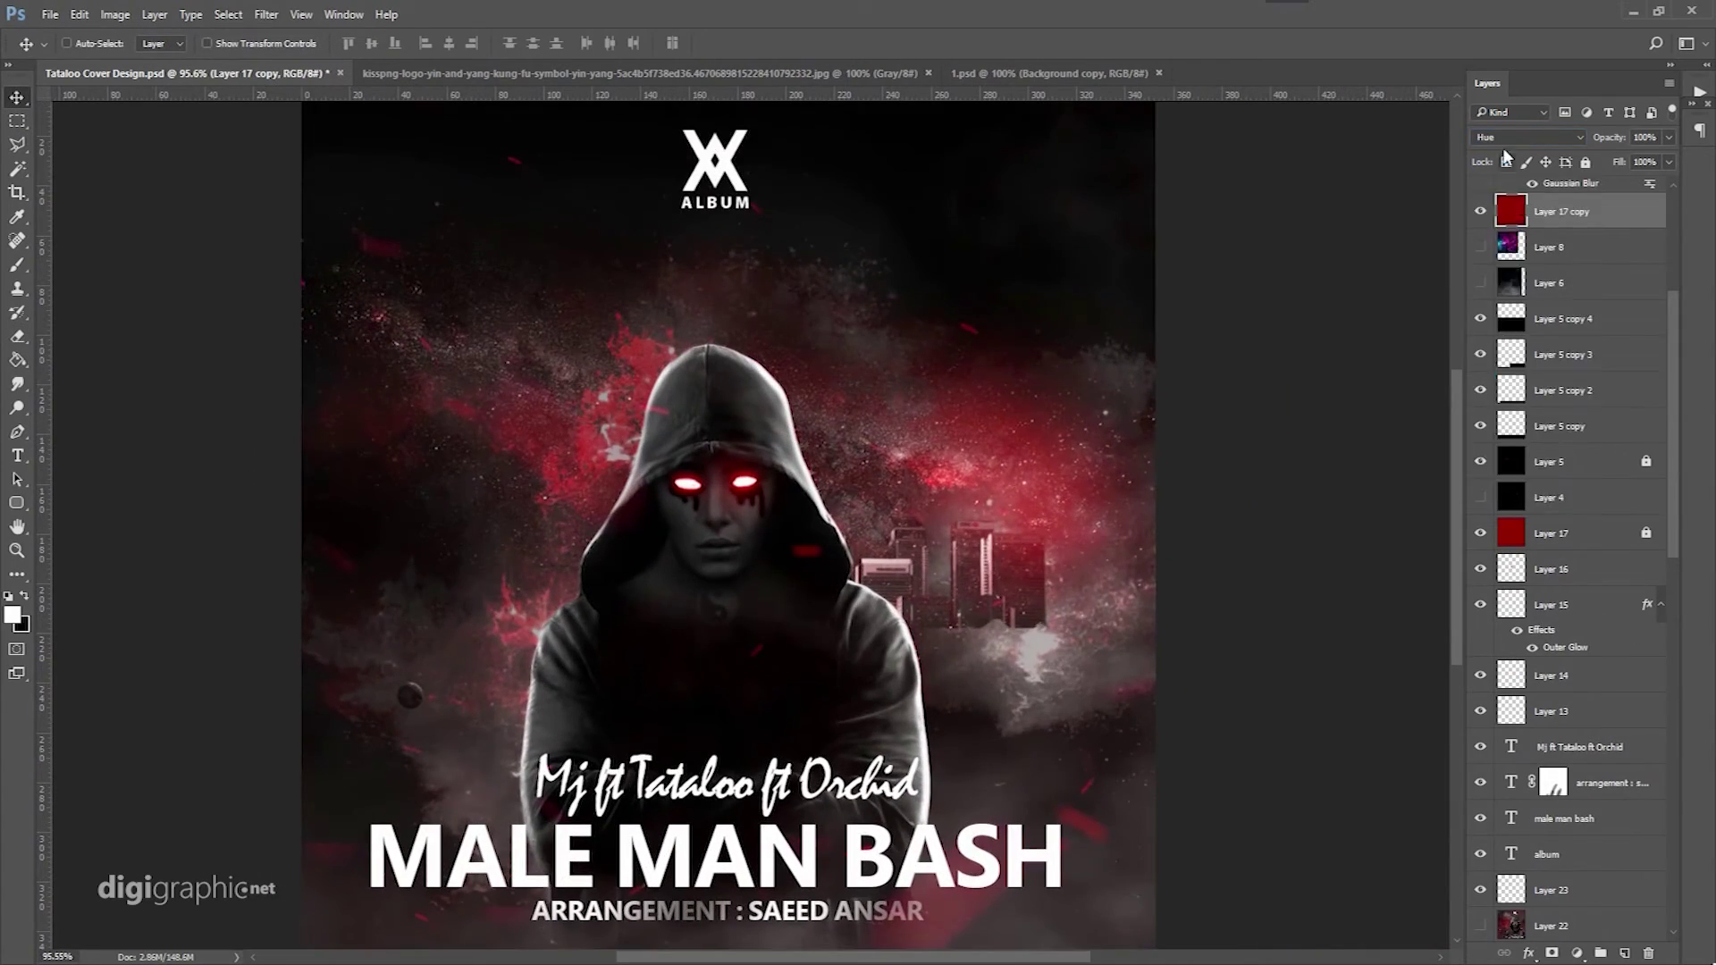
left_click(1480, 211)
key("shift+plus")
left_click_drag(1667, 137, 1625, 162)
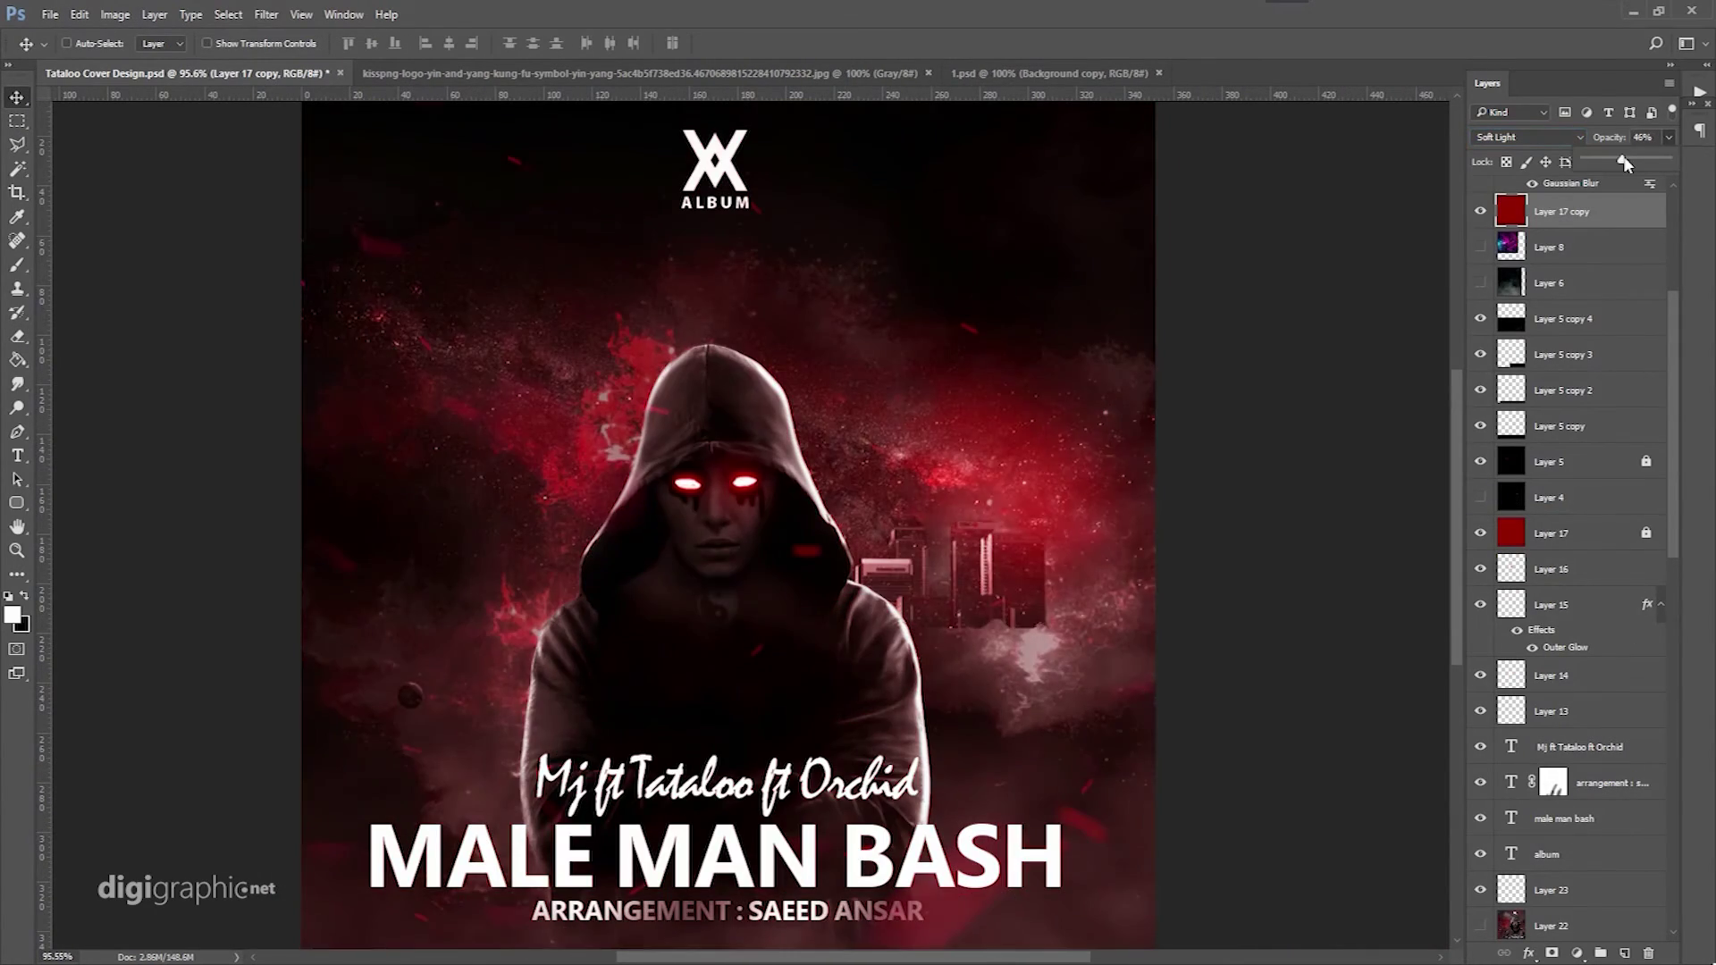